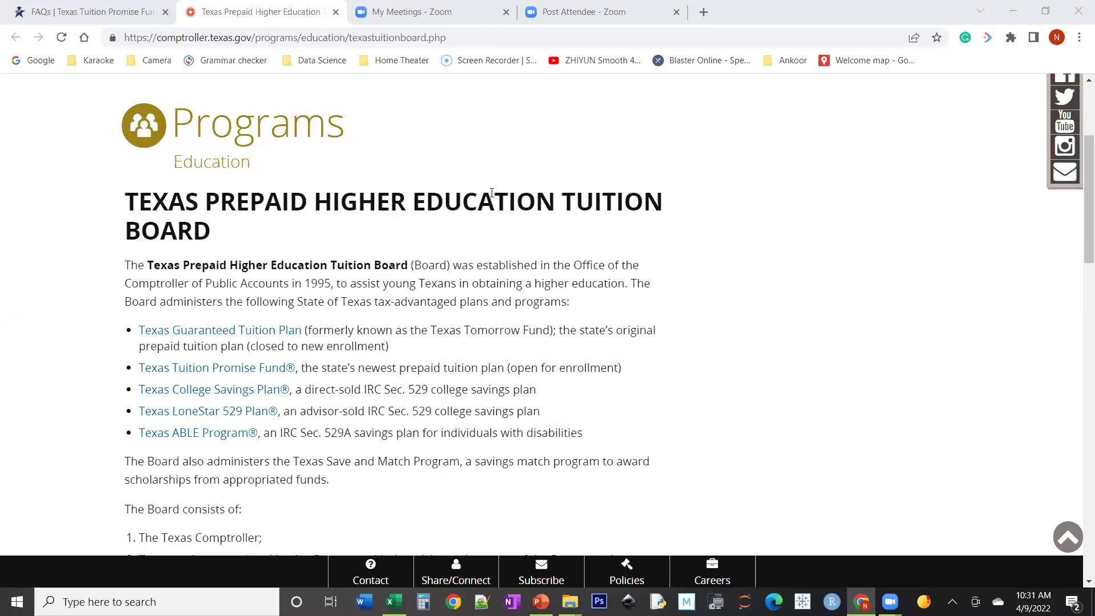
Step: Return to the Texas Tuition Promise Fund FAQs page and show its beginning and web address
{"action": "left_click", "coordinate": [135, 13]}
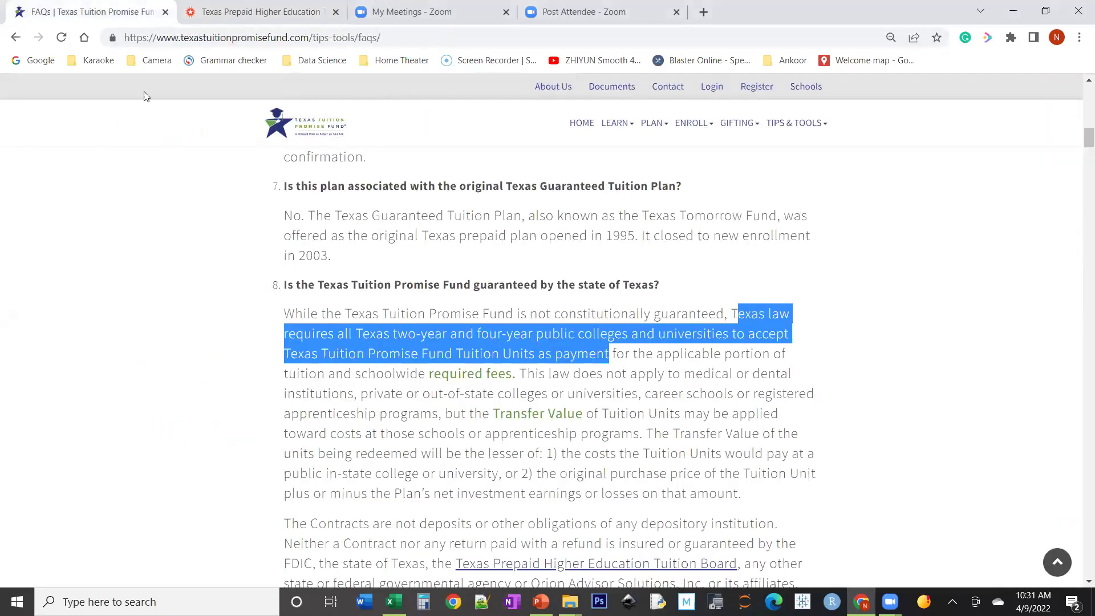
{"action": "left_click", "coordinate": [130, 218]}
{"action": "scroll", "coordinate": [131, 220], "scroll_direction": "up", "scroll_amount": 10}
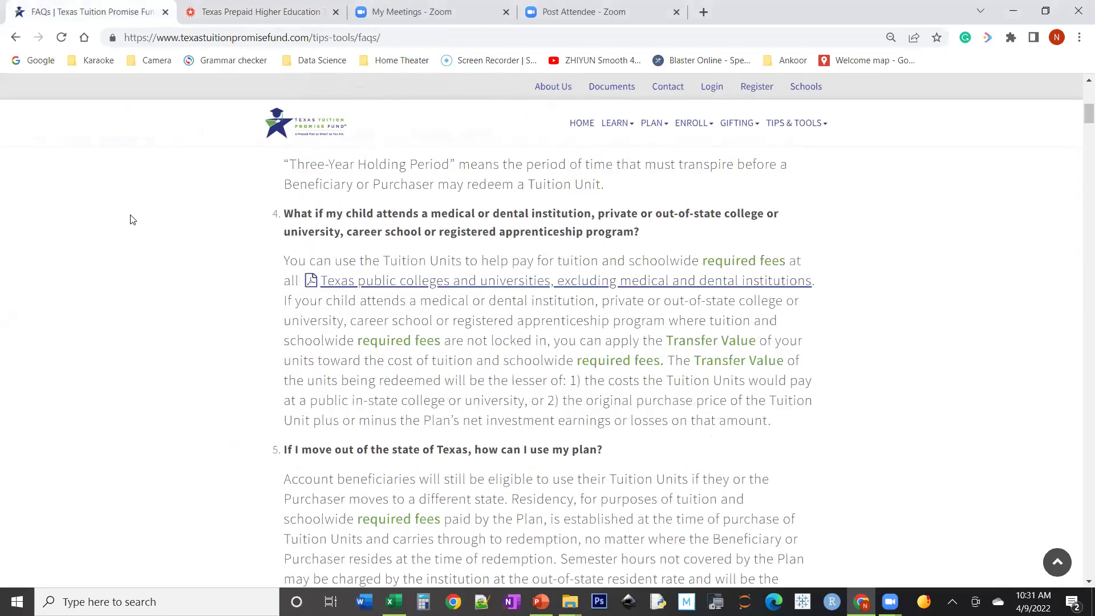
{"action": "scroll", "coordinate": [130, 219], "scroll_direction": "up", "scroll_amount": 8}
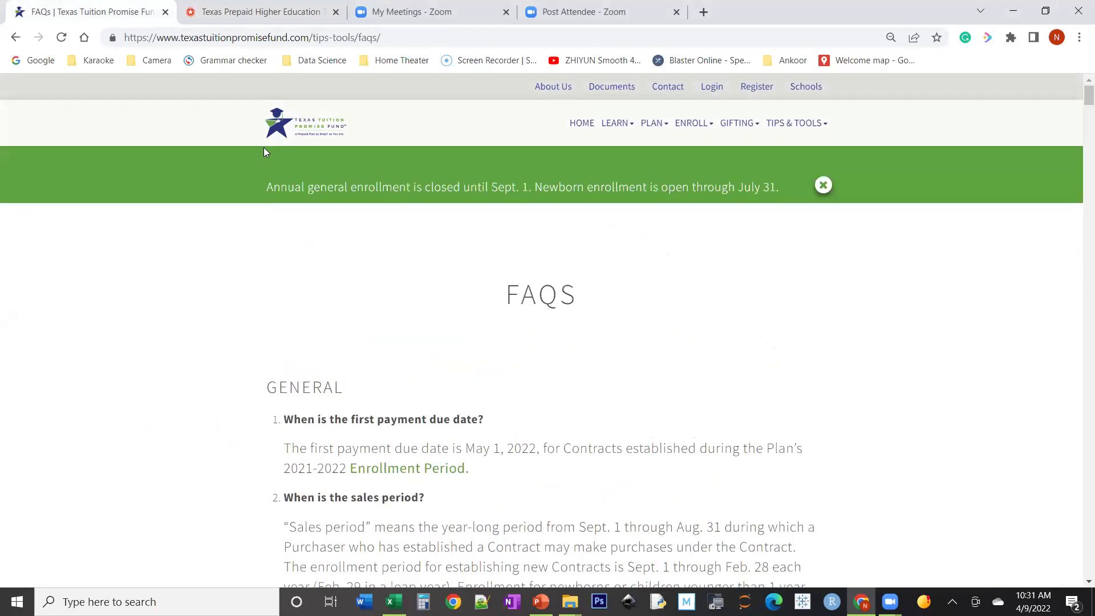
{"action": "left_click", "coordinate": [235, 36]}
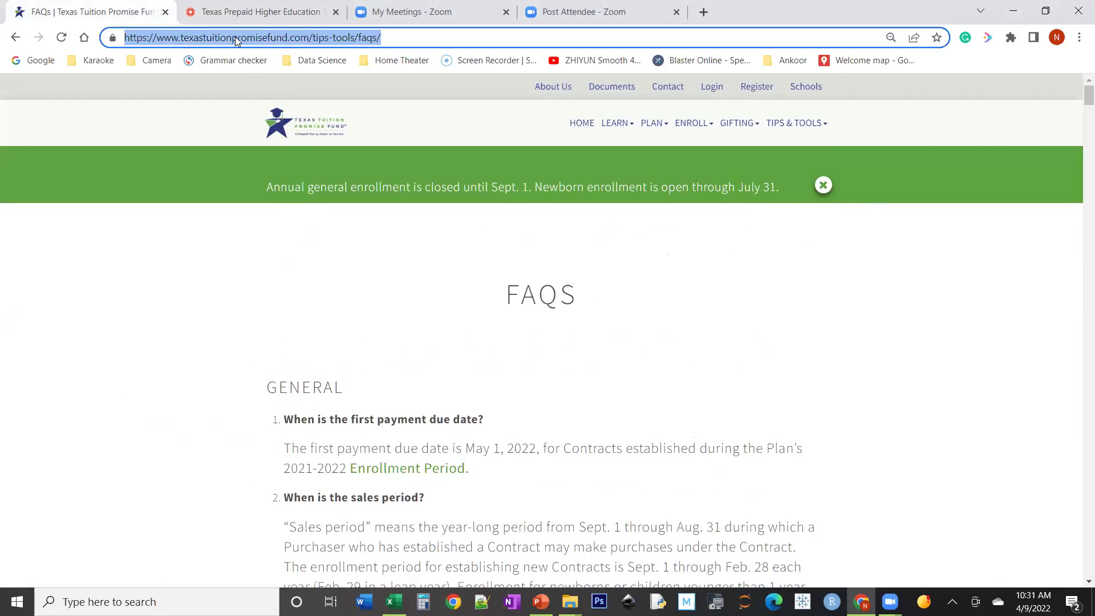
{"action": "left_click", "coordinate": [1043, 266]}
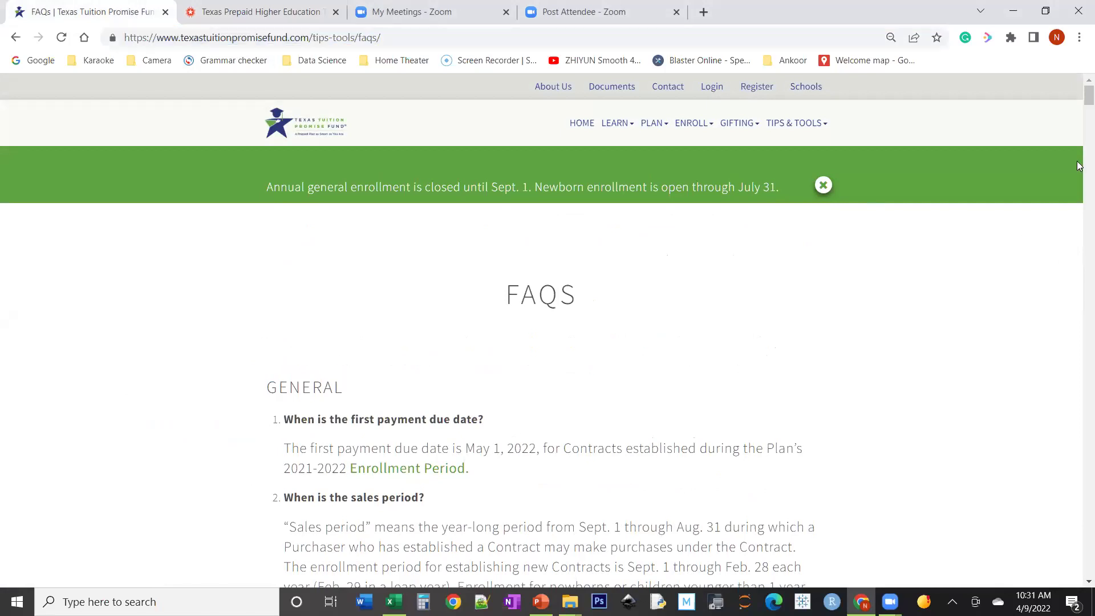
Step: Highlight the answer to FAQ 8 about the state guarantee, from its start through "required fees."
{"action": "scroll", "coordinate": [1078, 123], "scroll_direction": "down", "scroll_amount": 8}
{"action": "scroll", "coordinate": [1078, 125], "scroll_direction": "down", "scroll_amount": 2}
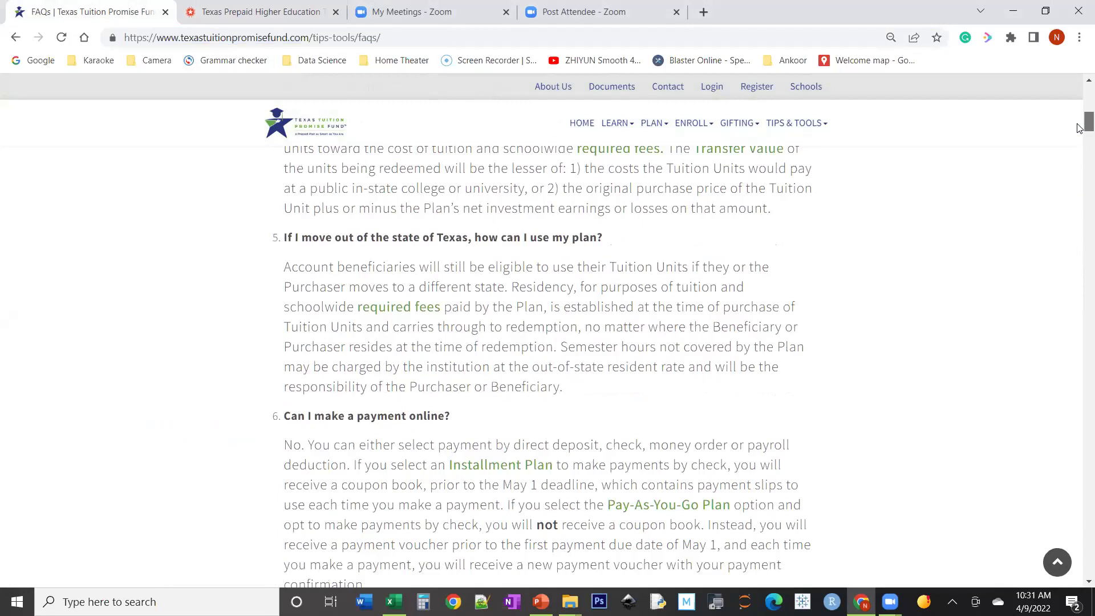
{"action": "scroll", "coordinate": [1079, 127], "scroll_direction": "down", "scroll_amount": 6}
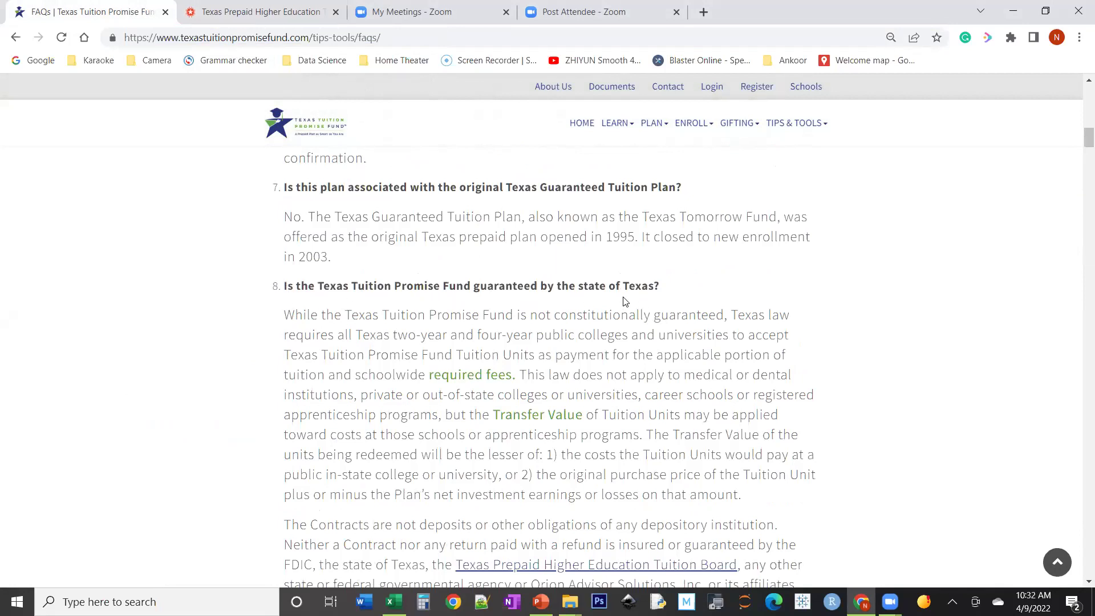
{"action": "left_click_drag", "start_coordinate": [285, 313], "coordinate": [331, 357]}
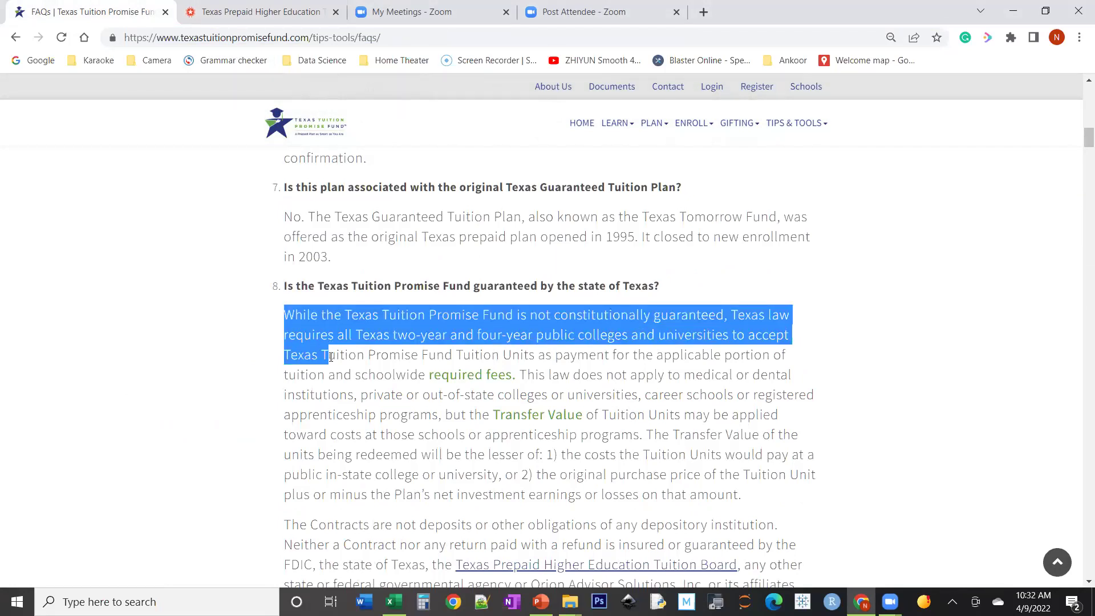
{"action": "left_click_drag", "start_coordinate": [331, 357], "coordinate": [556, 368]}
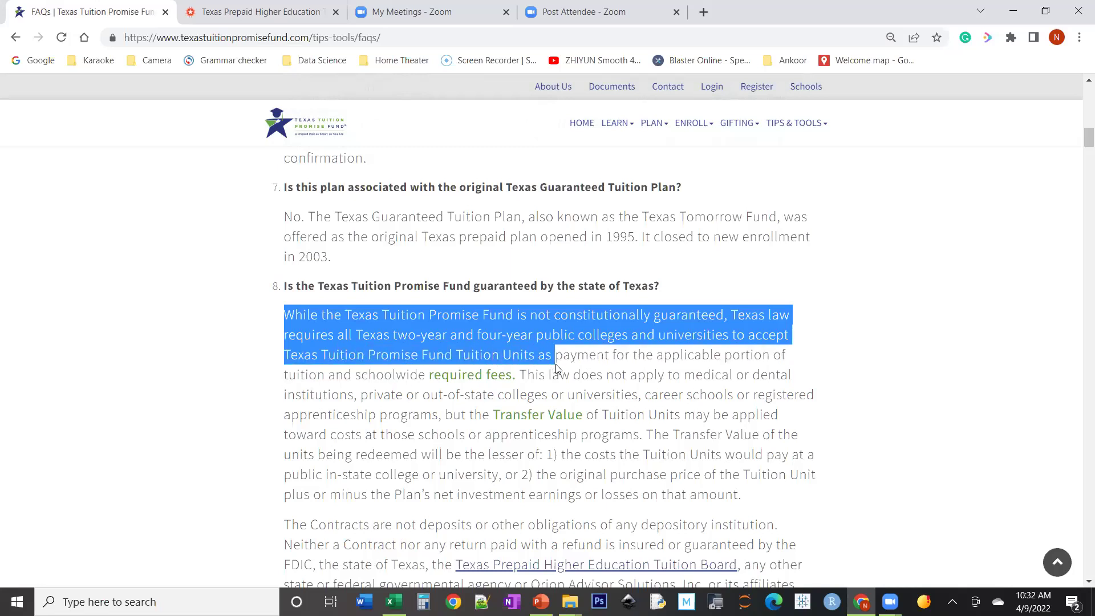
{"action": "left_click_drag", "start_coordinate": [556, 368], "coordinate": [522, 377]}
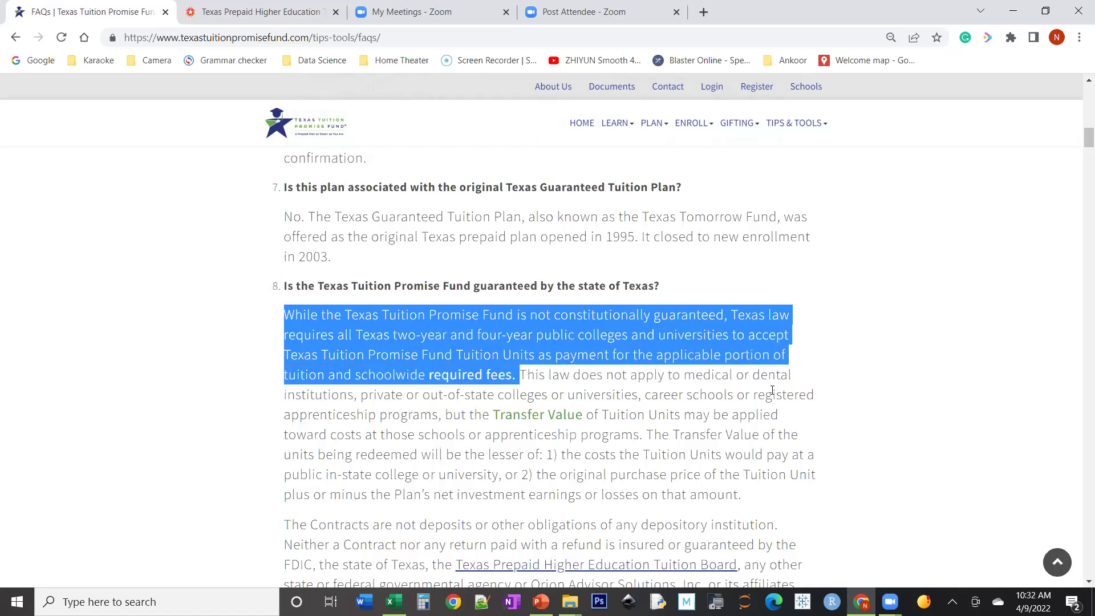
Step: Open the Texas Prepaid Higher Education Tuition Board page linked in FAQ 8 and view its list of plans and programs
{"action": "scroll", "coordinate": [772, 390], "scroll_direction": "down", "scroll_amount": 3}
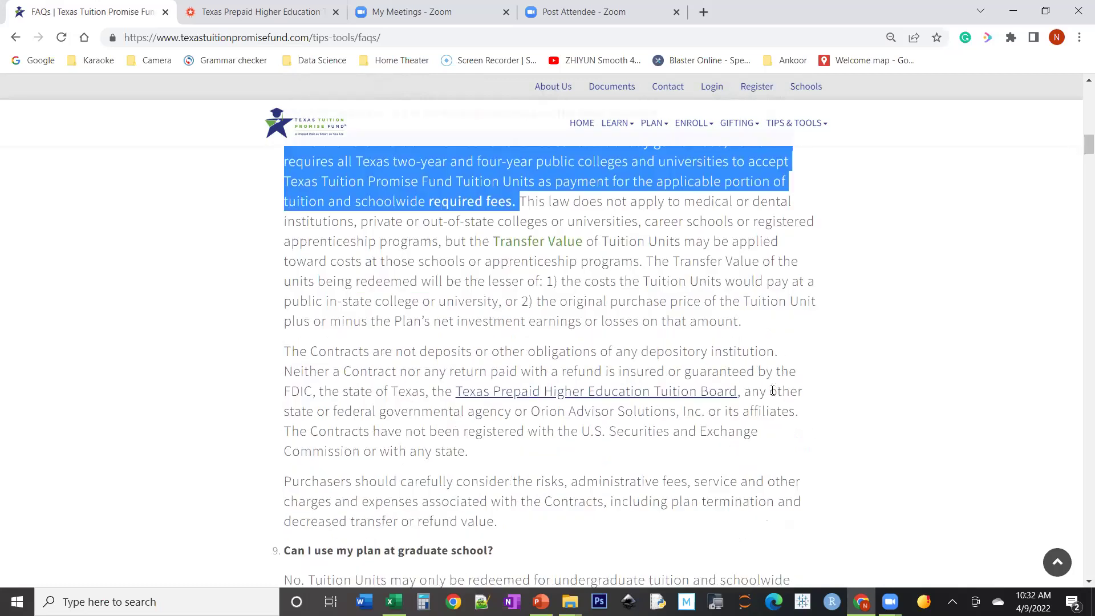
{"action": "scroll", "coordinate": [772, 391], "scroll_direction": "up", "scroll_amount": 1}
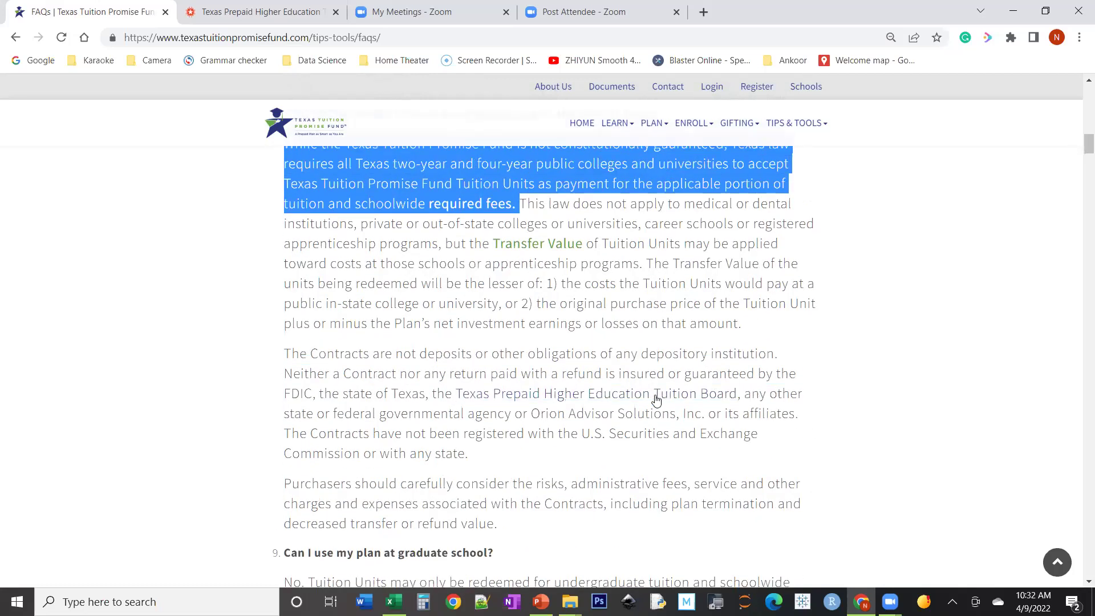
{"action": "left_click", "coordinate": [505, 402]}
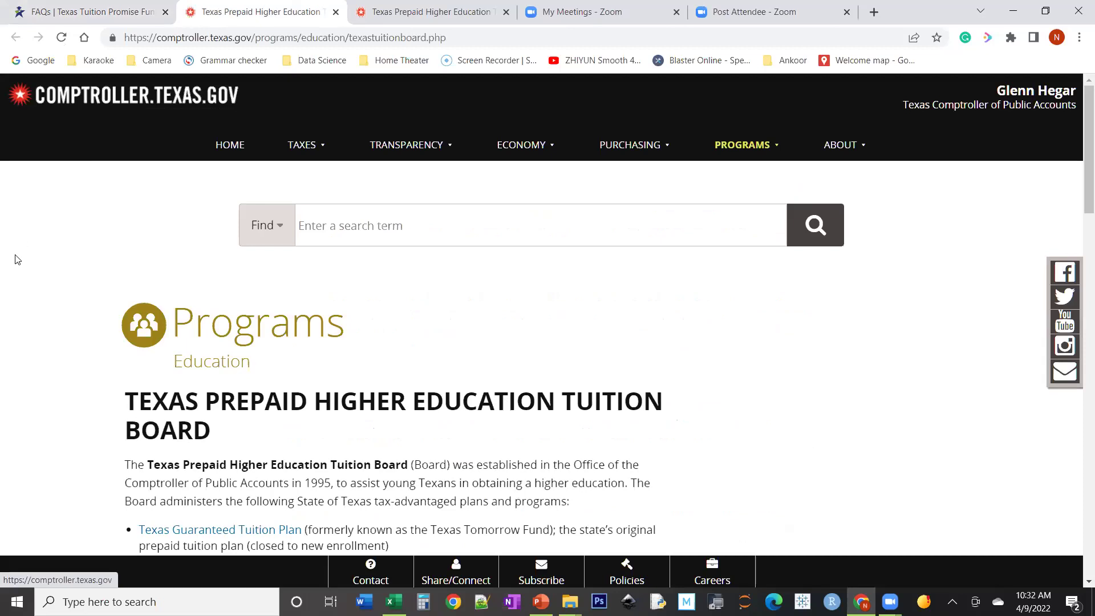
{"action": "scroll", "coordinate": [17, 260], "scroll_direction": "down", "scroll_amount": 1}
{"action": "scroll", "coordinate": [17, 260], "scroll_direction": "down", "scroll_amount": 3}
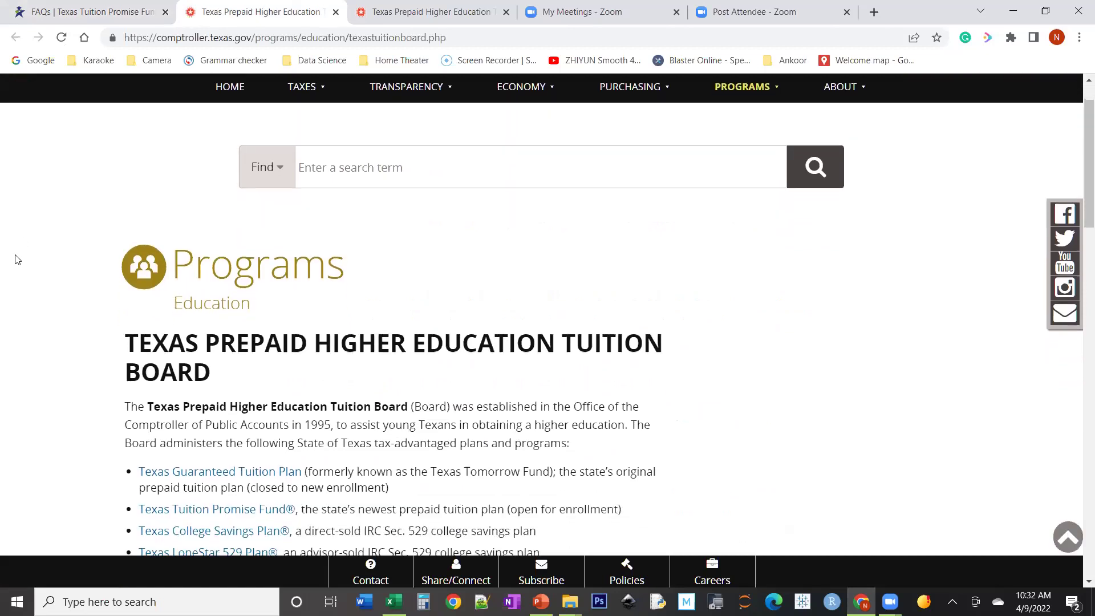
{"action": "scroll", "coordinate": [17, 259], "scroll_direction": "down", "scroll_amount": 2}
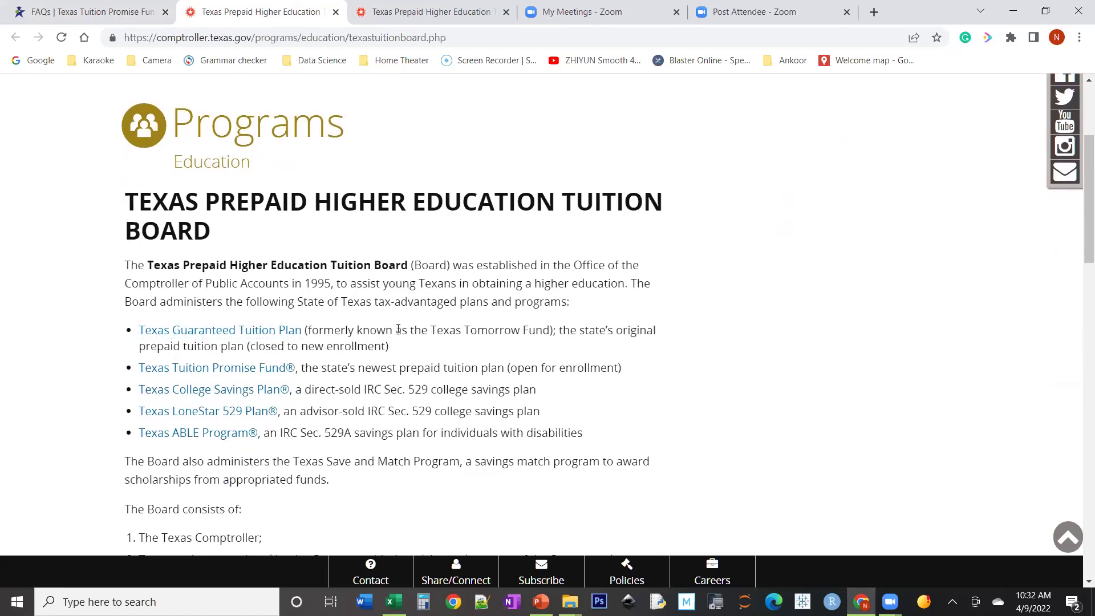
Step: Highlight the enrollment notes for the Texas Guaranteed Tuition Plan and the Texas Tuition Promise Fund, and clear the selection
{"action": "left_click_drag", "start_coordinate": [254, 347], "coordinate": [381, 348]}
{"action": "left_click", "coordinate": [449, 346]}
{"action": "left_click_drag", "start_coordinate": [517, 367], "coordinate": [632, 380]}
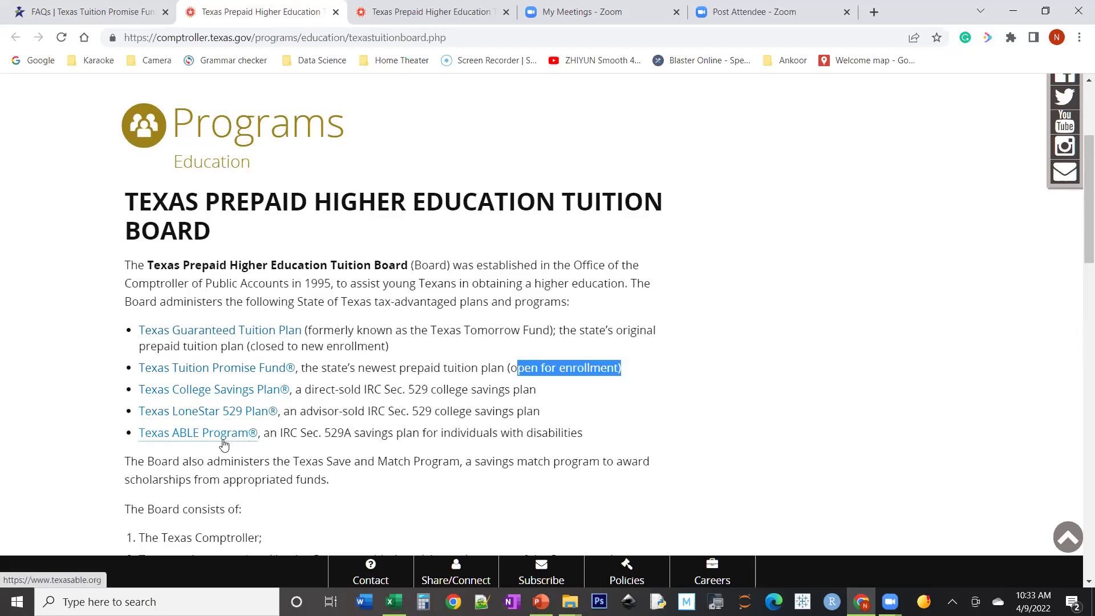
{"action": "left_click", "coordinate": [318, 433]}
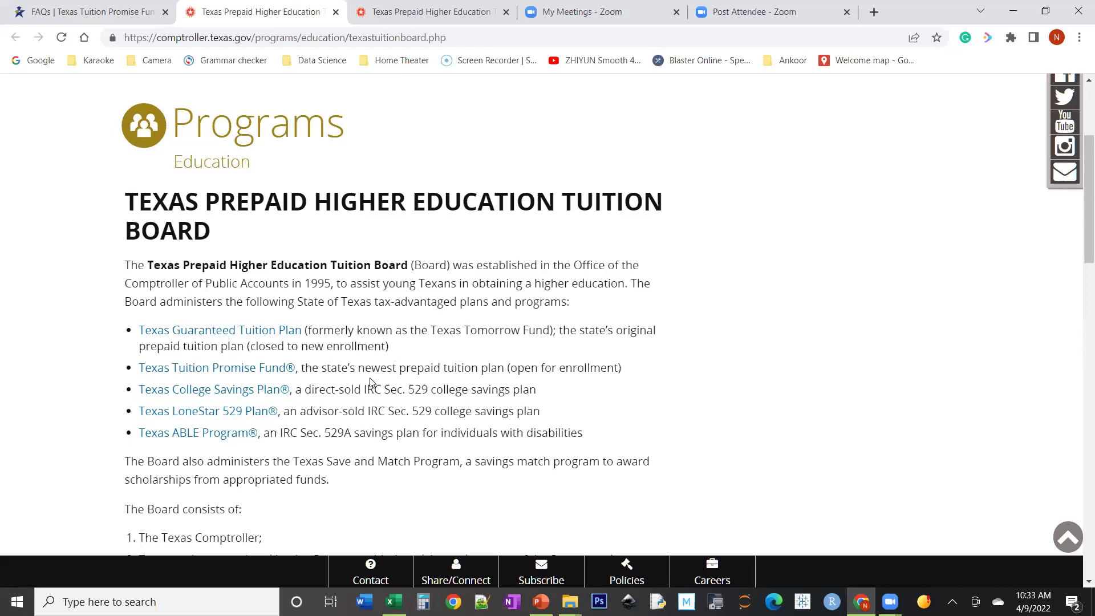
Step: Close the duplicate Tuition Board page and open the Tuition Planning Calculator on the Texas Tuition Promise Fund site
{"action": "left_click", "coordinate": [451, 13]}
{"action": "left_click", "coordinate": [506, 12]}
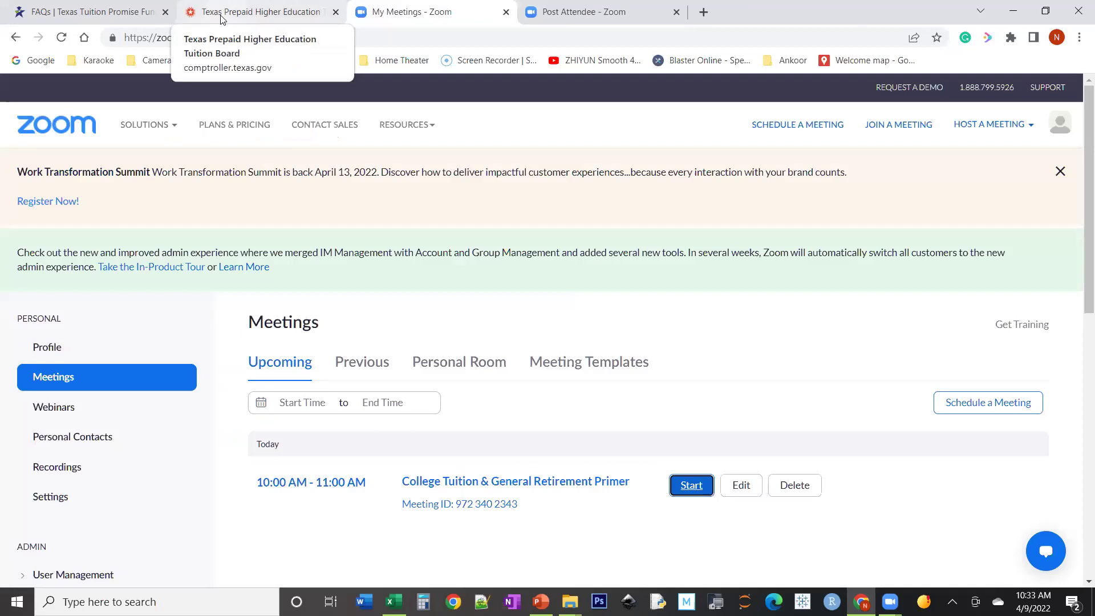
{"action": "left_click", "coordinate": [110, 19]}
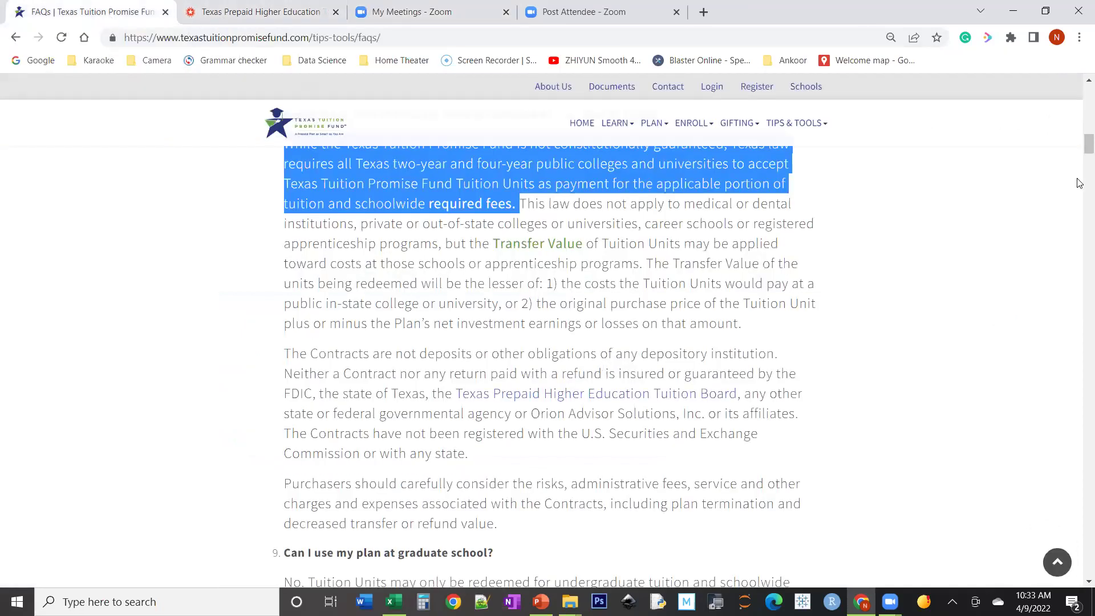
{"action": "left_click_drag", "start_coordinate": [1088, 144], "coordinate": [1088, 91]}
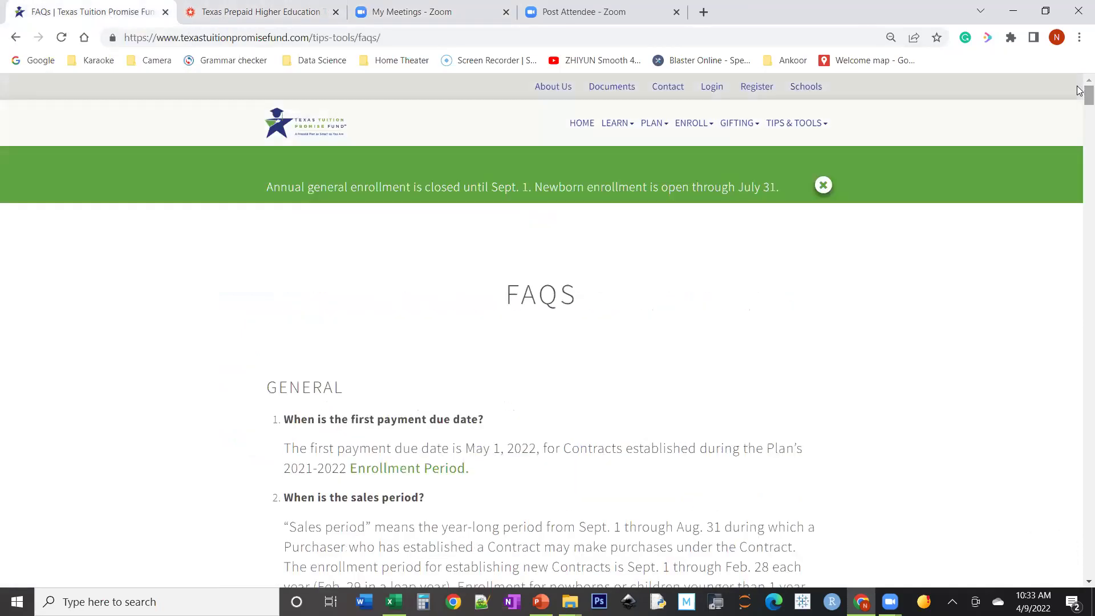
{"action": "mouse_move", "coordinate": [796, 123]}
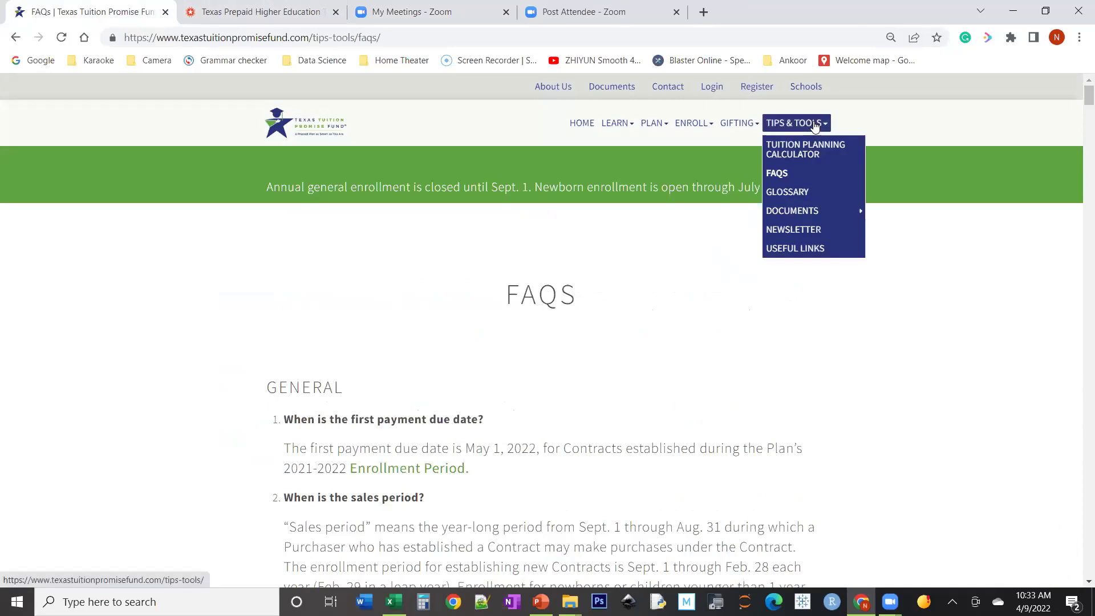
{"action": "left_click", "coordinate": [798, 151]}
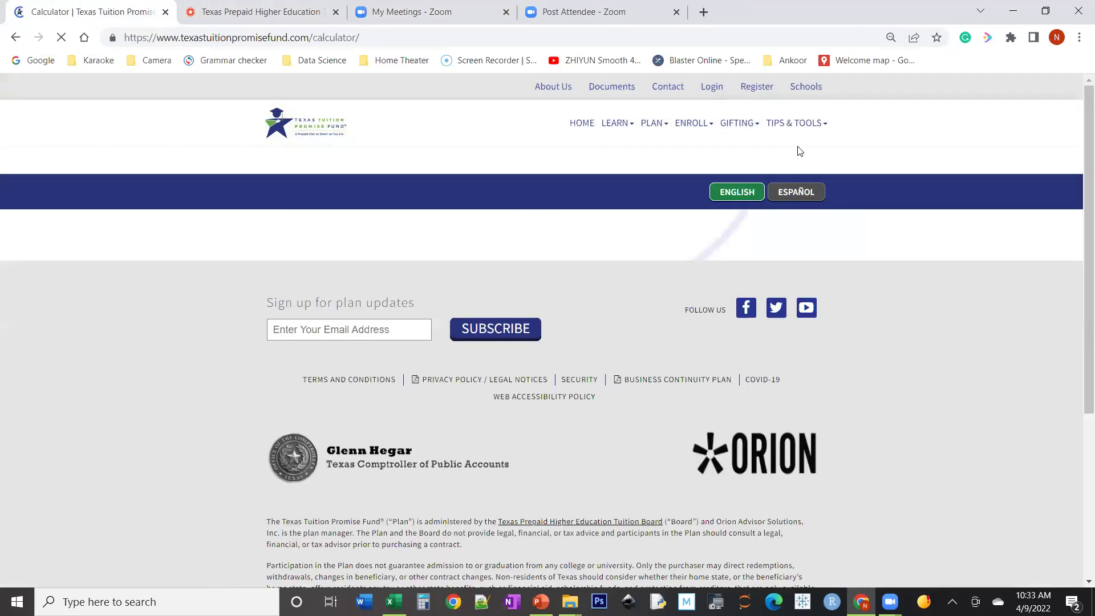
Step: Enter the child's full name and date of birth in the calculator and continue to the unit type selection
{"action": "left_click", "coordinate": [456, 302]}
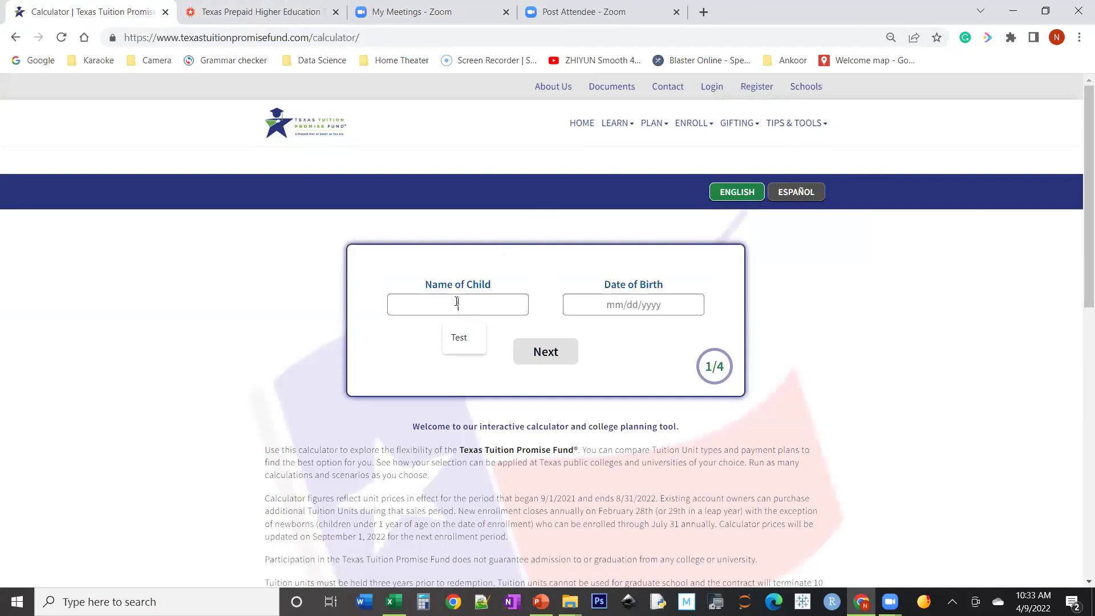
{"action": "type", "text": "Bart Simpson"}
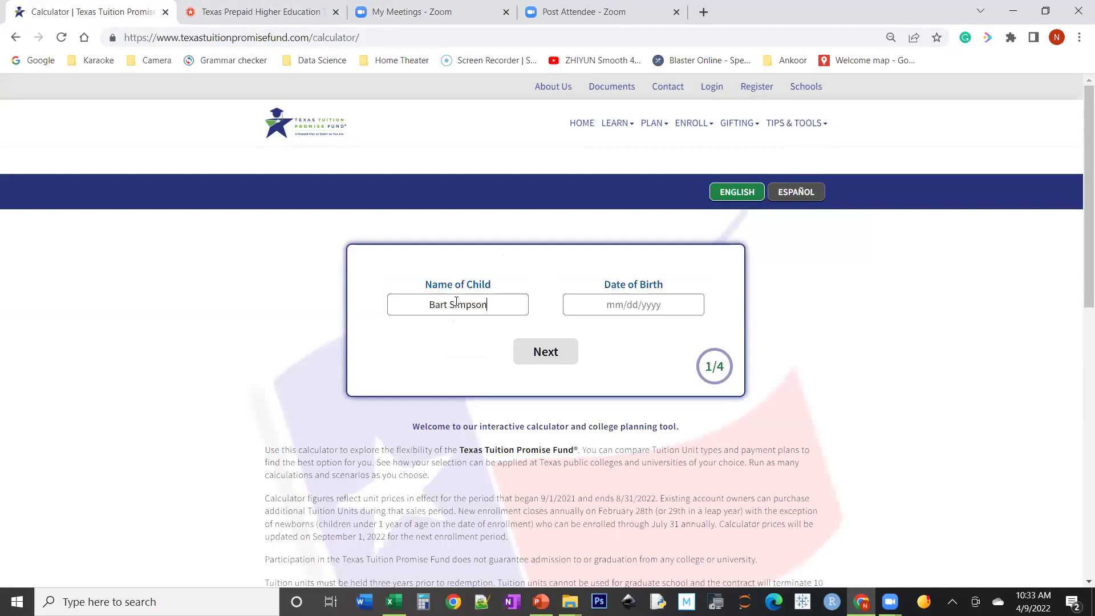
{"action": "left_click", "coordinate": [616, 309]}
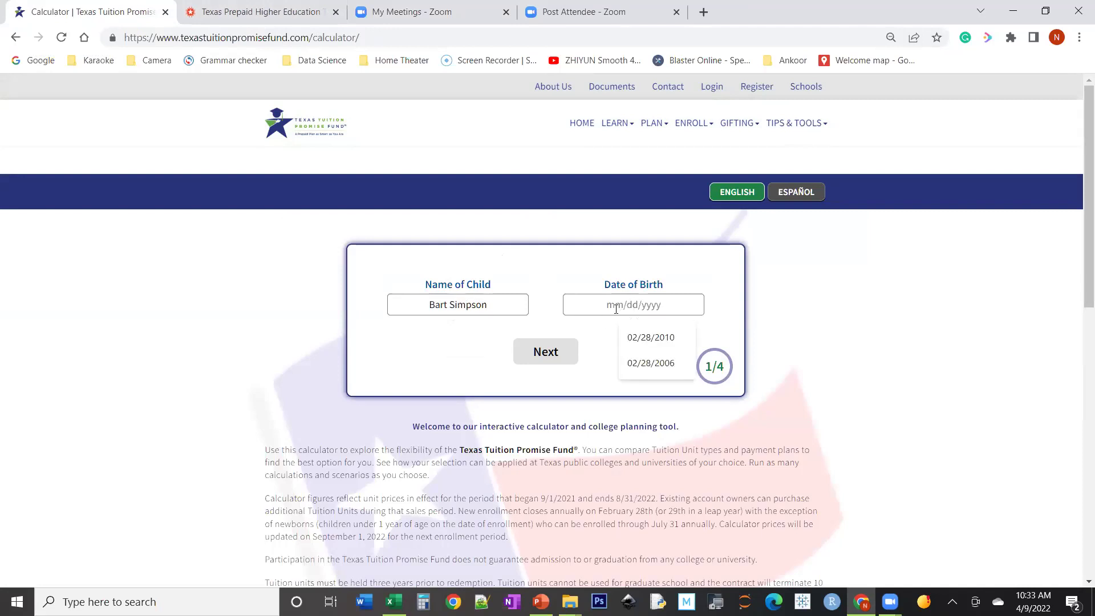
{"action": "left_click", "coordinate": [647, 338]}
{"action": "left_click", "coordinate": [548, 352]}
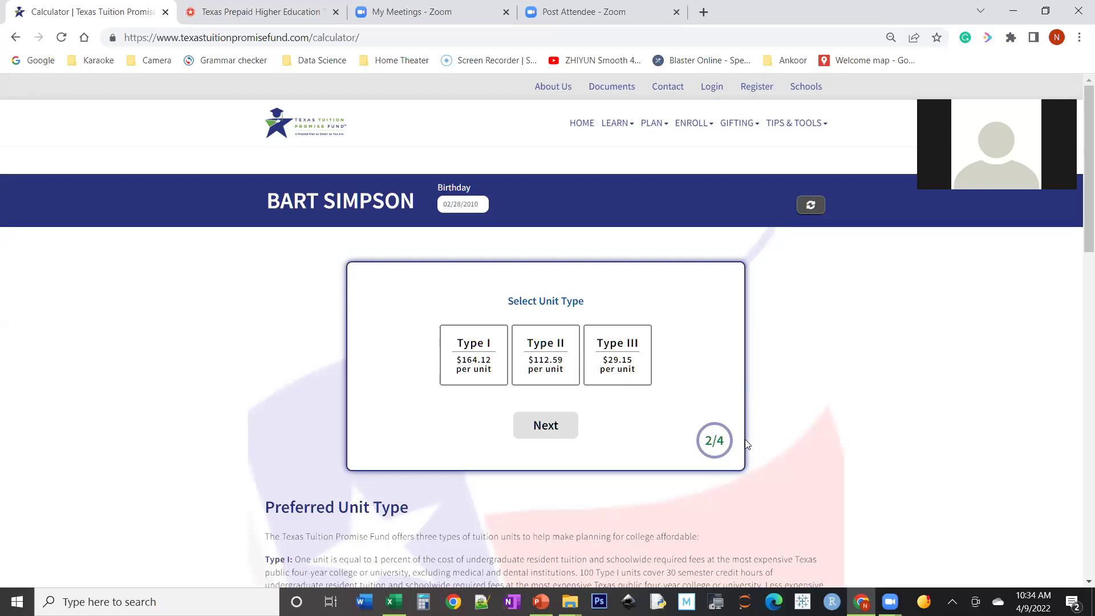
Step: Choose Type II tuition units with the Lump Sum Purchase payment plan and continue to the college selection
{"action": "left_click", "coordinate": [528, 374]}
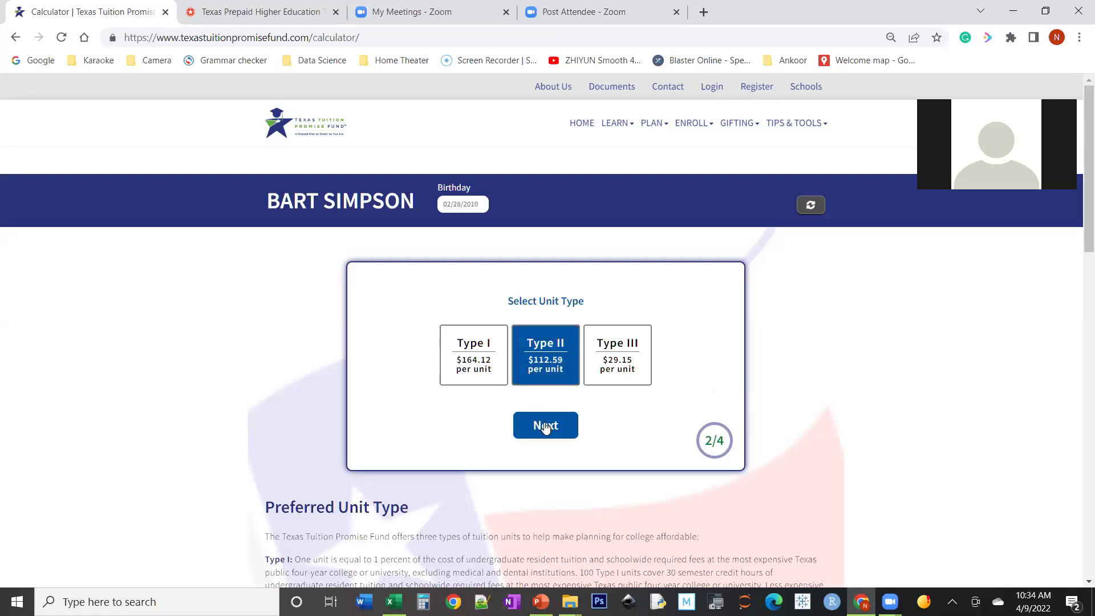
{"action": "left_click", "coordinate": [545, 427]}
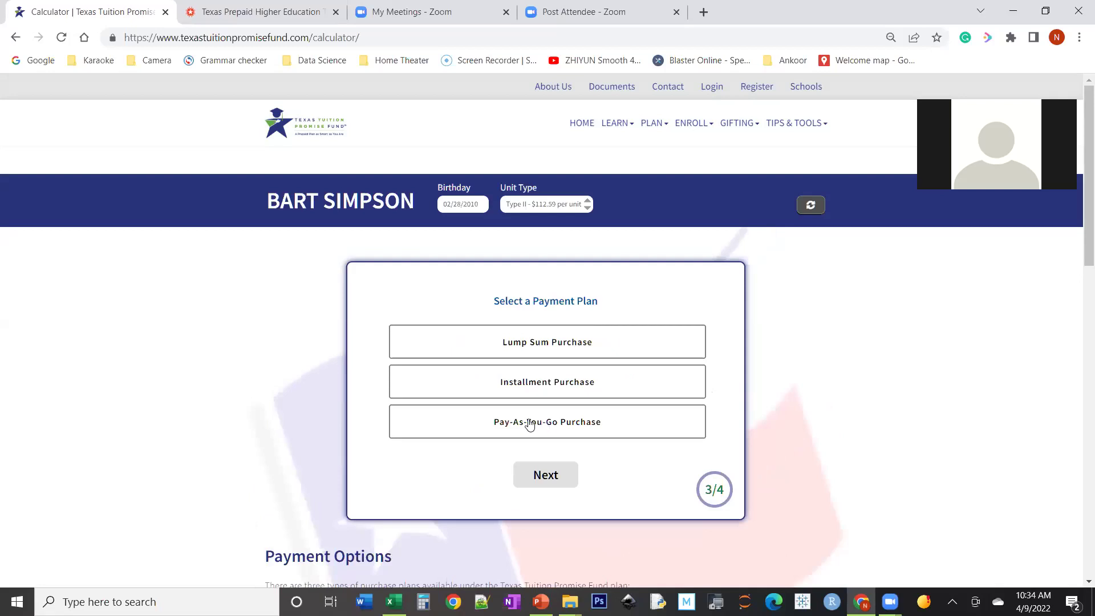
{"action": "left_click", "coordinate": [527, 355]}
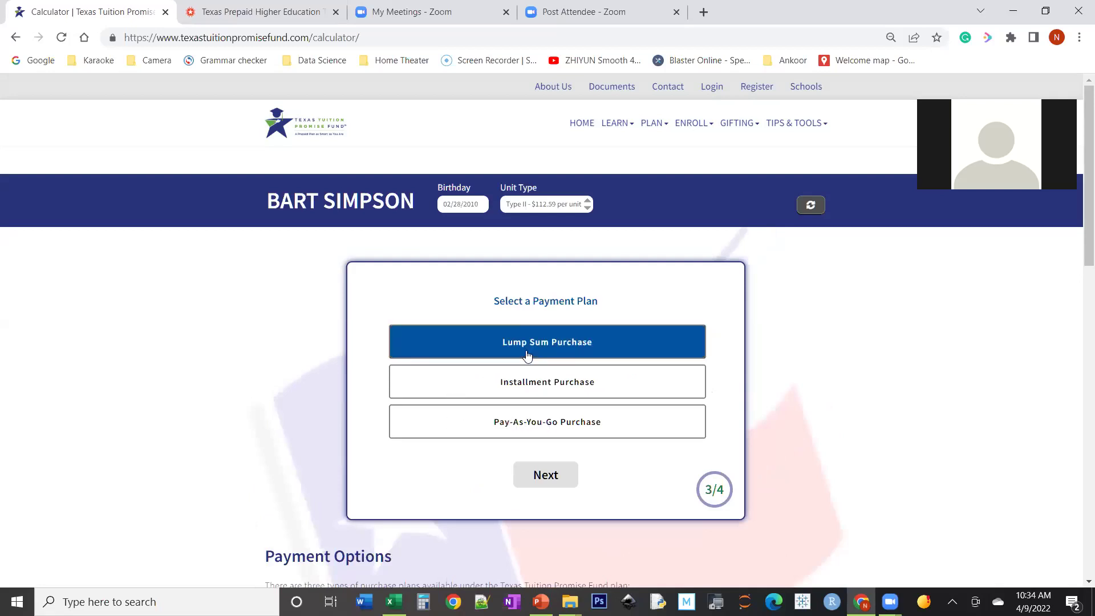
{"action": "left_click", "coordinate": [534, 477]}
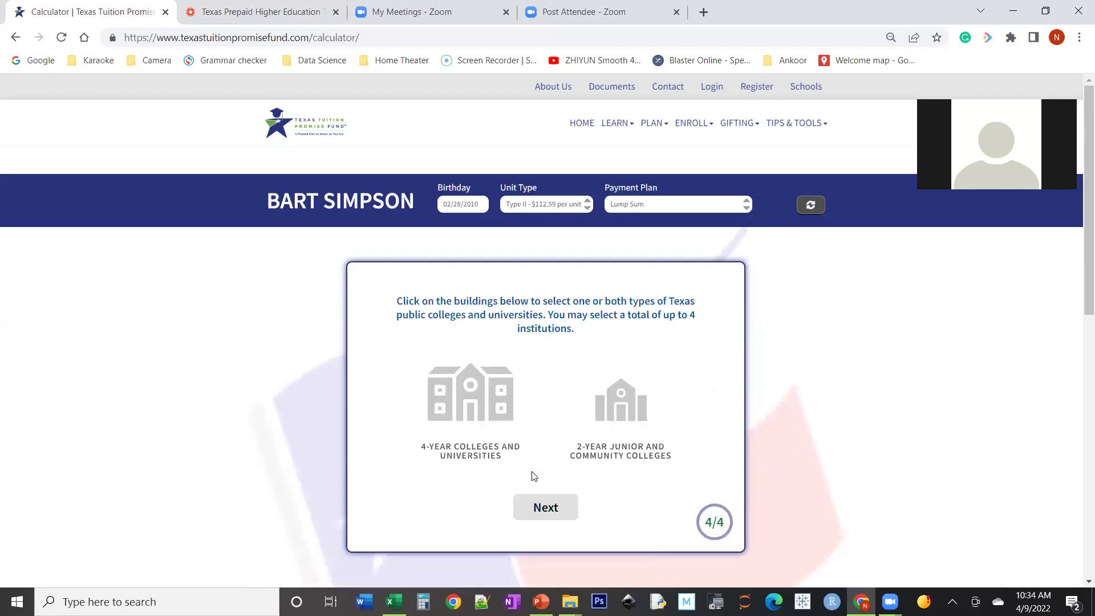
Step: Choose 4-year colleges, select University of Texas at Arlington-College of Business-Fixed Tuition 2021, and continue to the cost results
{"action": "left_click", "coordinate": [453, 407]}
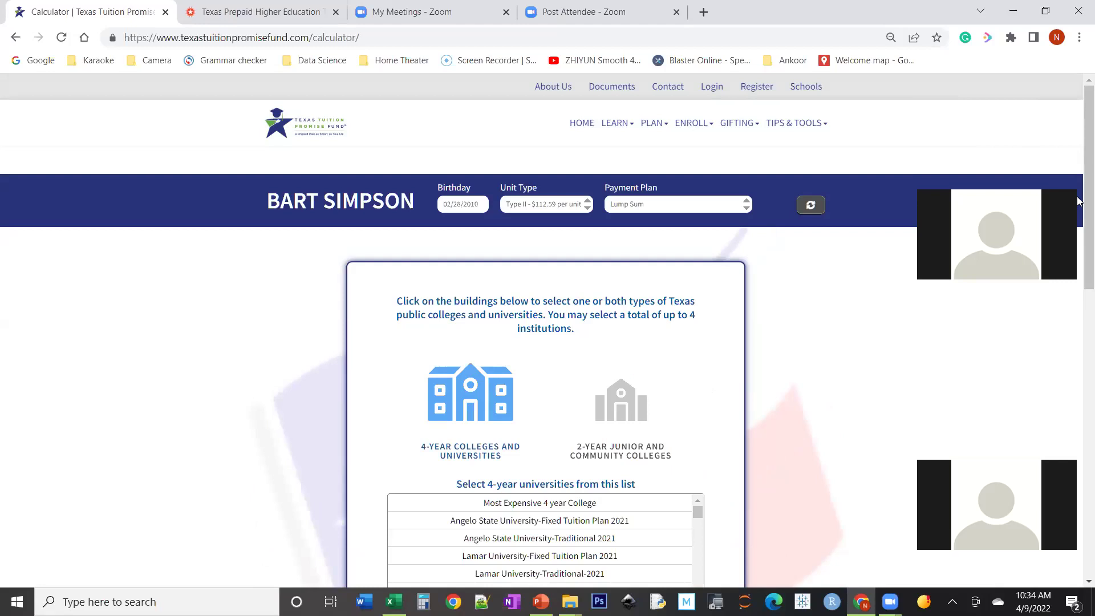
{"action": "scroll", "coordinate": [1080, 240], "scroll_direction": "down", "scroll_amount": 3}
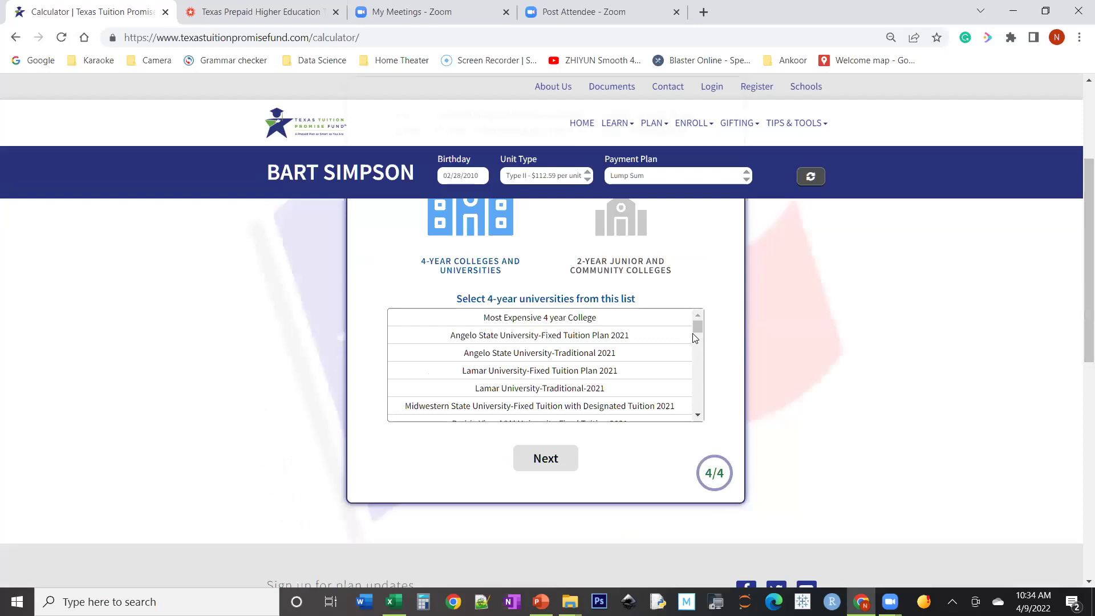
{"action": "scroll", "coordinate": [698, 399], "scroll_direction": "down", "scroll_amount": 5}
{"action": "scroll", "coordinate": [699, 399], "scroll_direction": "down", "scroll_amount": 5}
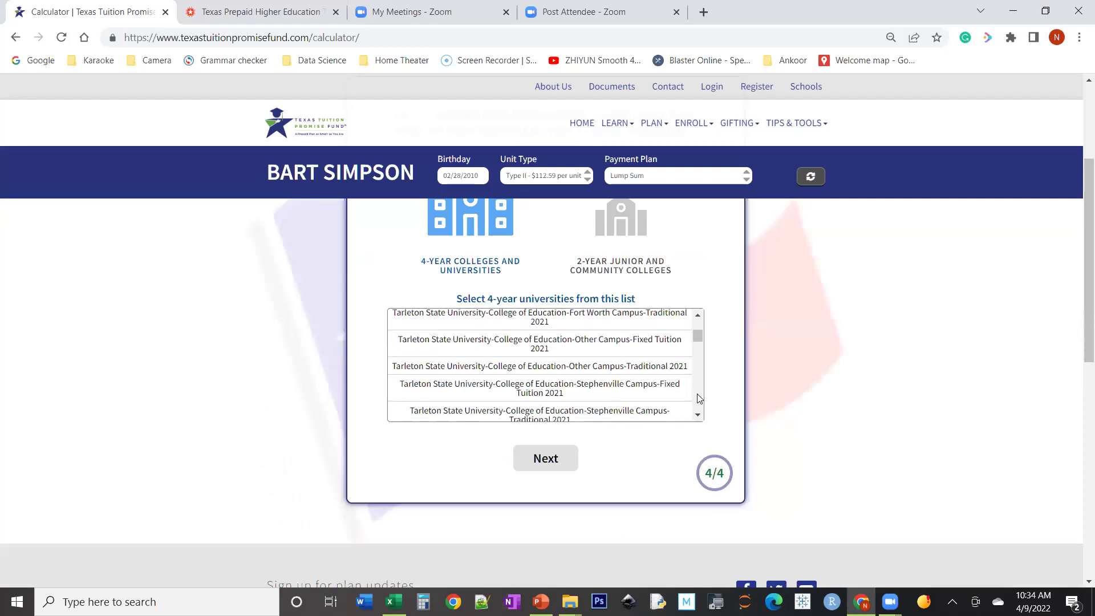
{"action": "left_click_drag", "start_coordinate": [698, 336], "coordinate": [697, 375]}
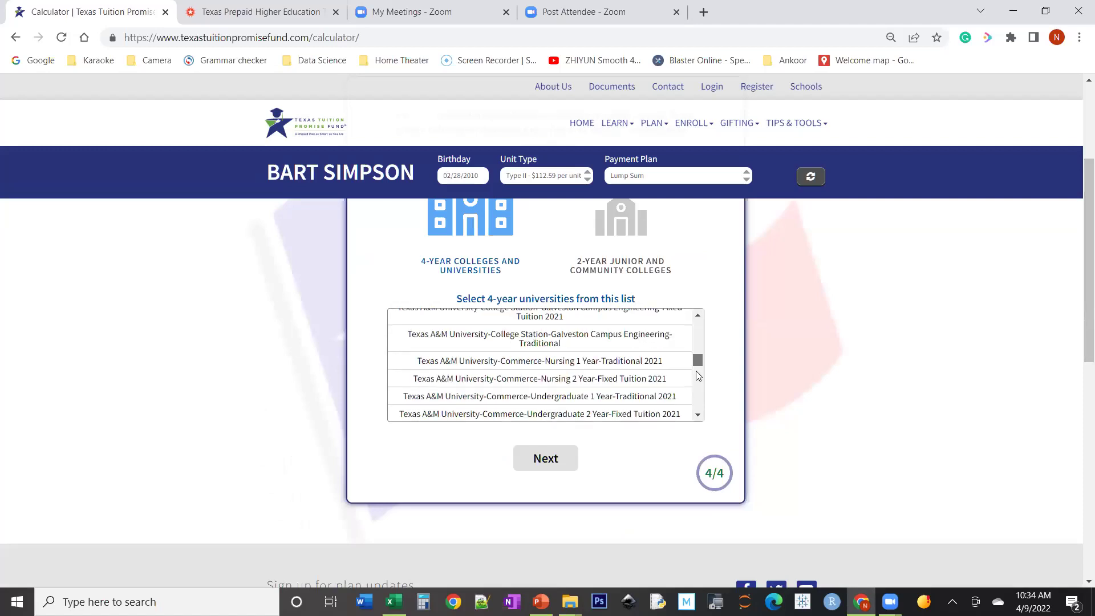
{"action": "scroll", "coordinate": [698, 375], "scroll_direction": "down", "scroll_amount": 5}
{"action": "scroll", "coordinate": [698, 342], "scroll_direction": "up", "scroll_amount": 2}
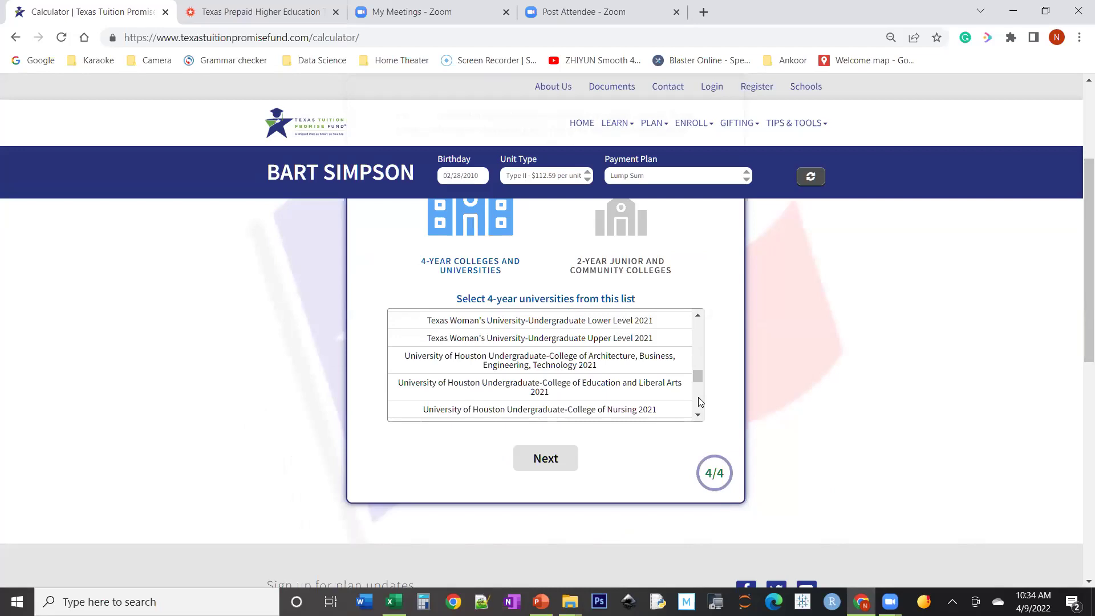
{"action": "scroll", "coordinate": [701, 401], "scroll_direction": "down", "scroll_amount": 5}
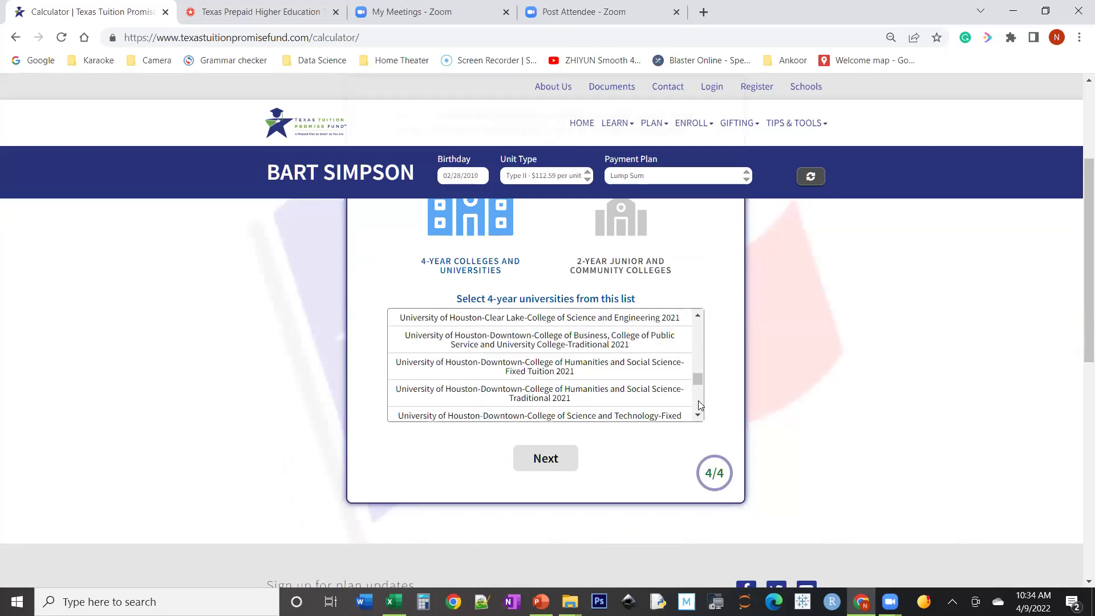
{"action": "scroll", "coordinate": [699, 404], "scroll_direction": "down", "scroll_amount": 1}
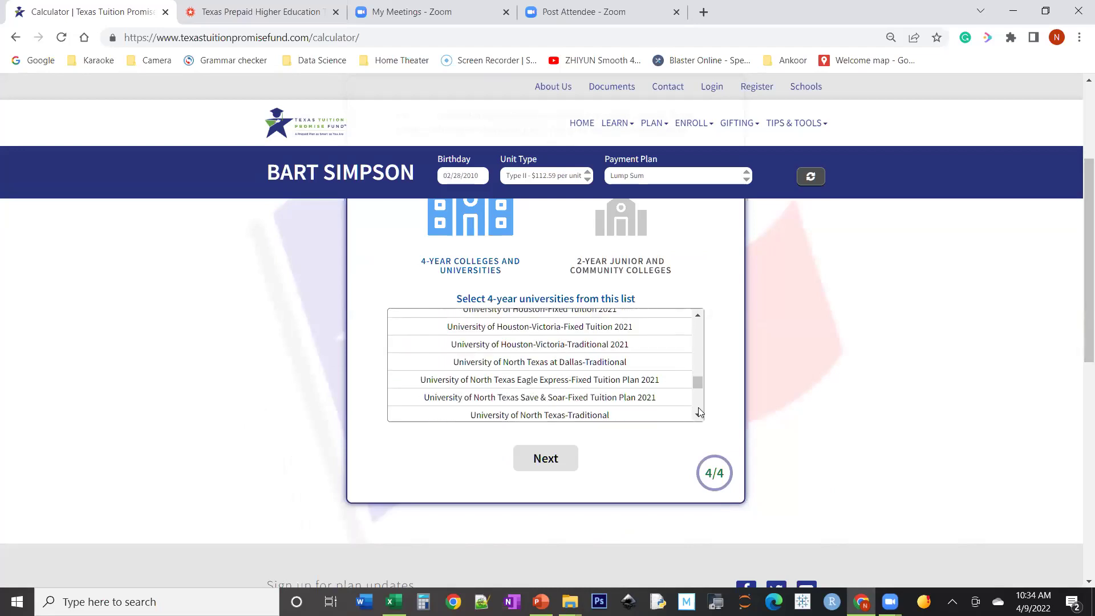
{"action": "scroll", "coordinate": [699, 404], "scroll_direction": "down", "scroll_amount": 3}
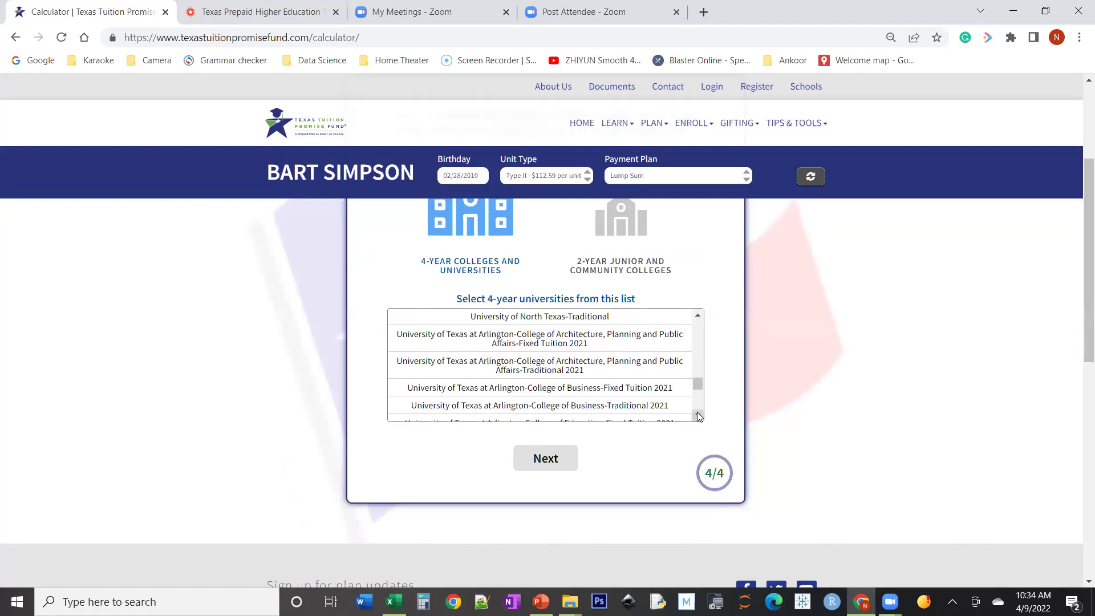
{"action": "left_click", "coordinate": [639, 390]}
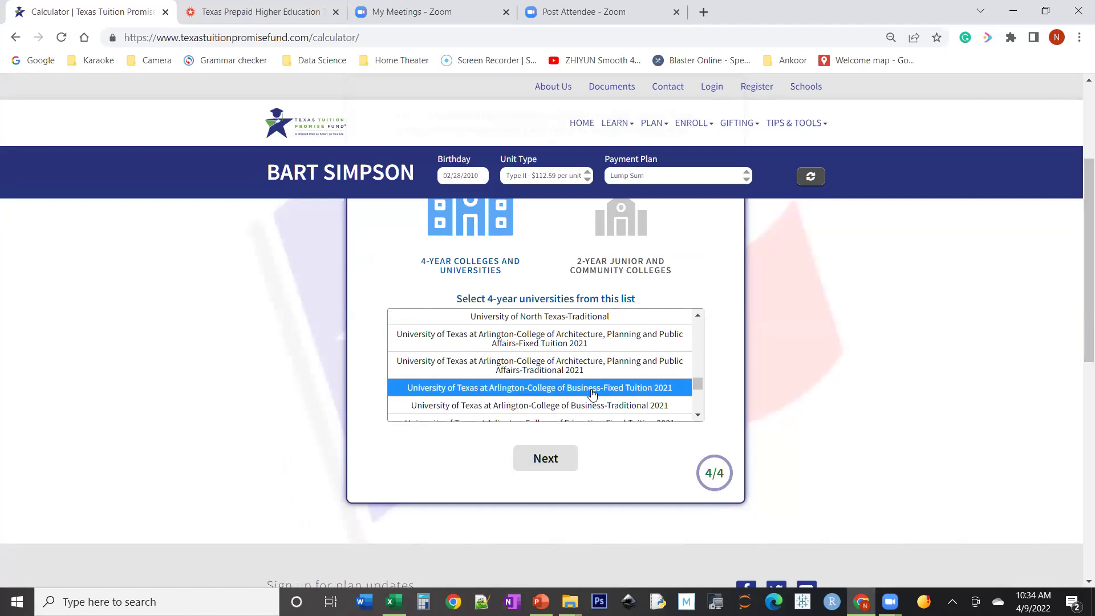
{"action": "left_click", "coordinate": [564, 459]}
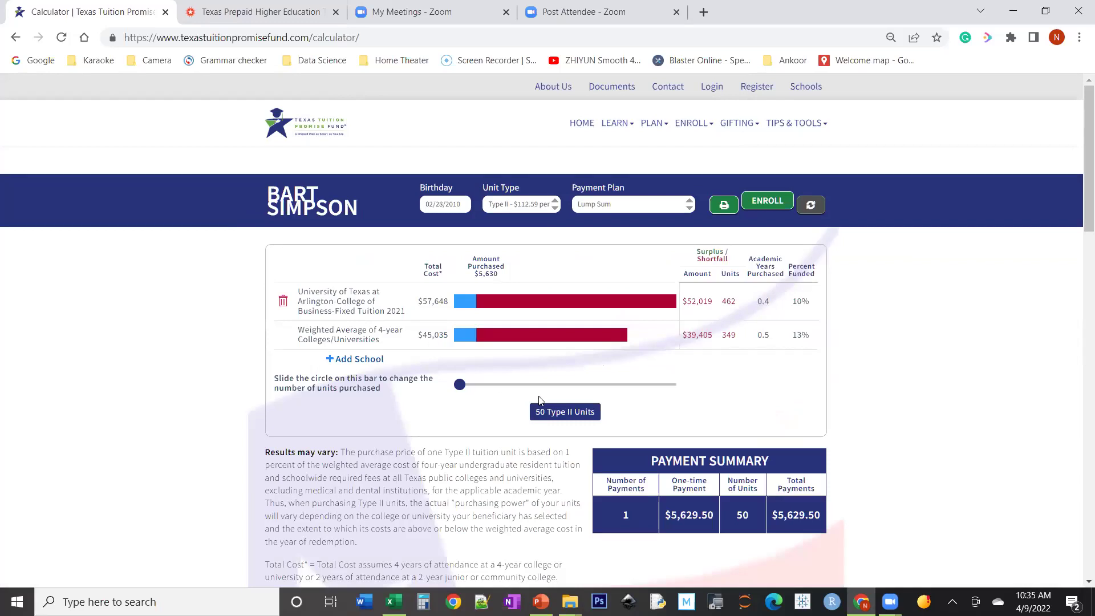
Step: Increase the number of Type II units purchased to 250 and further to 400
{"action": "triple_click", "coordinate": [547, 413]}
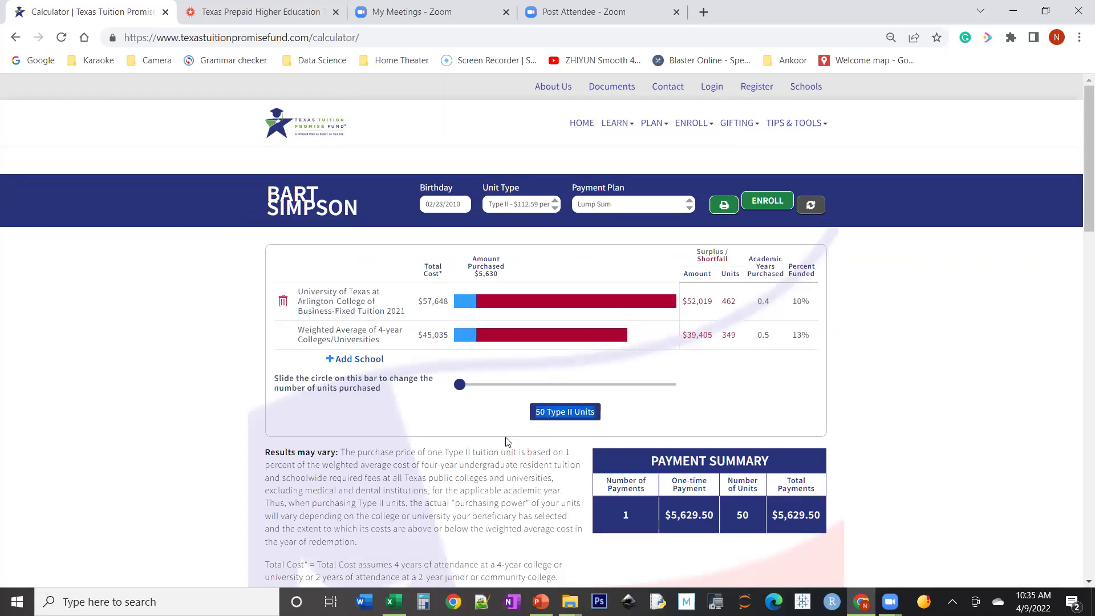
{"action": "left_click_drag", "start_coordinate": [459, 386], "coordinate": [509, 388]}
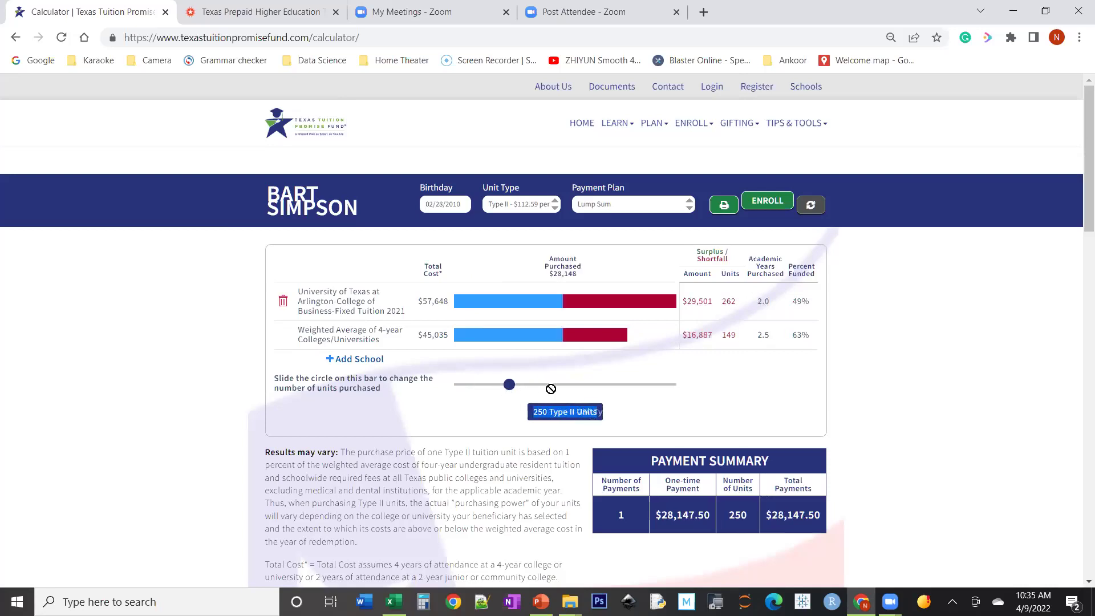
{"action": "left_click", "coordinate": [497, 406]}
{"action": "left_click_drag", "start_coordinate": [510, 388], "coordinate": [549, 390]}
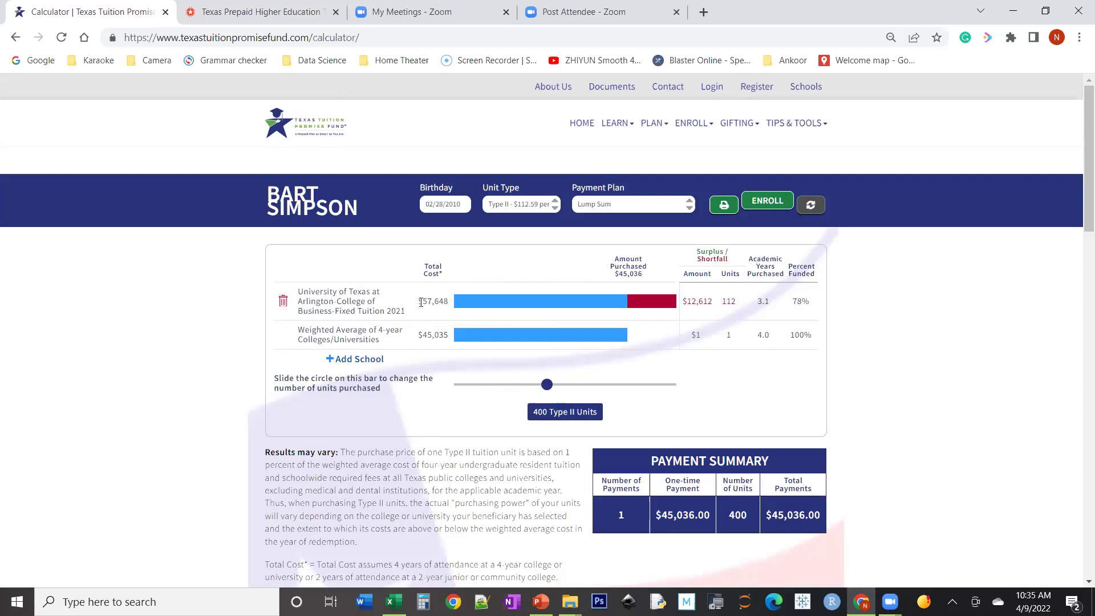
Step: Highlight the Arlington college's total cost and shortfall units, and try purchasing 550 units before returning to 400
{"action": "left_click_drag", "start_coordinate": [420, 302], "coordinate": [452, 304]}
{"action": "left_click", "coordinate": [444, 314]}
{"action": "double_click", "coordinate": [728, 301]}
{"action": "left_click_drag", "start_coordinate": [548, 391], "coordinate": [586, 392]}
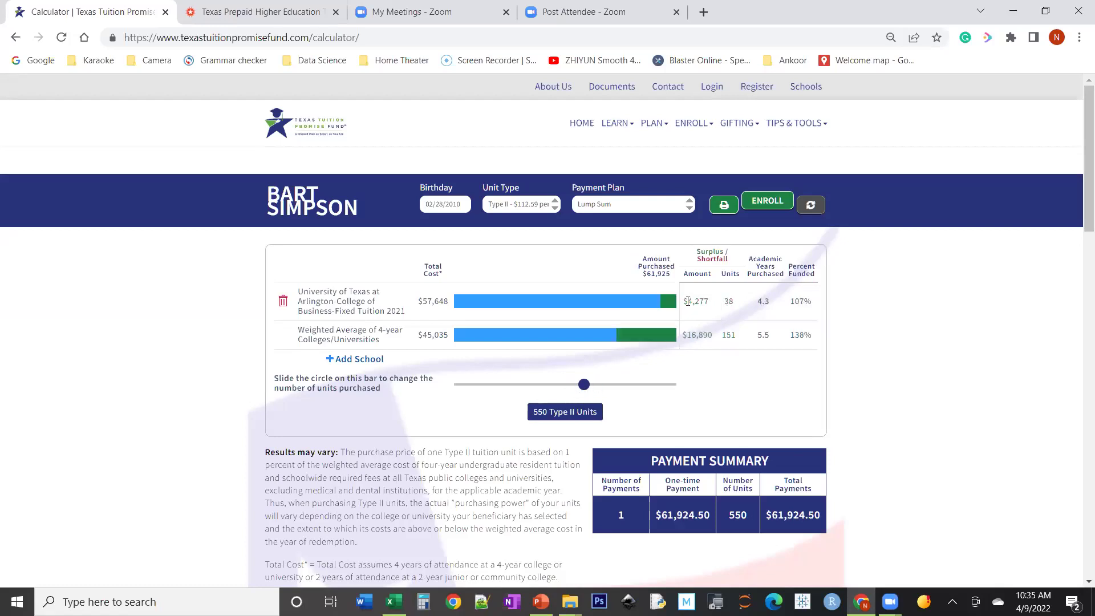
{"action": "left_click_drag", "start_coordinate": [584, 390], "coordinate": [547, 390]}
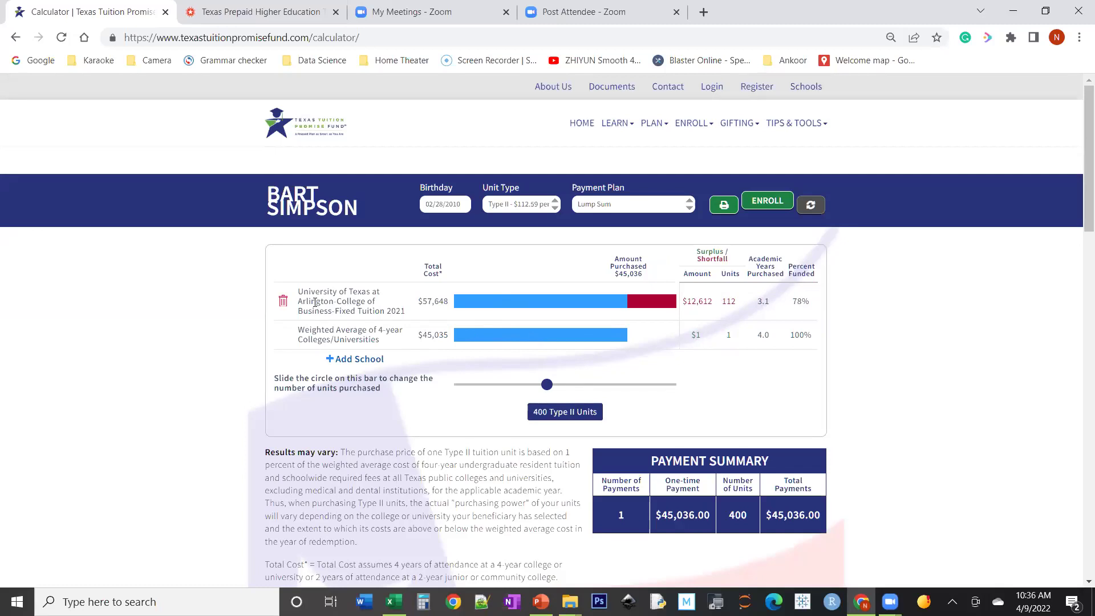
Step: Add Texas A&M University-College Station-College of Engineering-Fixed Tuition 2021 to the school comparison
{"action": "left_click", "coordinate": [349, 361]}
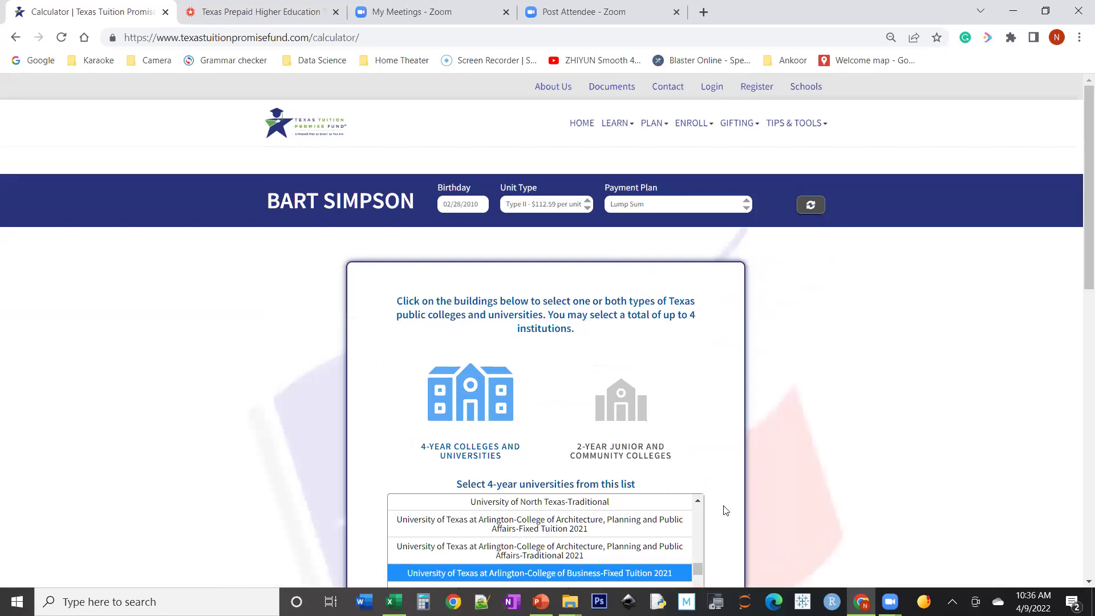
{"action": "scroll", "coordinate": [1080, 285], "scroll_direction": "down", "scroll_amount": 1}
{"action": "scroll", "coordinate": [1080, 285], "scroll_direction": "down", "scroll_amount": 3}
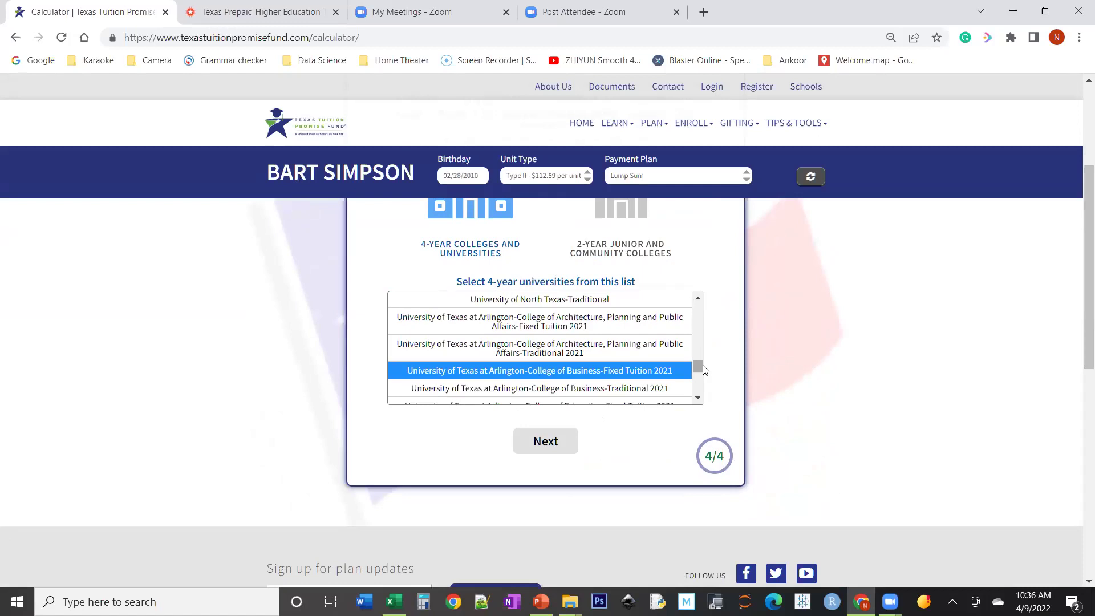
{"action": "left_click_drag", "start_coordinate": [703, 370], "coordinate": [703, 341]}
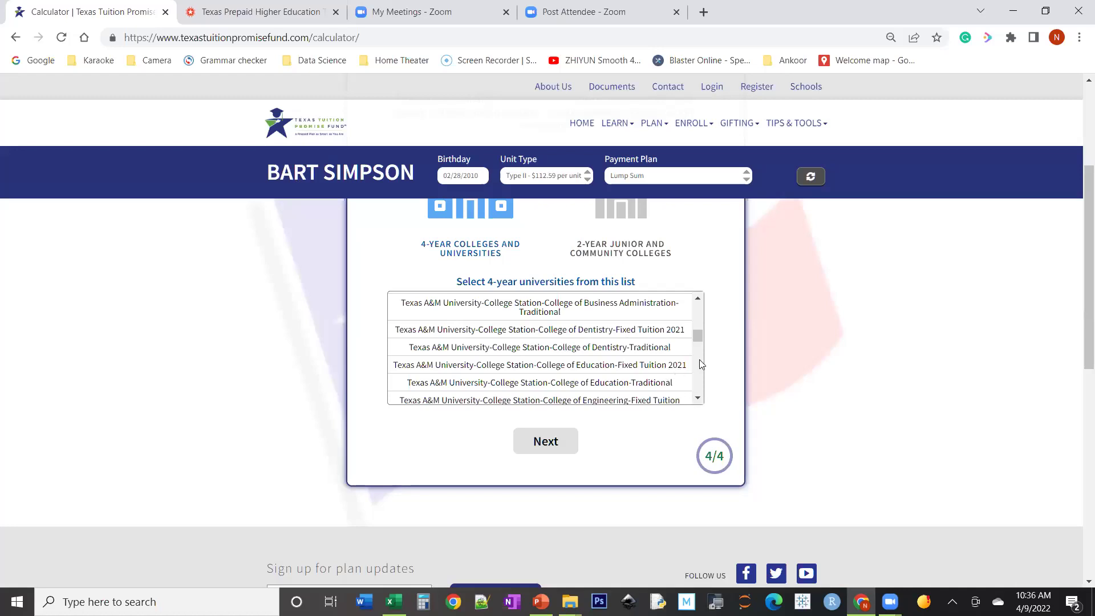
{"action": "left_click", "coordinate": [615, 402]}
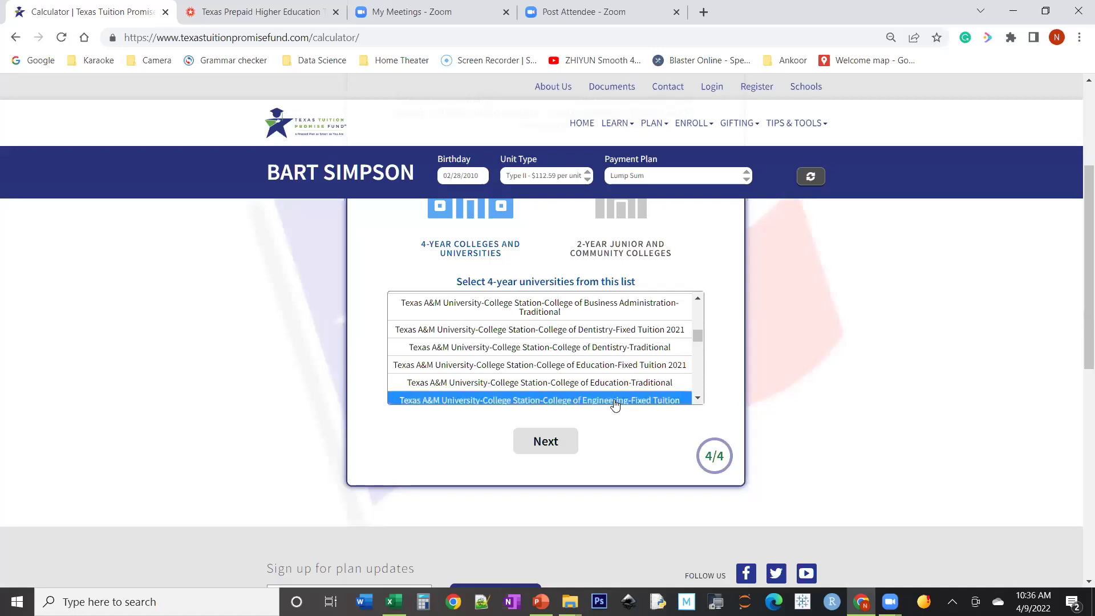
{"action": "left_click", "coordinate": [544, 442]}
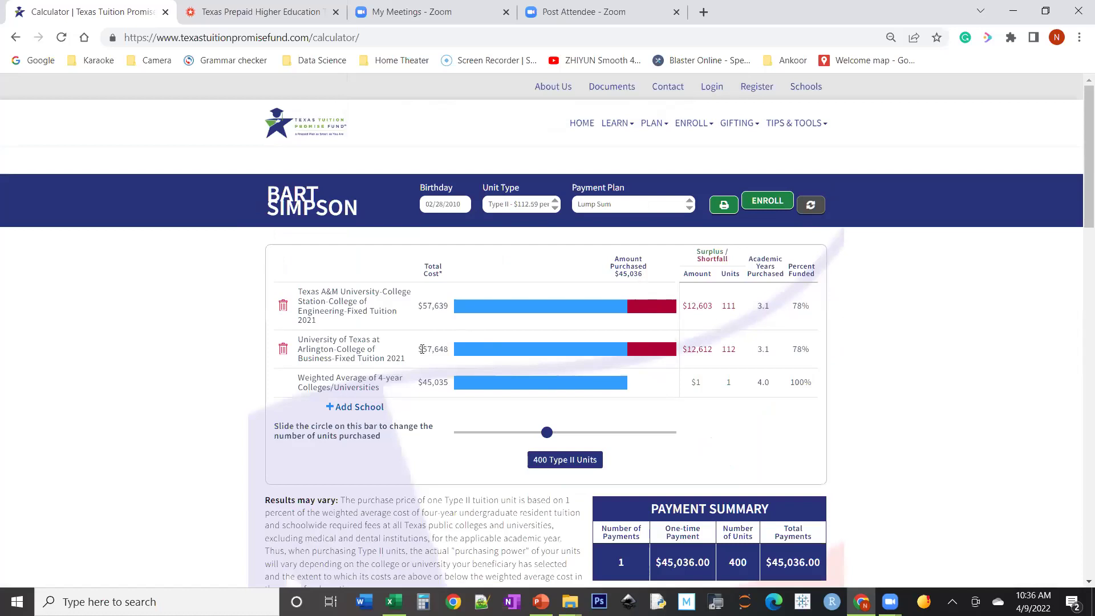
Step: Raise the purchase to 450 and then 500 Type II units, highlighting the Arlington college's shortfall amount in between
{"action": "left_click_drag", "start_coordinate": [548, 435], "coordinate": [559, 436]}
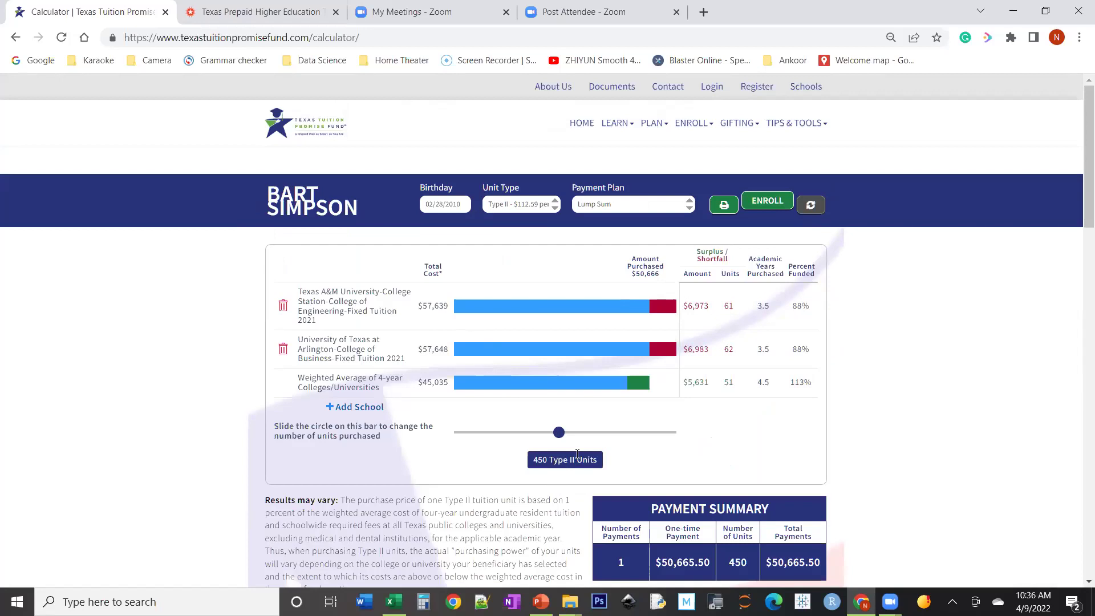
{"action": "left_click_drag", "start_coordinate": [708, 349], "coordinate": [680, 348]}
{"action": "left_click", "coordinate": [694, 351]}
{"action": "left_click_drag", "start_coordinate": [559, 433], "coordinate": [571, 433]}
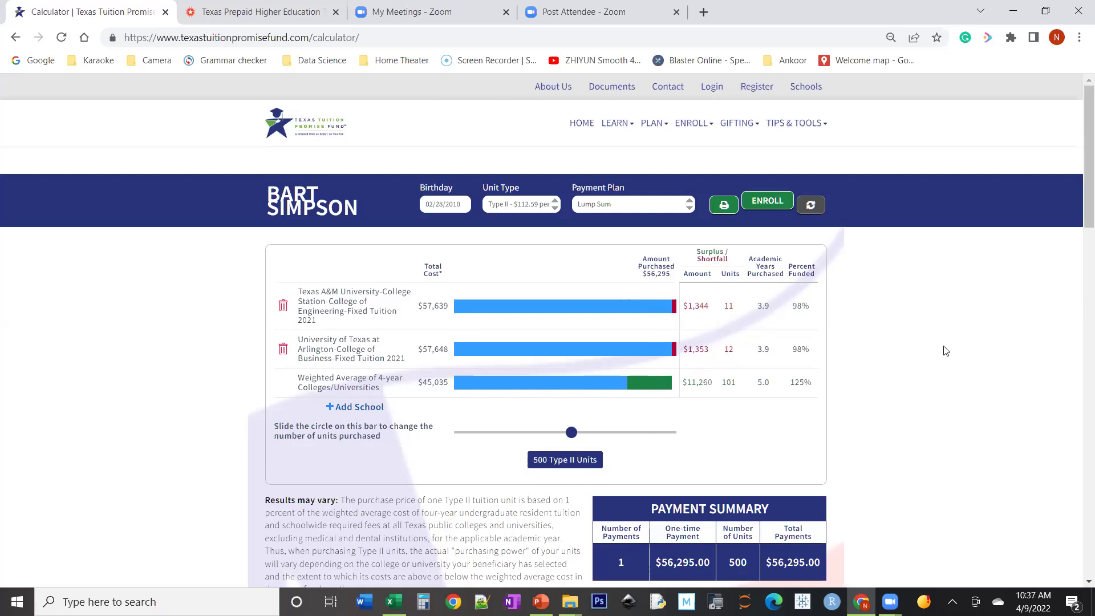
Step: Change the payment plan to 5 Annual Installments and highlight the payment amounts in the payment summary
{"action": "scroll", "coordinate": [944, 351], "scroll_direction": "down", "scroll_amount": 3}
{"action": "scroll", "coordinate": [944, 351], "scroll_direction": "up", "scroll_amount": 3}
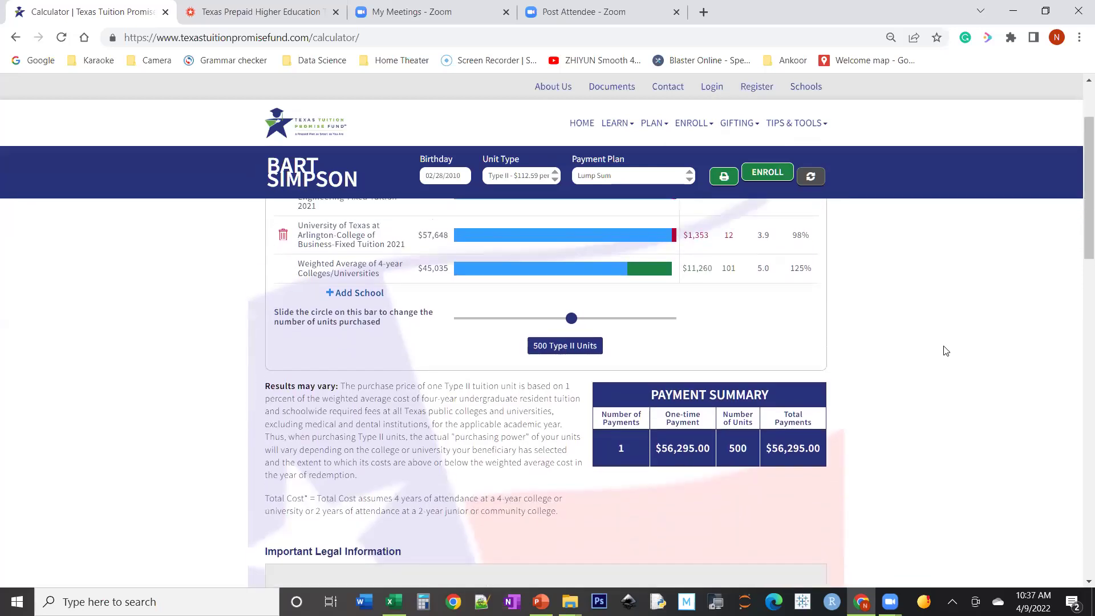
{"action": "left_click", "coordinate": [640, 206]}
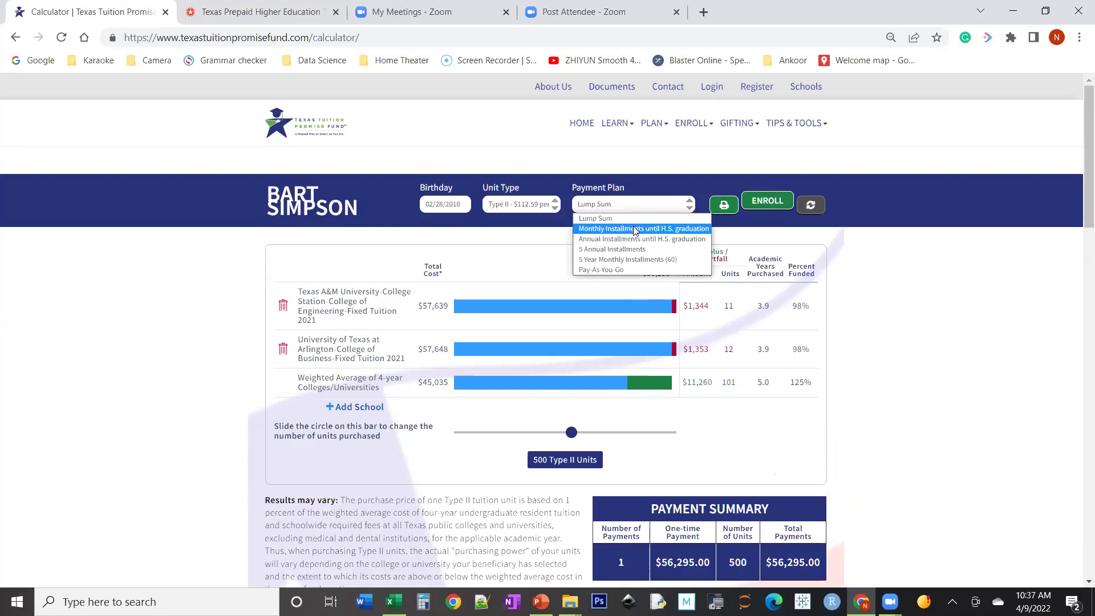
{"action": "left_click", "coordinate": [620, 254]}
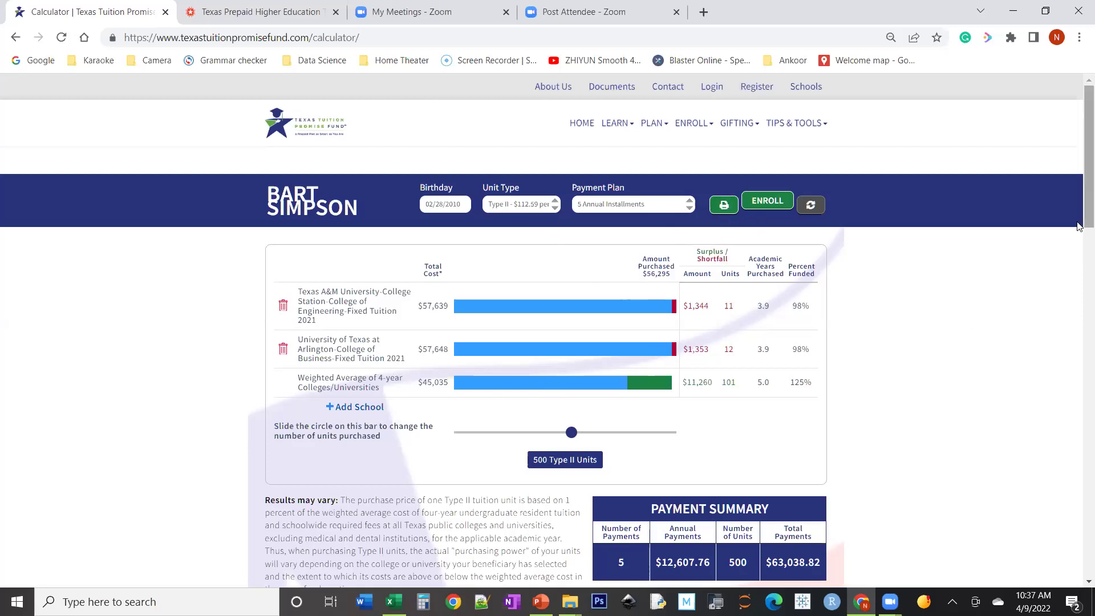
{"action": "scroll", "coordinate": [1078, 219], "scroll_direction": "down", "scroll_amount": 2}
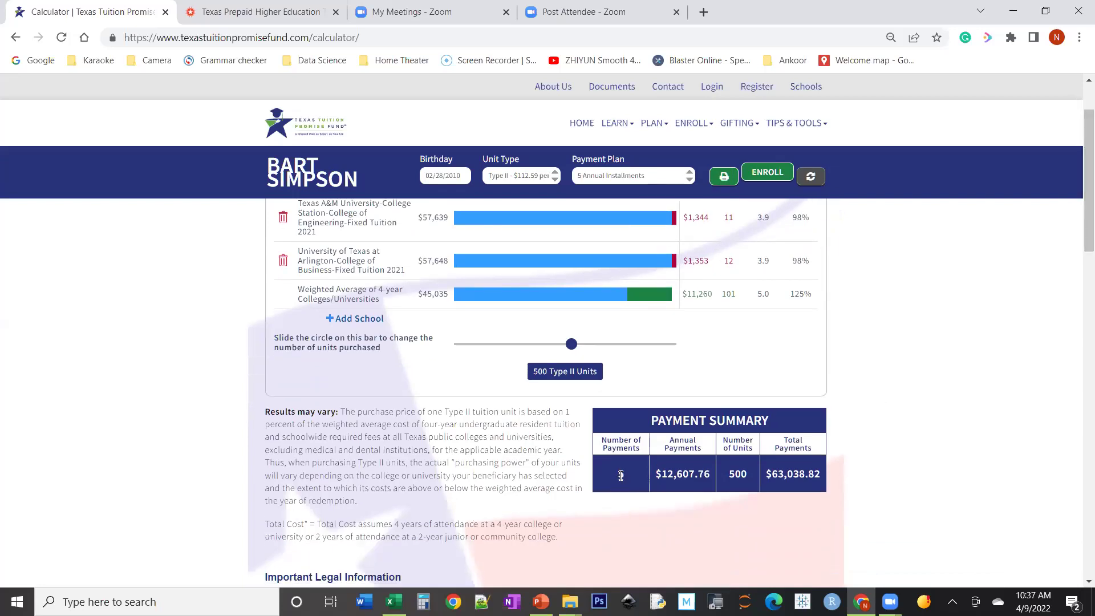
{"action": "left_click_drag", "start_coordinate": [658, 475], "coordinate": [819, 471]}
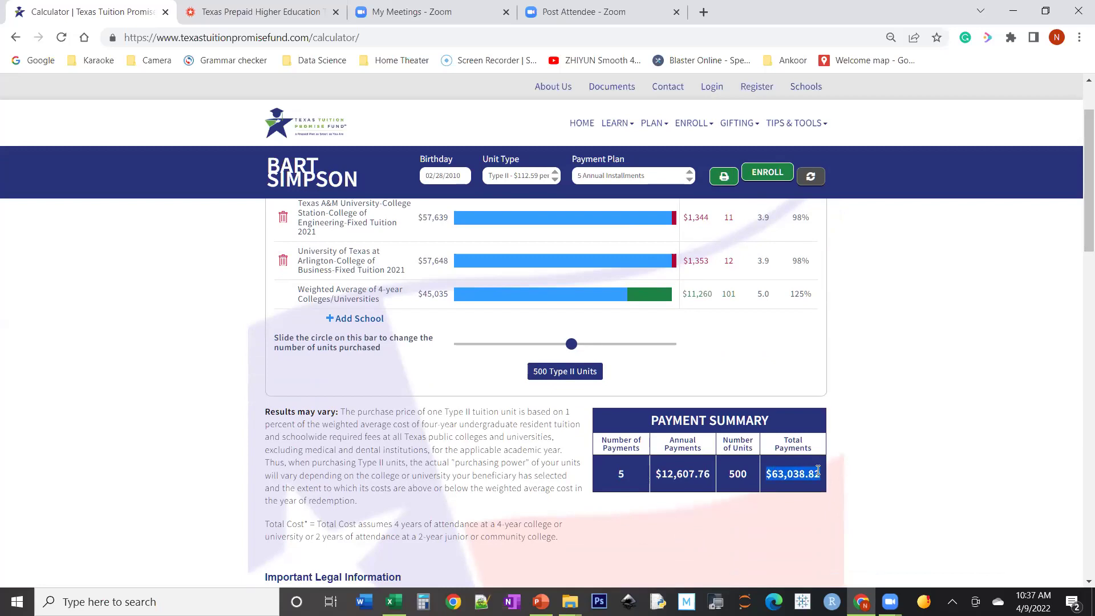
{"action": "left_click", "coordinate": [839, 474]}
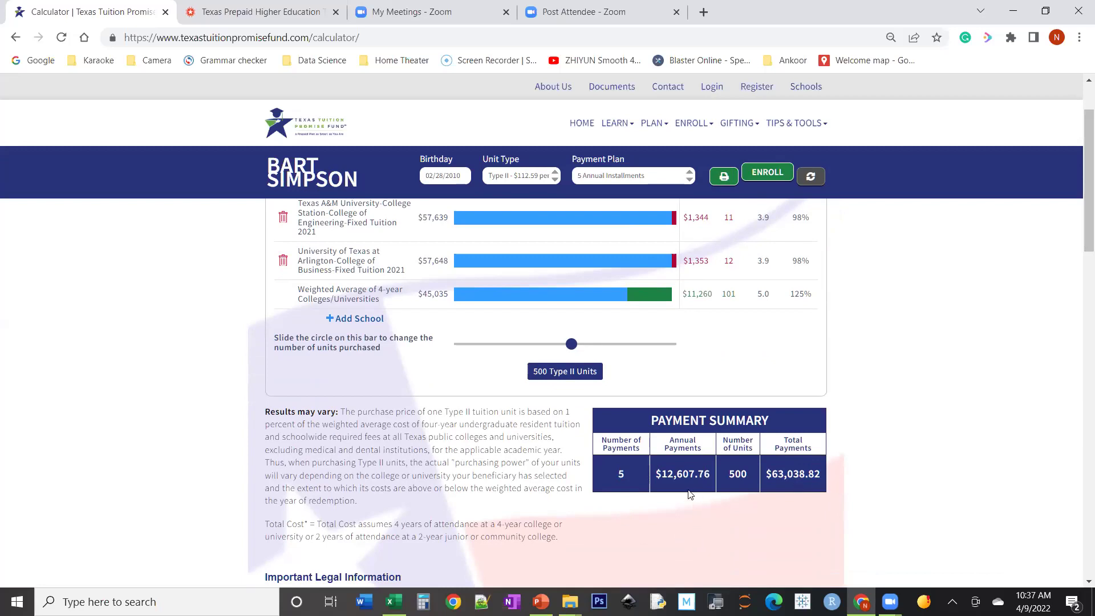
Step: Change the payment plan to 5 Year Monthly Installments (60) and highlight the monthly and total payments in the payment summary
{"action": "left_click_drag", "start_coordinate": [1080, 235], "coordinate": [1080, 227]}
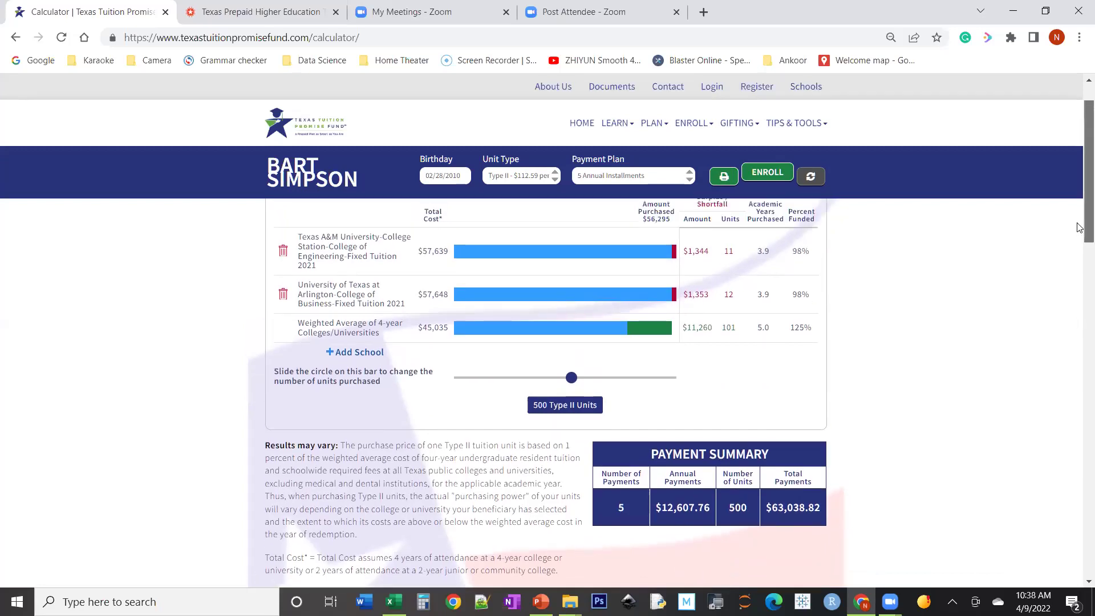
{"action": "left_click", "coordinate": [657, 182]}
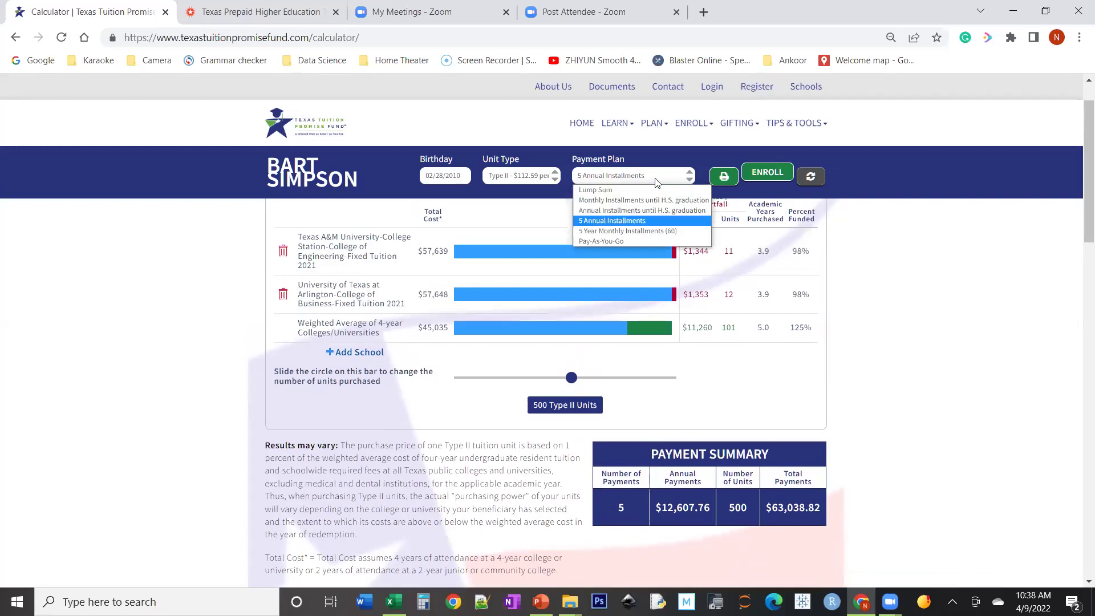
{"action": "left_click", "coordinate": [627, 230]}
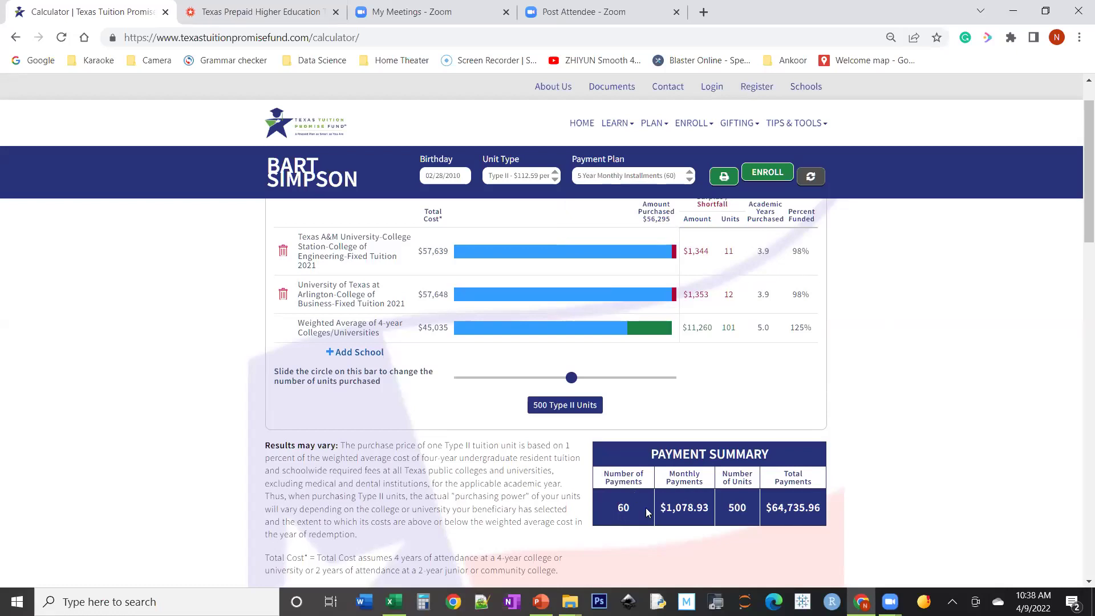
{"action": "left_click_drag", "start_coordinate": [667, 507], "coordinate": [700, 508]}
{"action": "left_click_drag", "start_coordinate": [770, 506], "coordinate": [808, 501]}
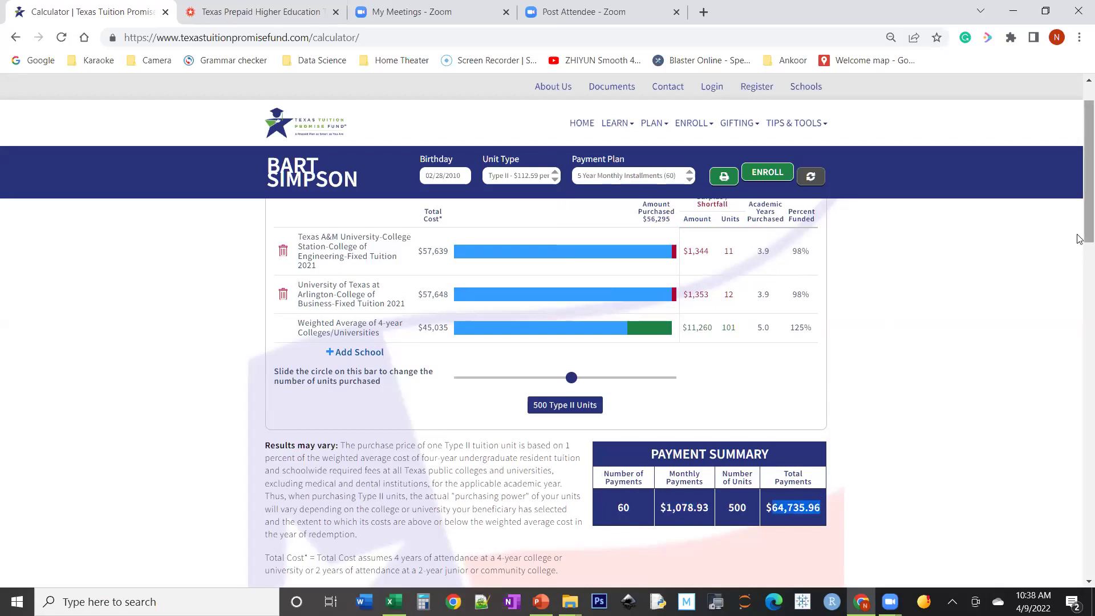
{"action": "left_click_drag", "start_coordinate": [1079, 240], "coordinate": [1080, 232]}
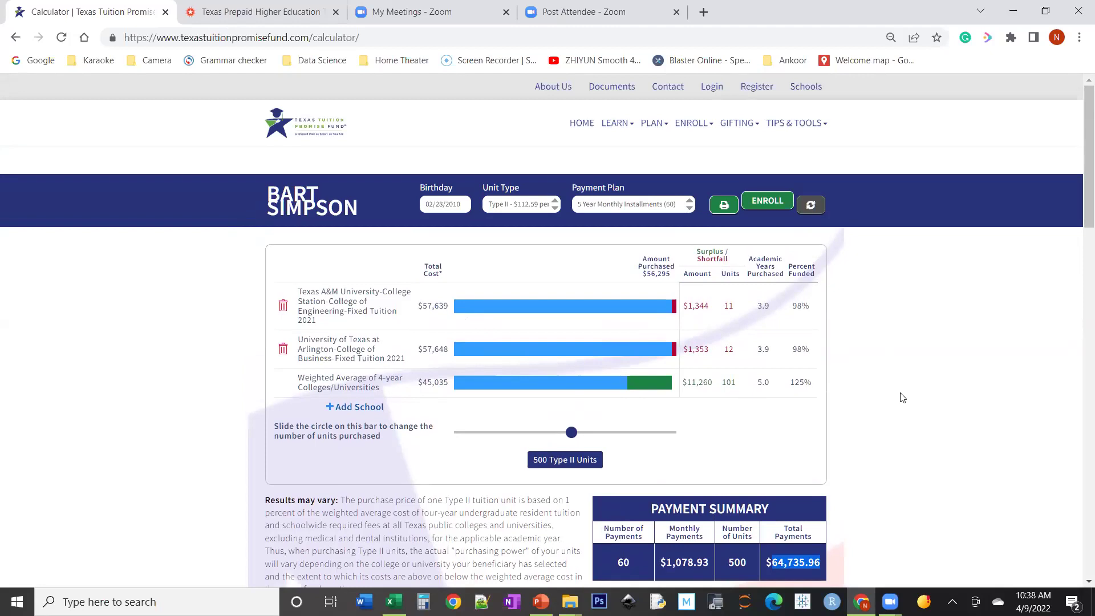
Step: Switch to the College Savings Guidance presentation in PowerPoint
{"action": "left_click", "coordinate": [540, 601]}
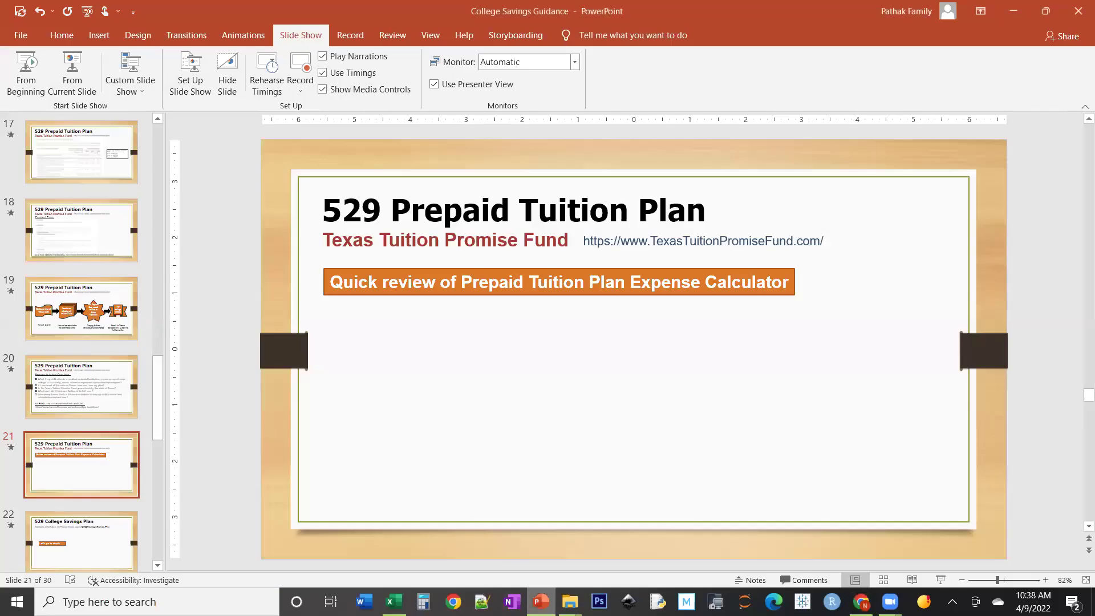
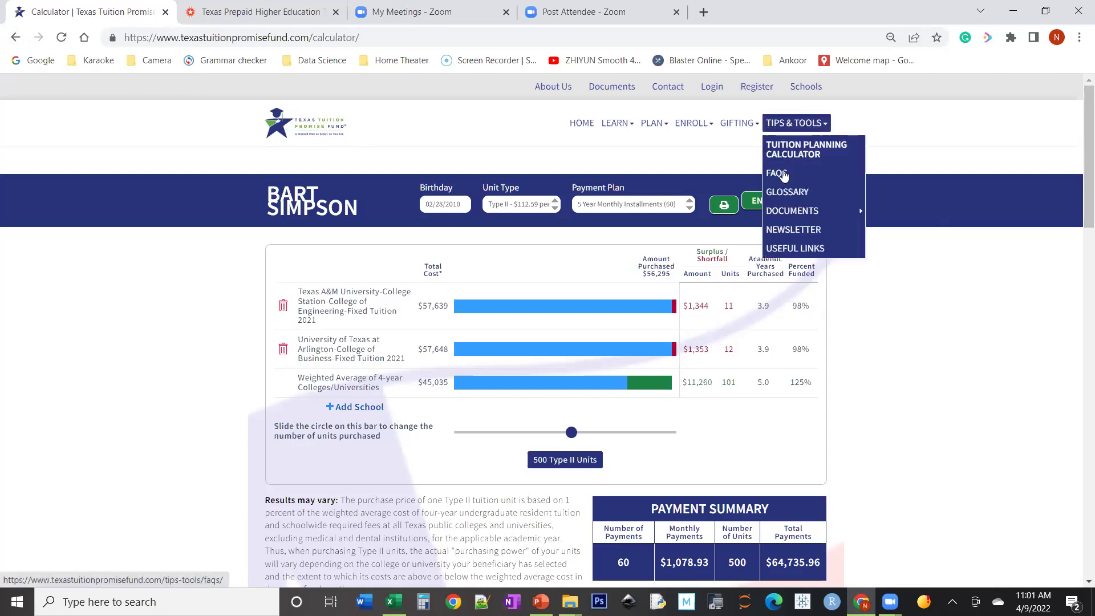
Step: Open the Texas Tuition Promise Fund FAQs and highlight question 4 about medical, private or out-of-state institutions and apprenticeship programs
{"action": "left_click", "coordinate": [821, 183]}
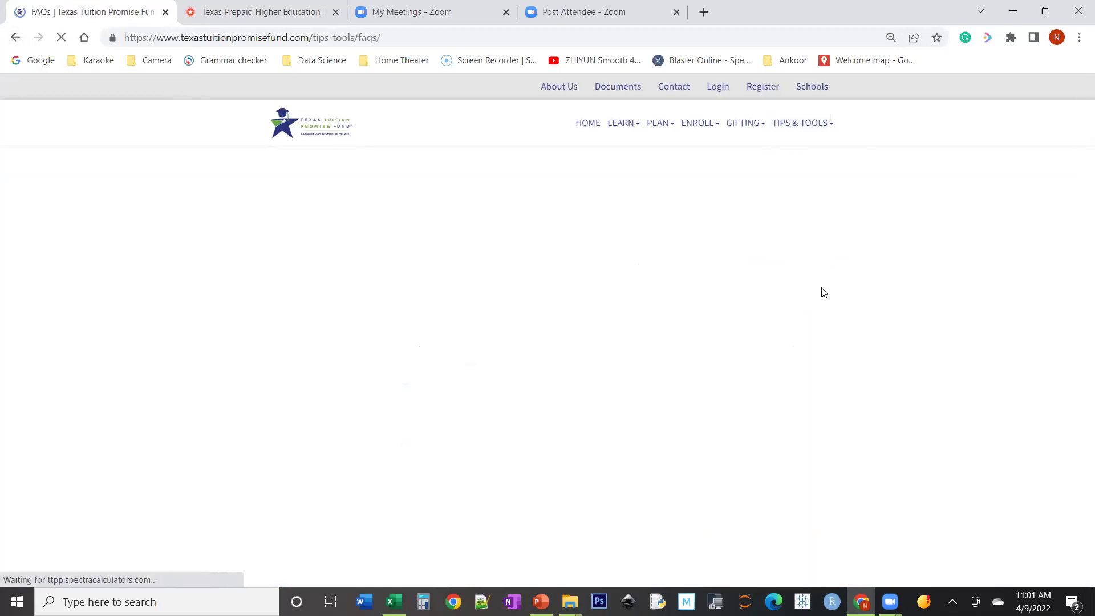
{"action": "scroll", "coordinate": [504, 425], "scroll_direction": "down", "scroll_amount": 6}
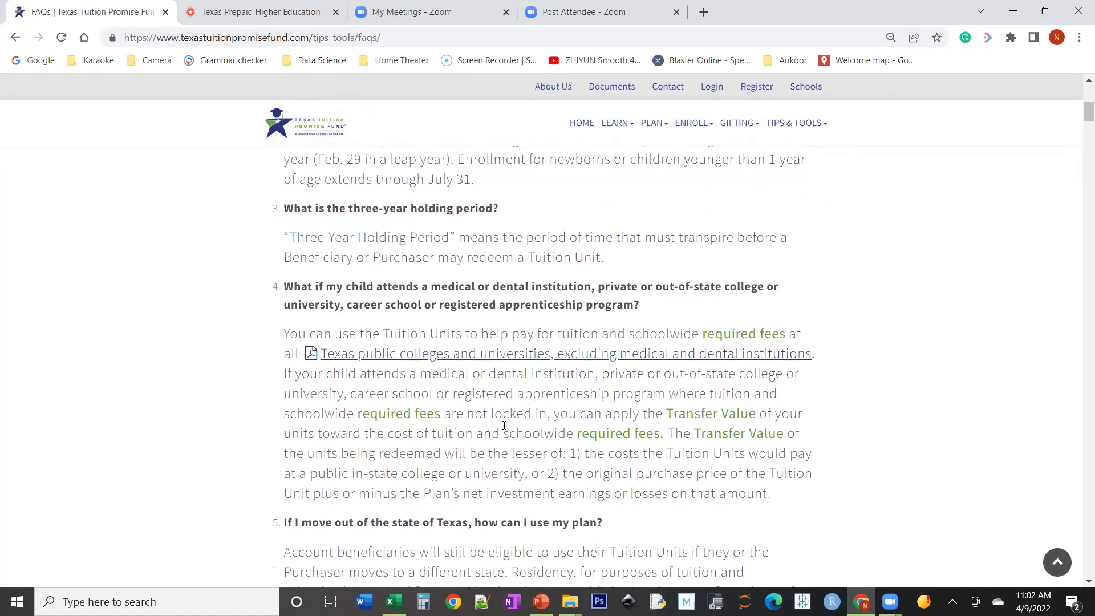
{"action": "scroll", "coordinate": [504, 425], "scroll_direction": "down", "scroll_amount": 1}
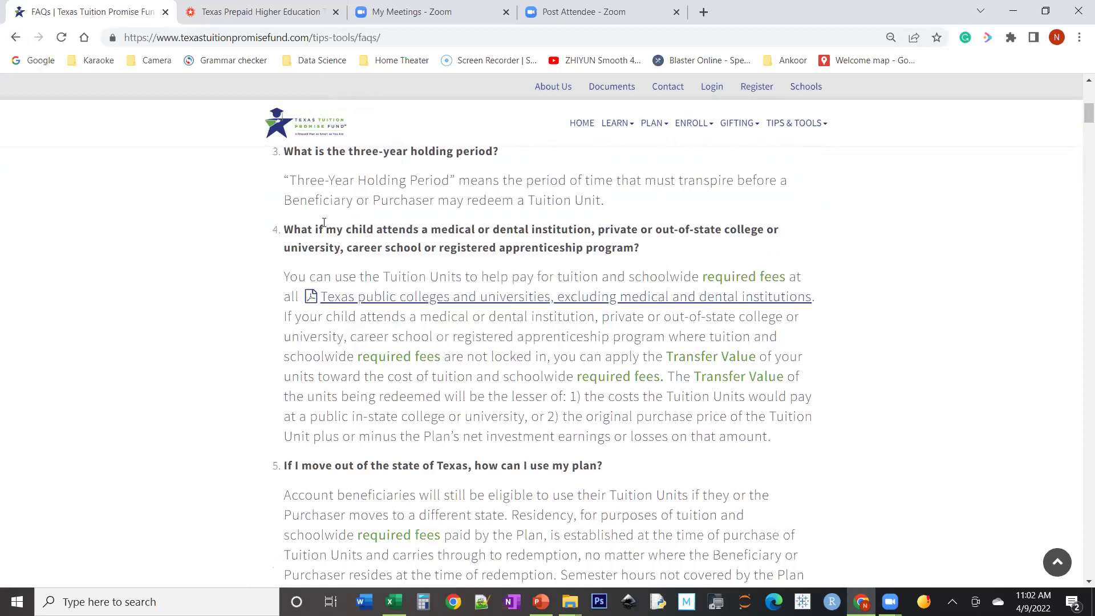
{"action": "left_click_drag", "start_coordinate": [429, 229], "coordinate": [533, 229]}
{"action": "left_click", "coordinate": [615, 232]}
{"action": "left_click_drag", "start_coordinate": [605, 231], "coordinate": [757, 246]}
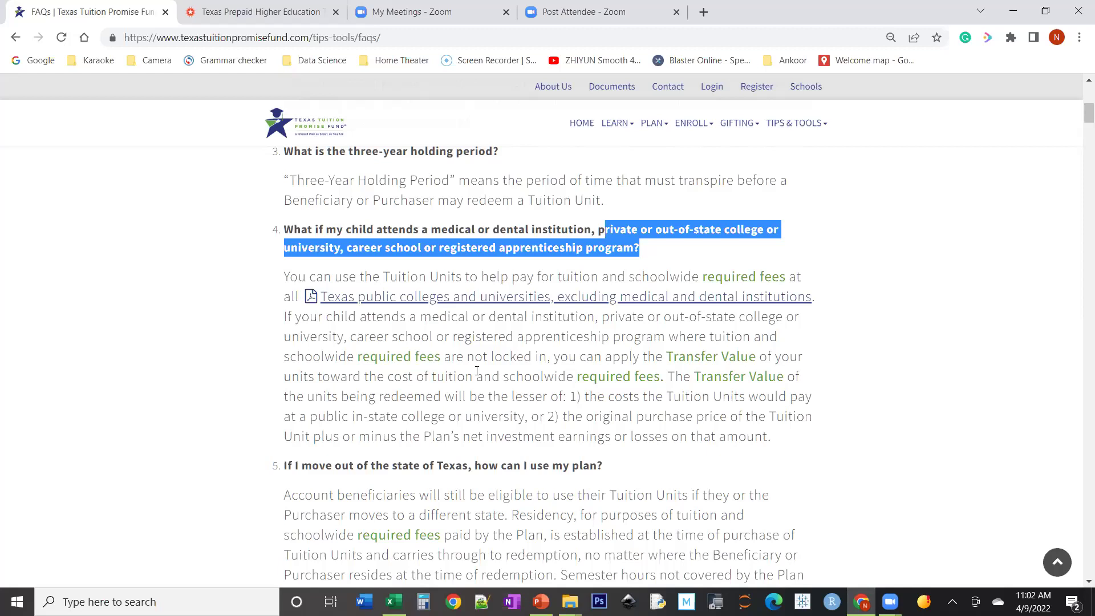
{"action": "left_click", "coordinate": [476, 371]}
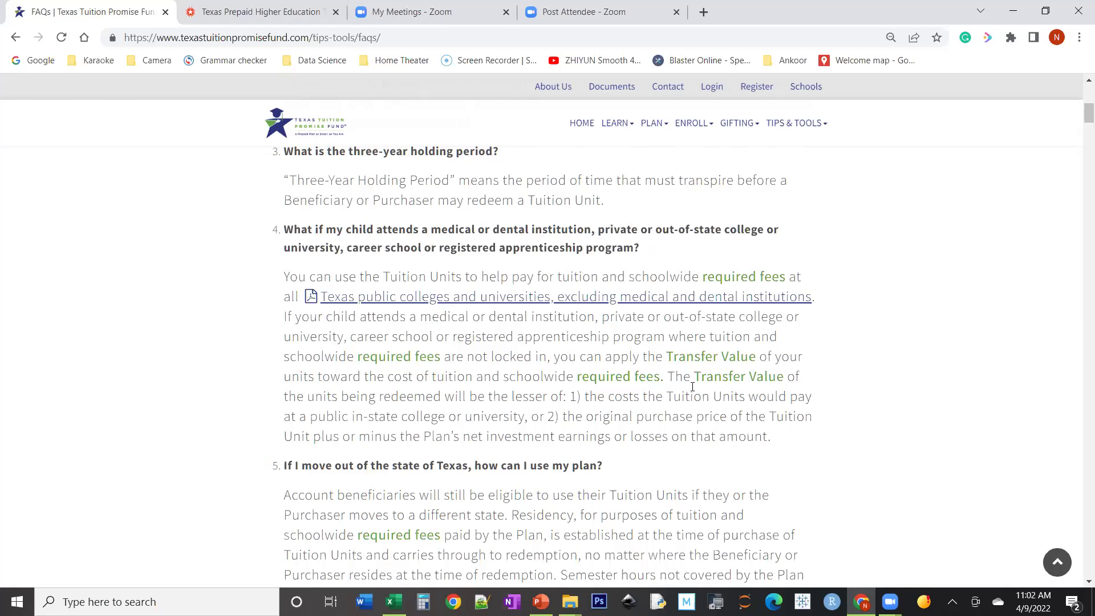
Step: Switch to the newinv-v11 Excel workbook and review the 529 calculator's years till college, startup investment, yearly contributions and accumulated total
{"action": "mouse_move", "coordinate": [686, 359]}
{"action": "left_click", "coordinate": [394, 602]}
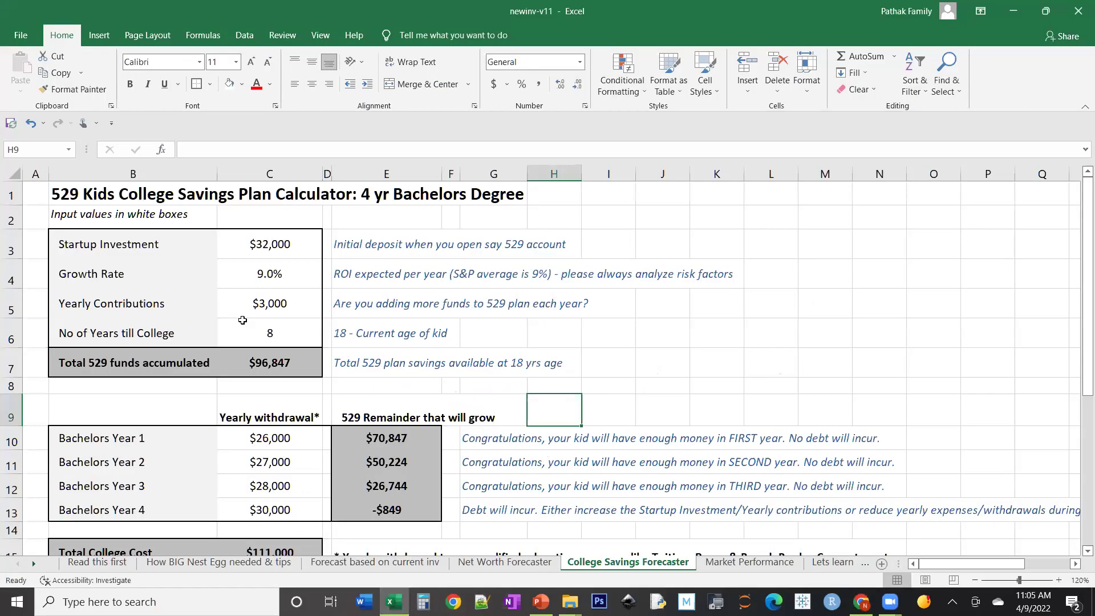
{"action": "left_click", "coordinate": [261, 332]}
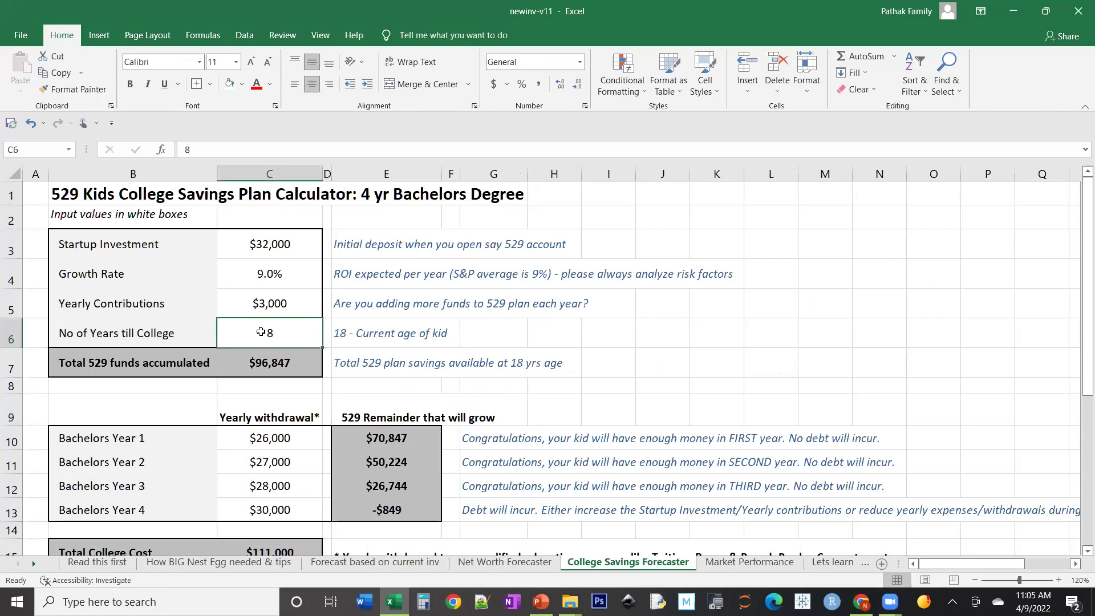
{"action": "left_click", "coordinate": [277, 246]}
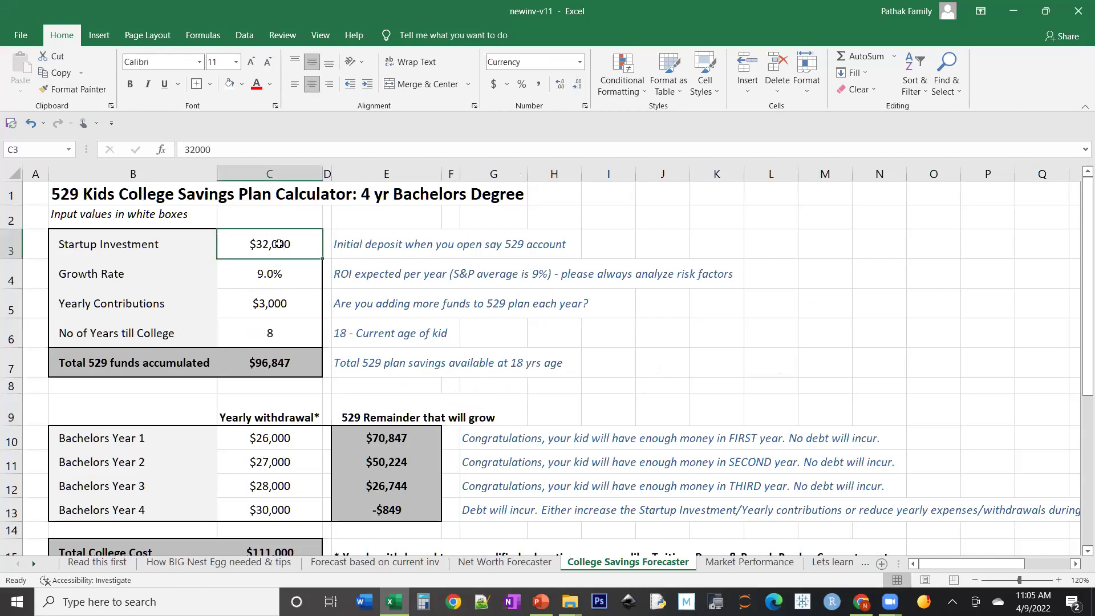
{"action": "left_click", "coordinate": [266, 306]}
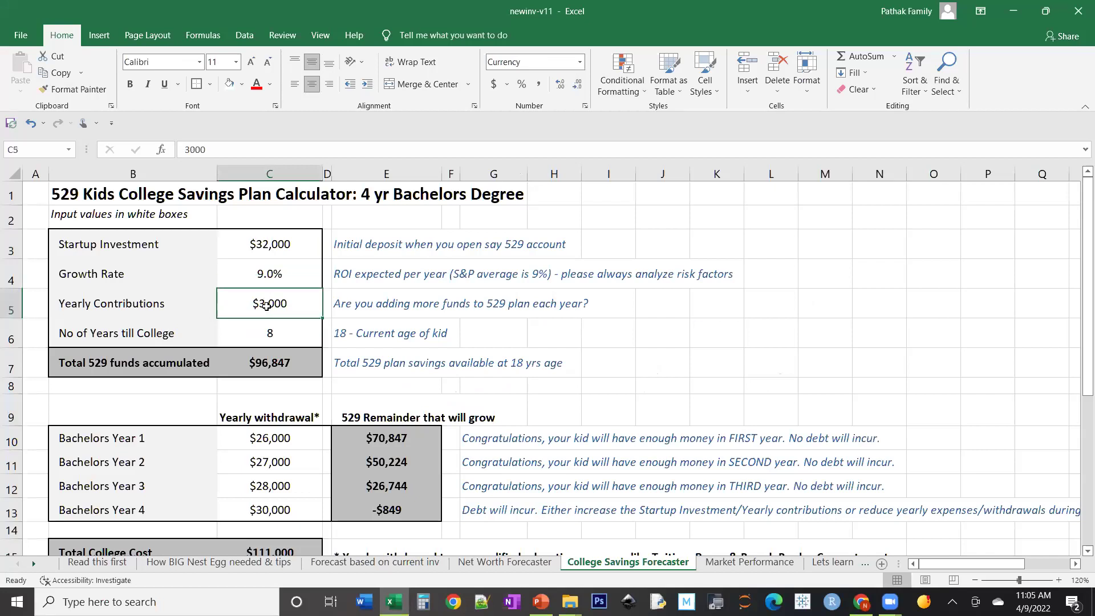
{"action": "left_click", "coordinate": [268, 366]}
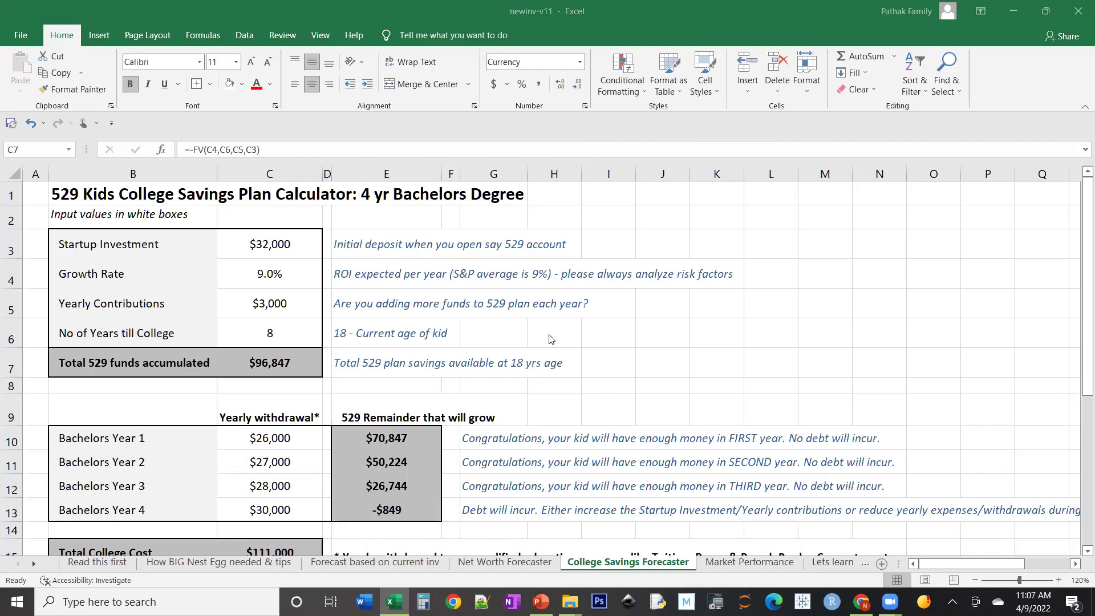
Step: On the How BIG Nest Egg needed & tips sheet, review the current age and set the fixed payments expense to $1,500
{"action": "left_click", "coordinate": [177, 564]}
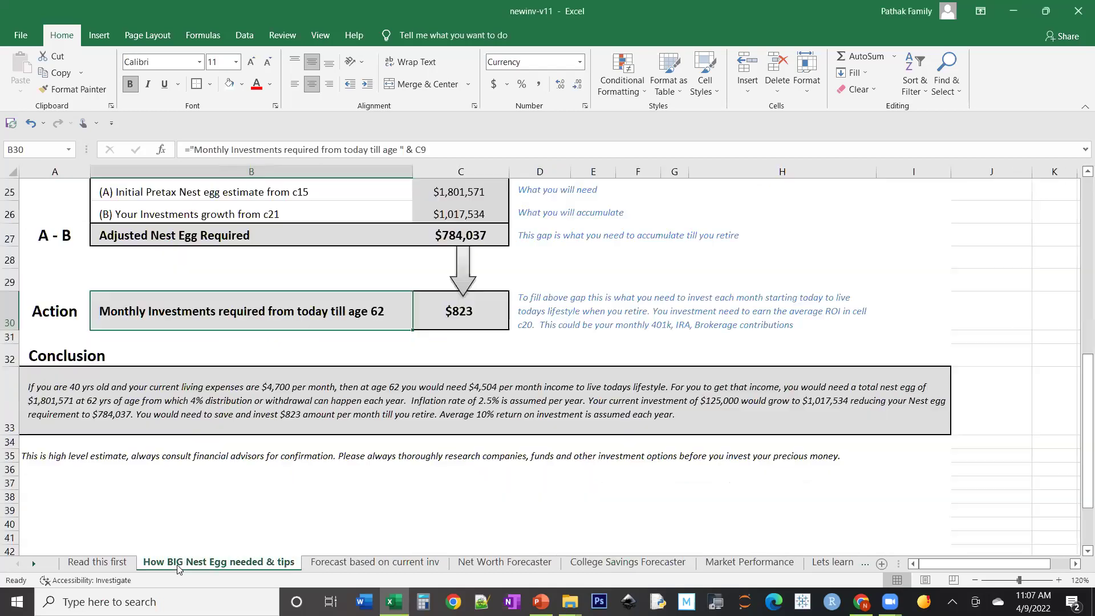
{"action": "left_click_drag", "start_coordinate": [1077, 412], "coordinate": [1076, 212]}
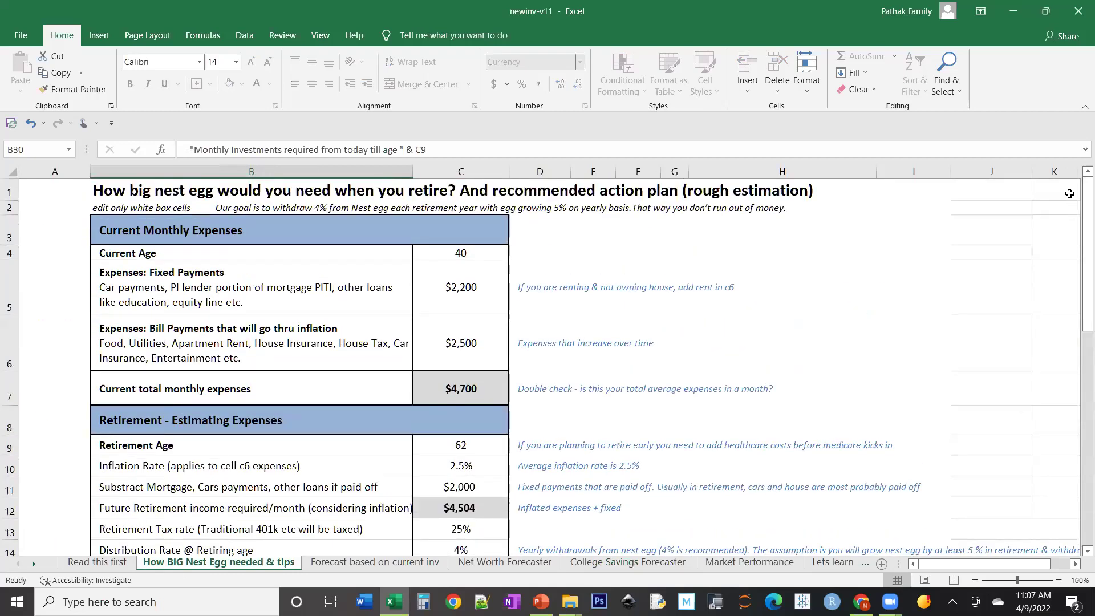
{"action": "left_click", "coordinate": [479, 252]}
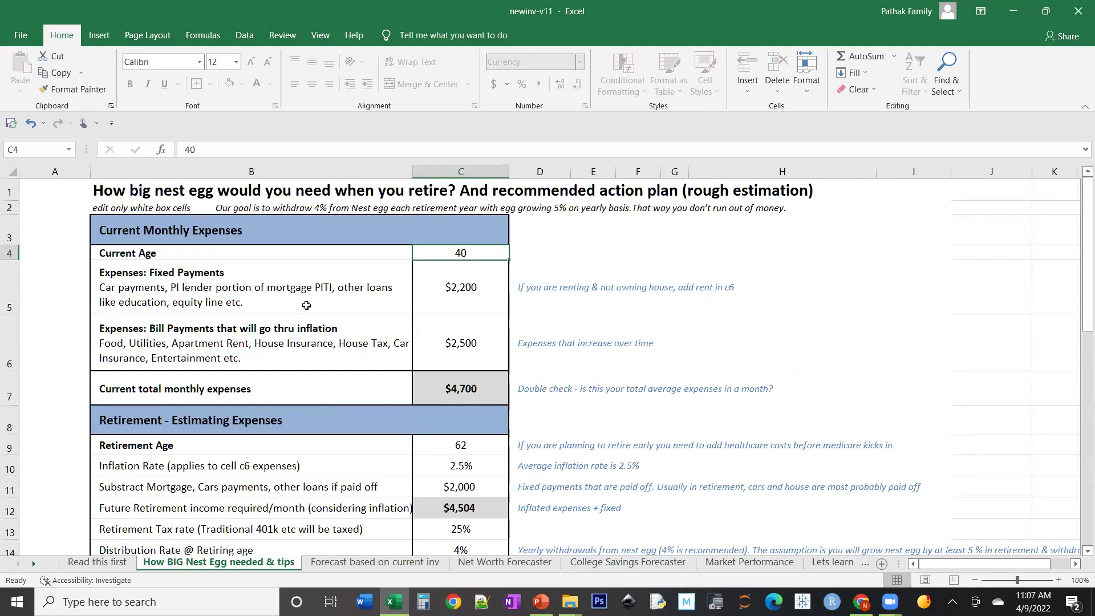
{"action": "left_click", "coordinate": [281, 290]}
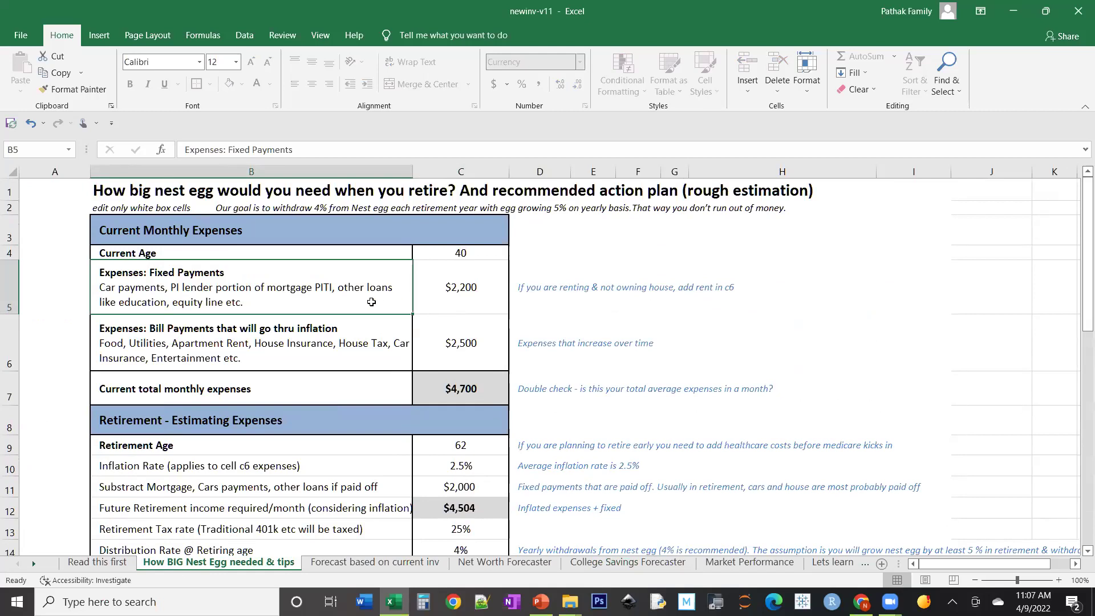
{"action": "left_click", "coordinate": [444, 297]}
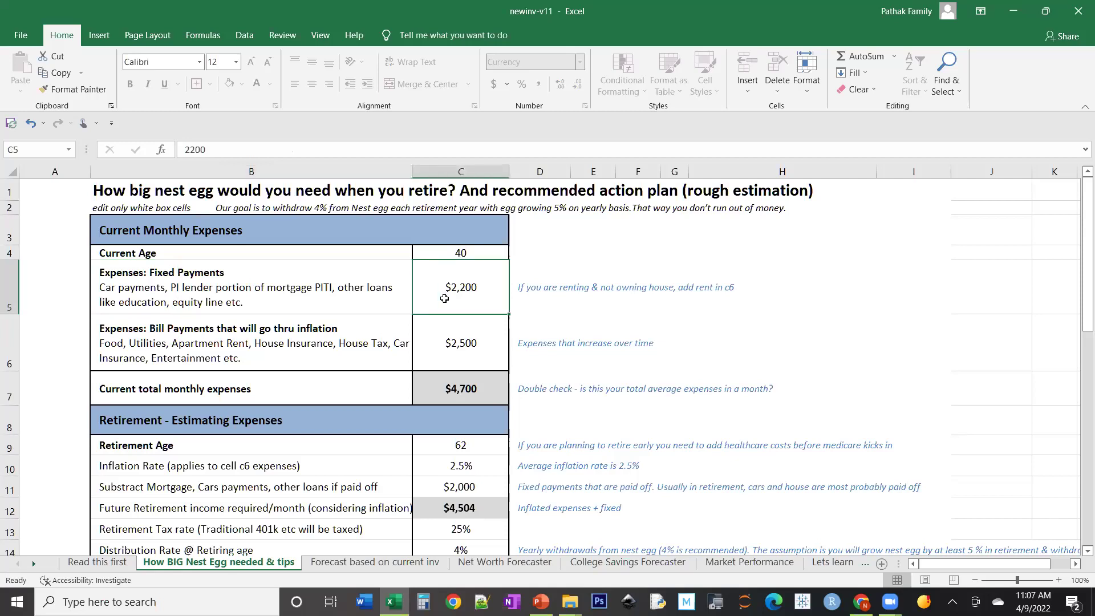
{"action": "type", "text": "1"}
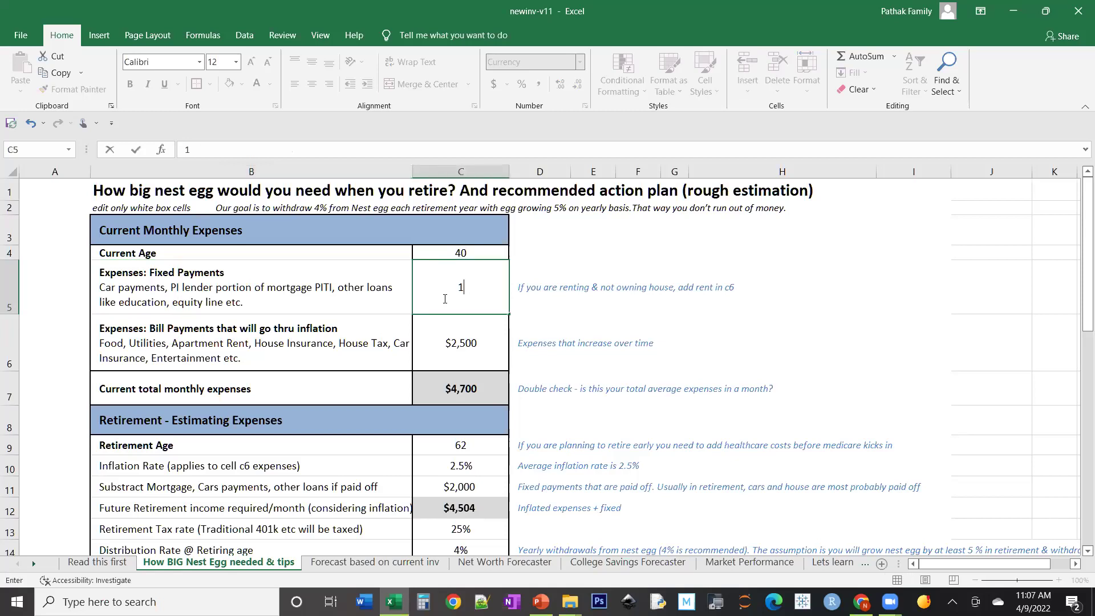
{"action": "type", "text": "500"}
{"action": "left_click", "coordinate": [402, 338]}
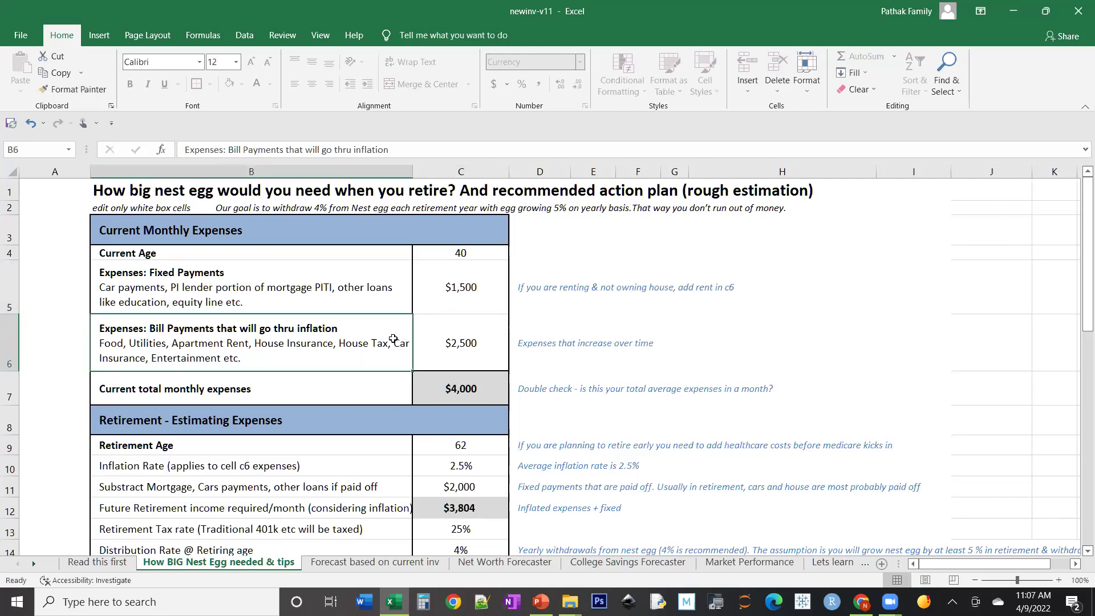
Step: Set the inflation-affected bill payments expense to $3,000, and review the current total monthly expenses, current age and retirement age
{"action": "left_click", "coordinate": [444, 358]}
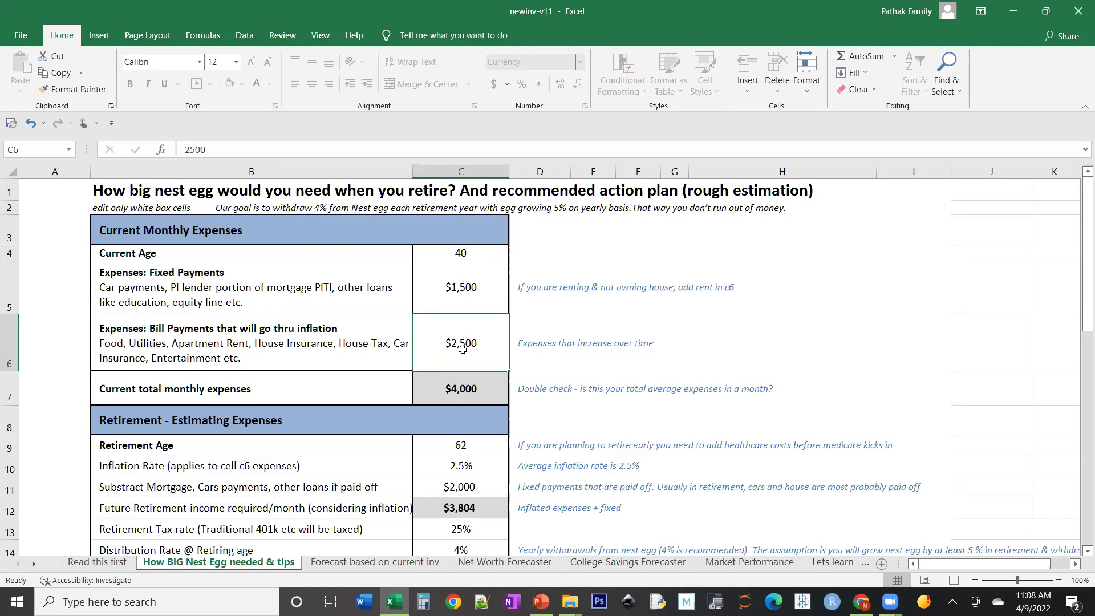
{"action": "type", "text": "3000"}
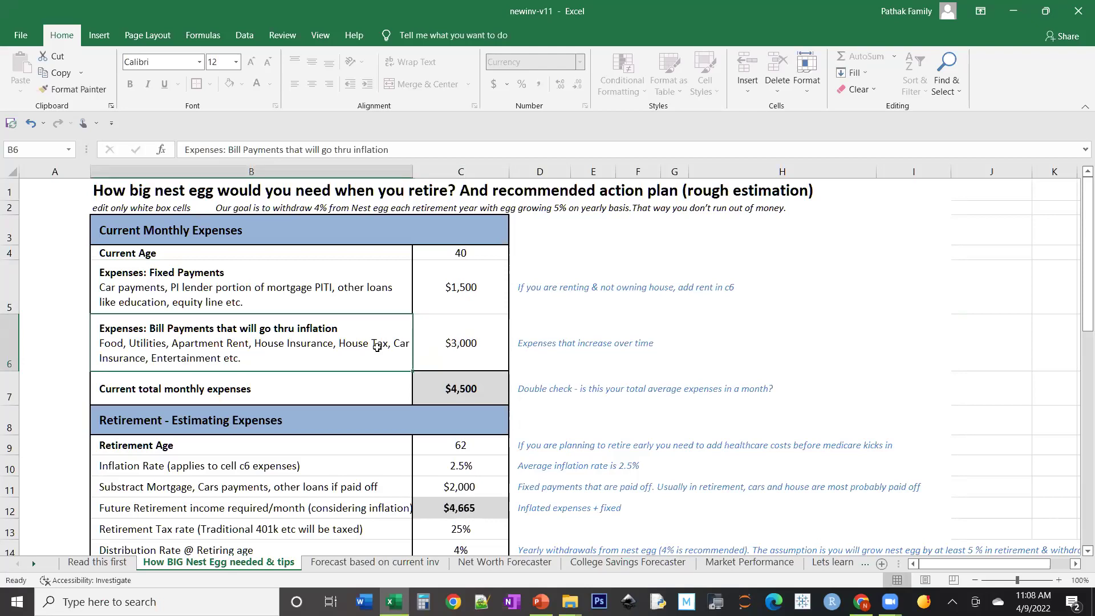
{"action": "left_click", "coordinate": [470, 395]}
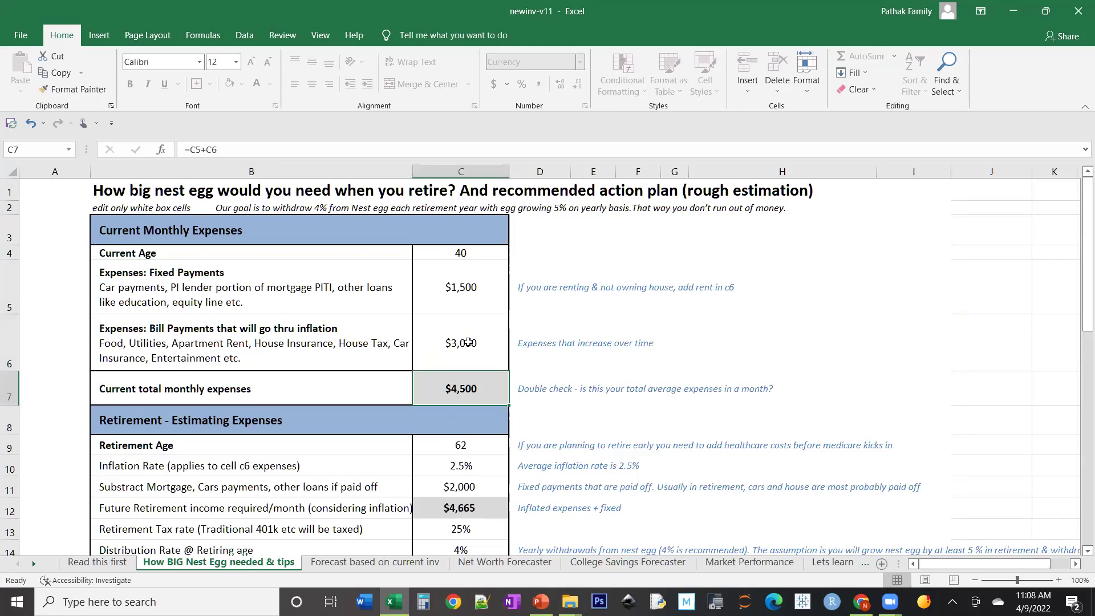
{"action": "left_click", "coordinate": [470, 250]}
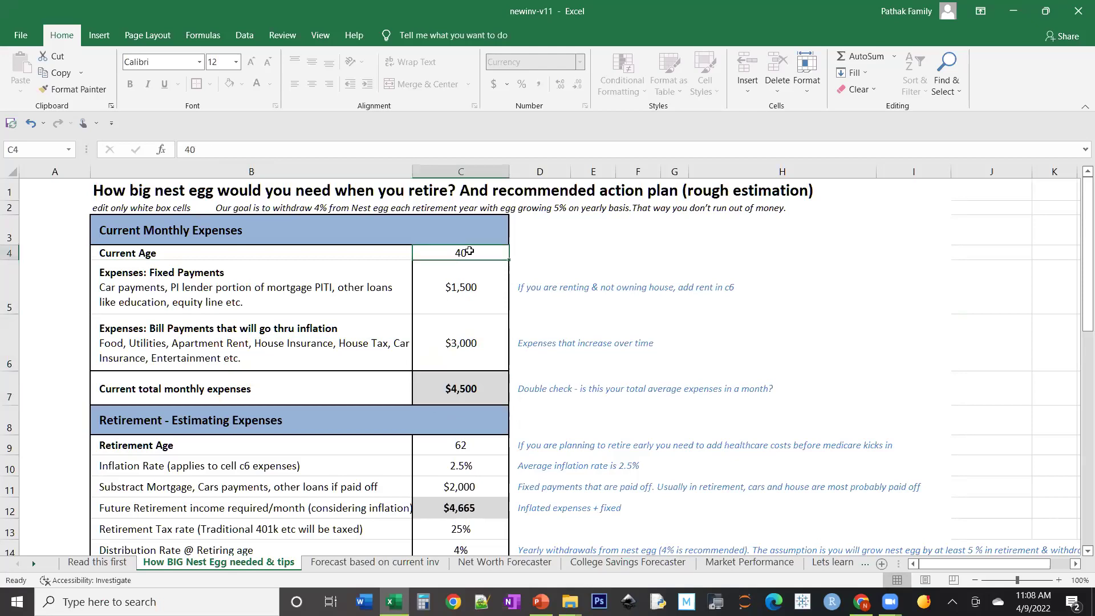
{"action": "left_click", "coordinate": [455, 401]}
{"action": "left_click", "coordinate": [468, 449]}
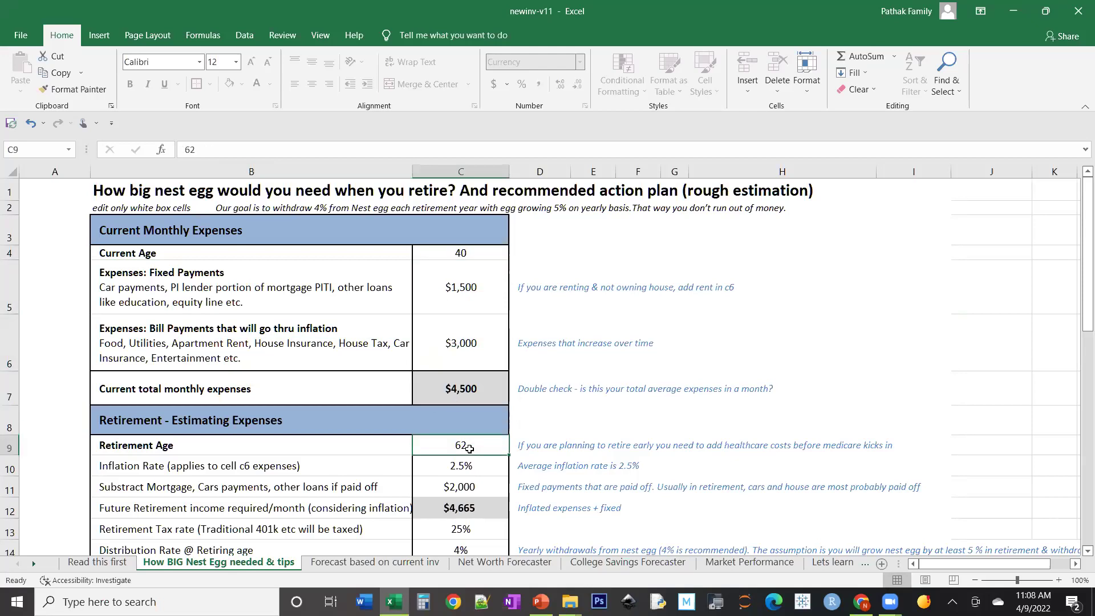
Step: Set the mortgage, car payments and other loans subtracted at retirement to $0, and check the inflation rate
{"action": "left_click_drag", "start_coordinate": [1078, 309], "coordinate": [1079, 315]}
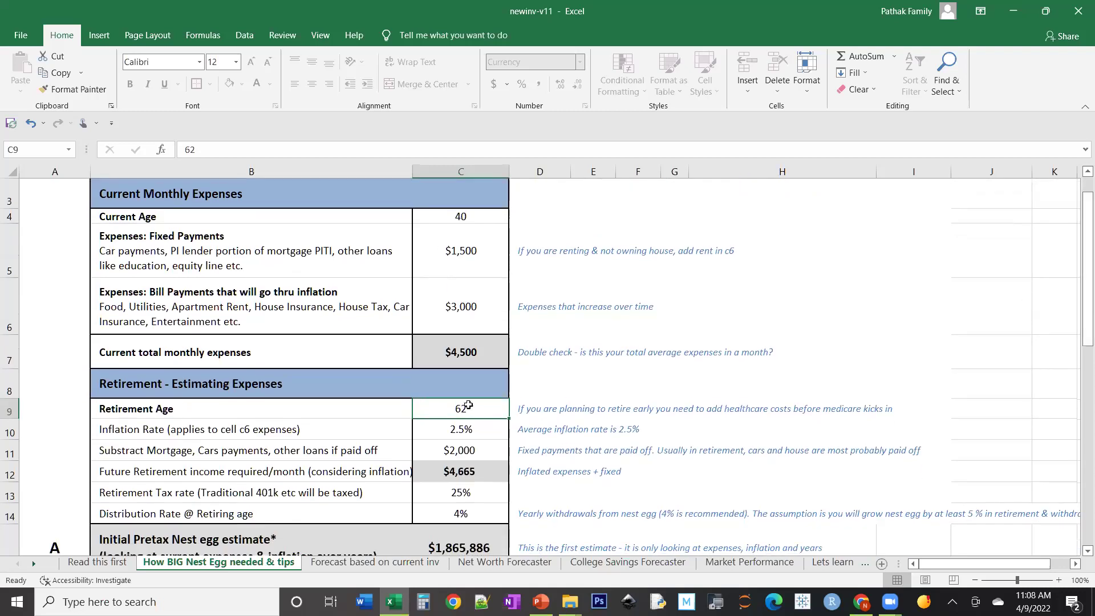
{"action": "left_click", "coordinate": [469, 430]}
{"action": "left_click", "coordinate": [470, 451]}
{"action": "type", "text": "0"}
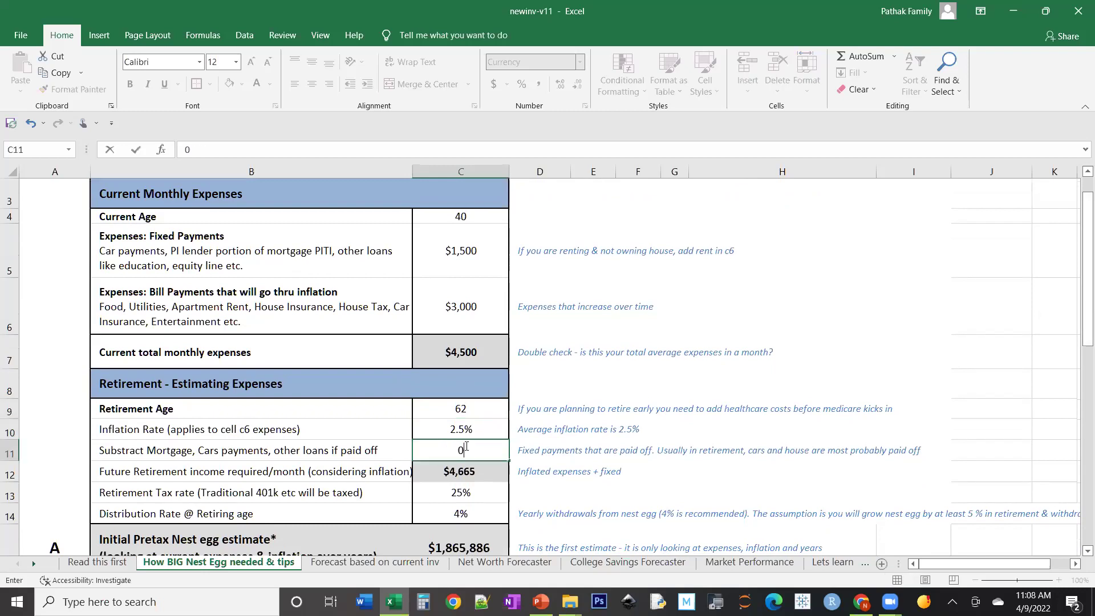
{"action": "left_click", "coordinate": [472, 429]}
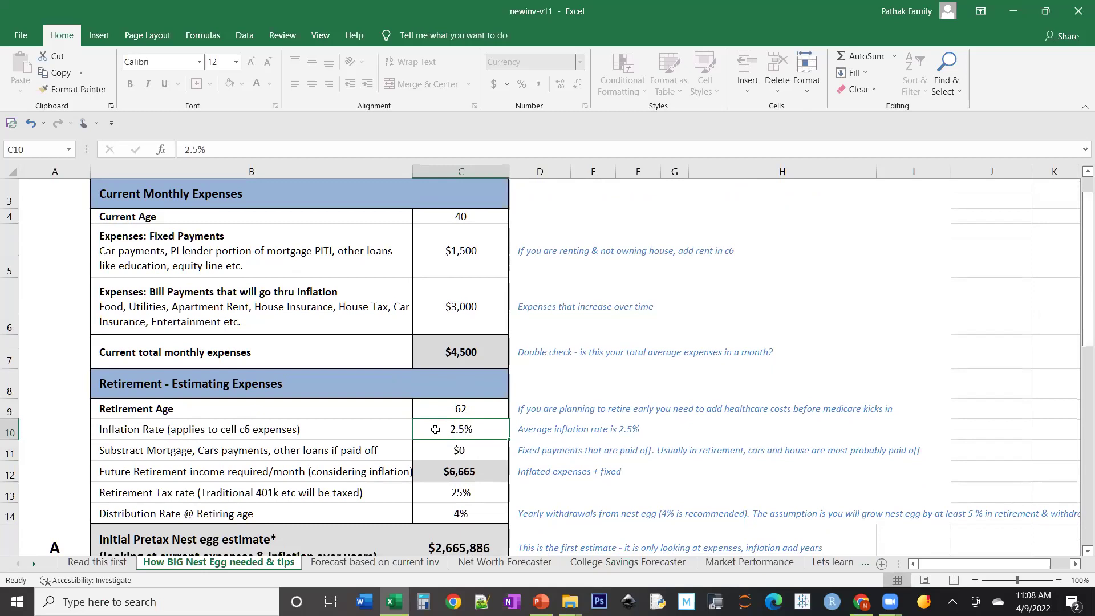
Step: Examine how bill payments, inflation rate and subtracted loans turn the current total monthly expenses into the future retirement income required per month
{"action": "left_click", "coordinate": [199, 296]}
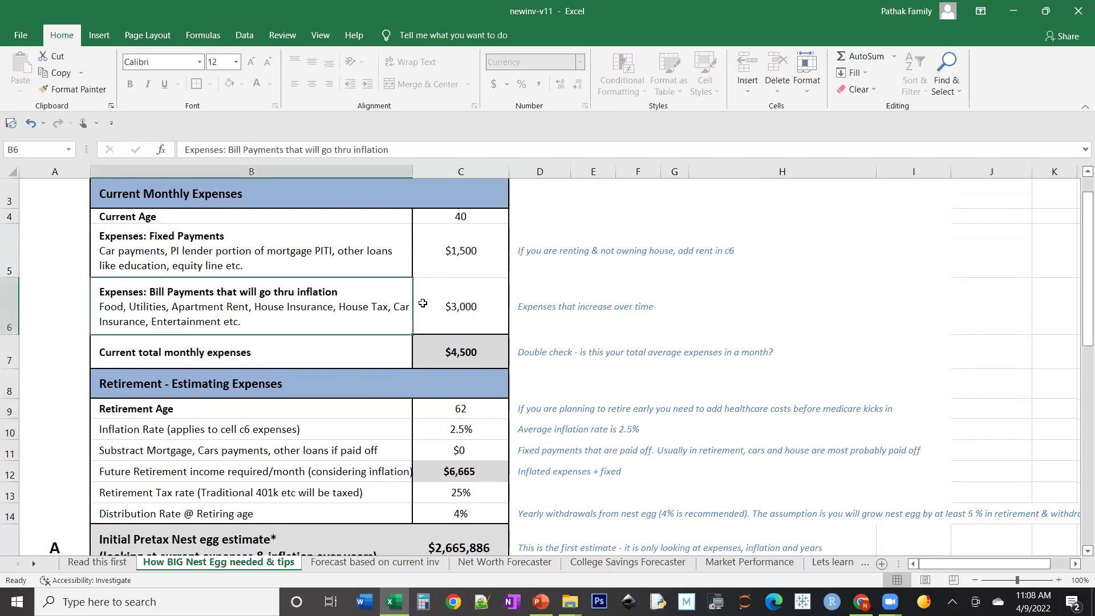
{"action": "left_click", "coordinate": [423, 303], "text": "shift"}
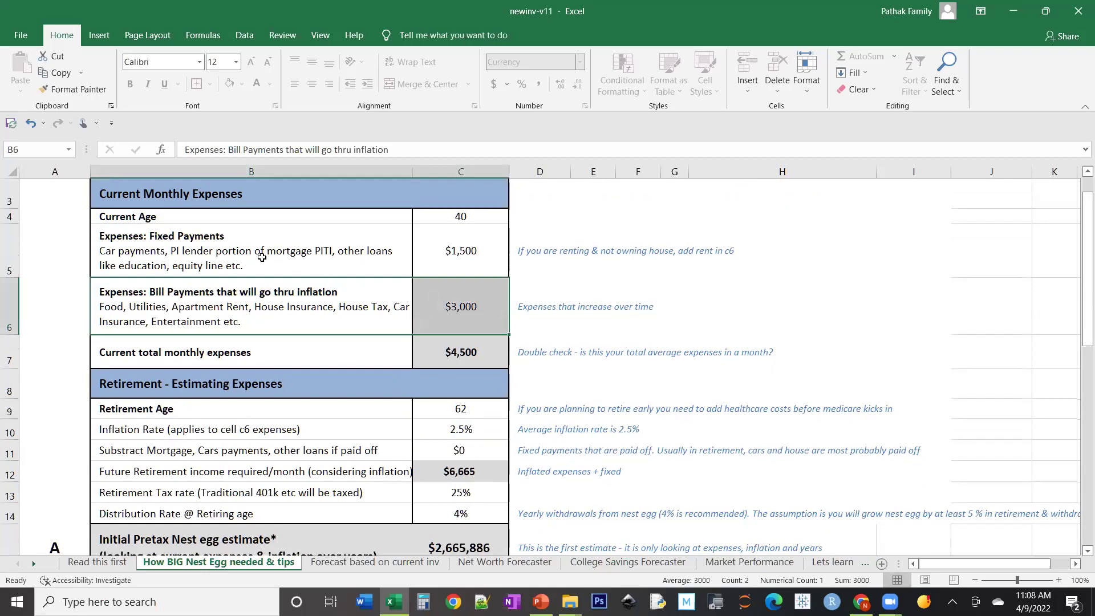
{"action": "left_click", "coordinate": [225, 304]}
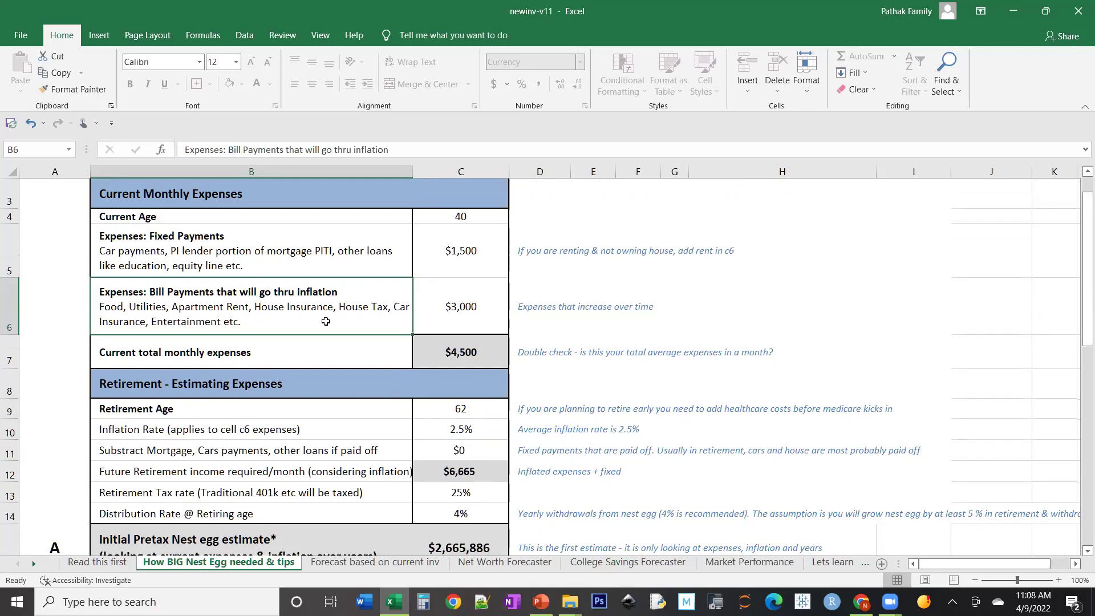
{"action": "left_click", "coordinate": [467, 434]}
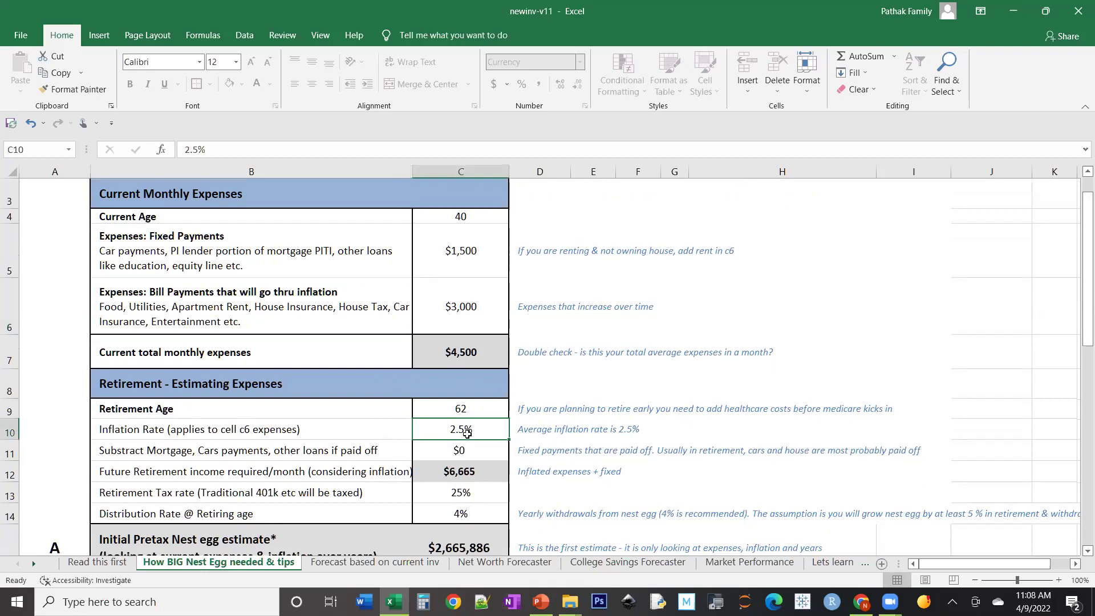
{"action": "left_click", "coordinate": [481, 352]}
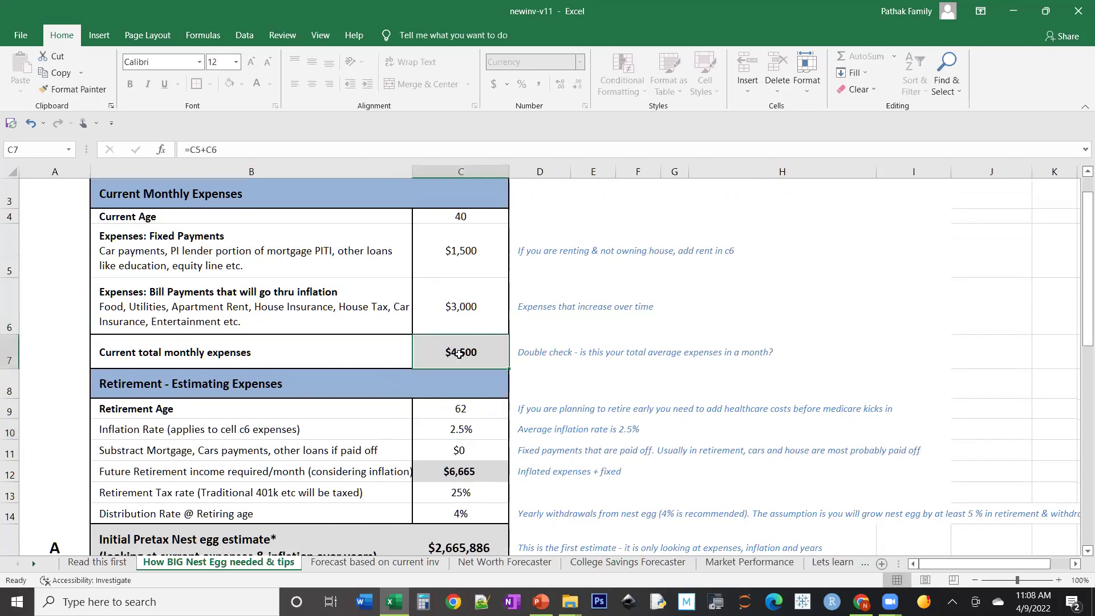
{"action": "left_click", "coordinate": [460, 475]}
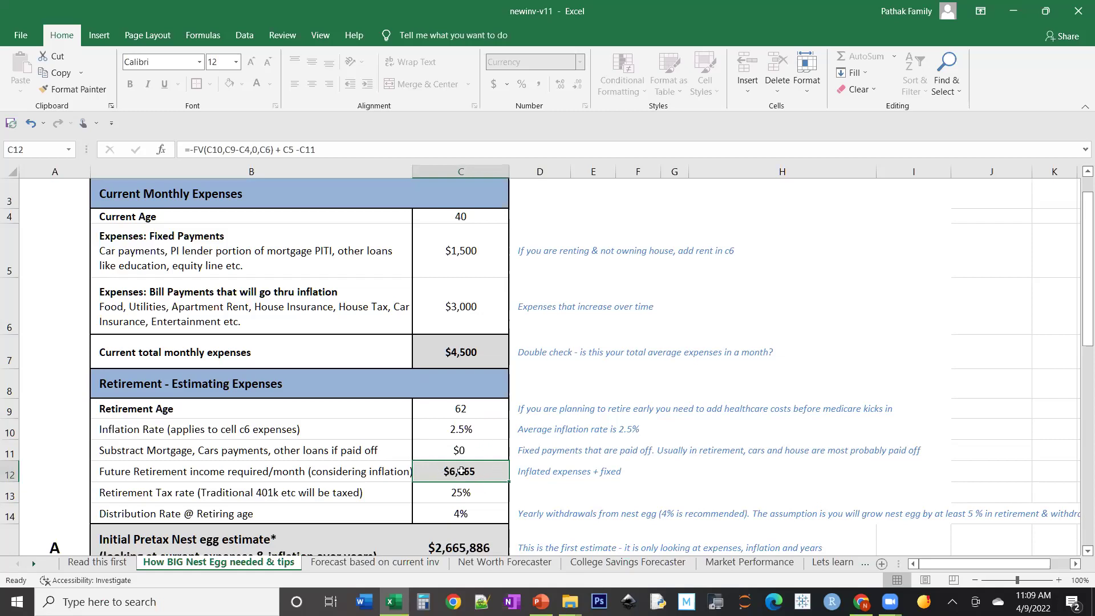
{"action": "left_click", "coordinate": [474, 355]}
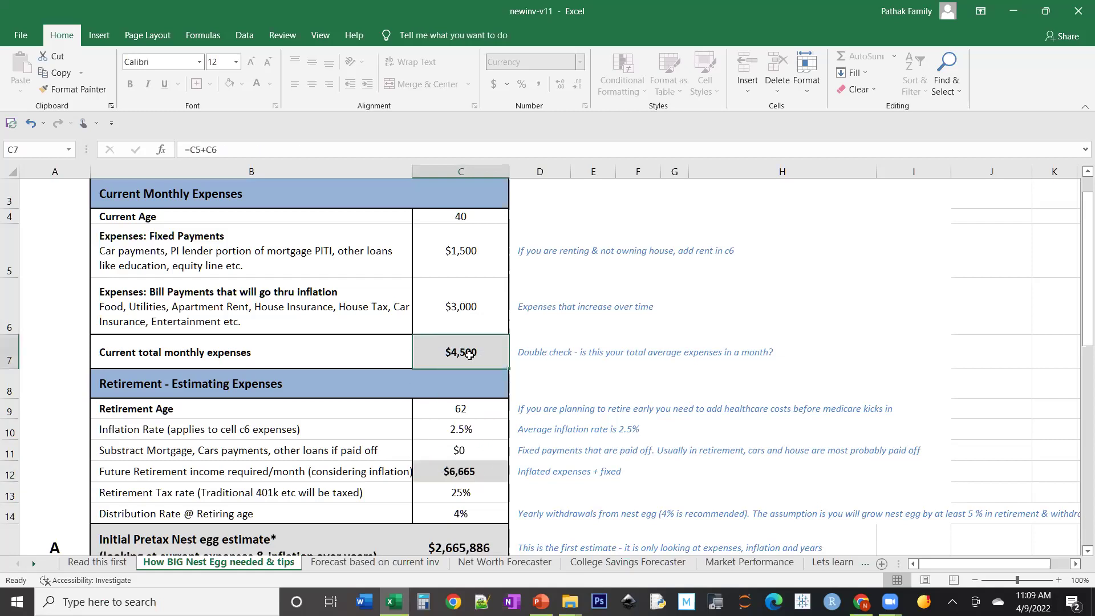
{"action": "left_click", "coordinate": [466, 472]}
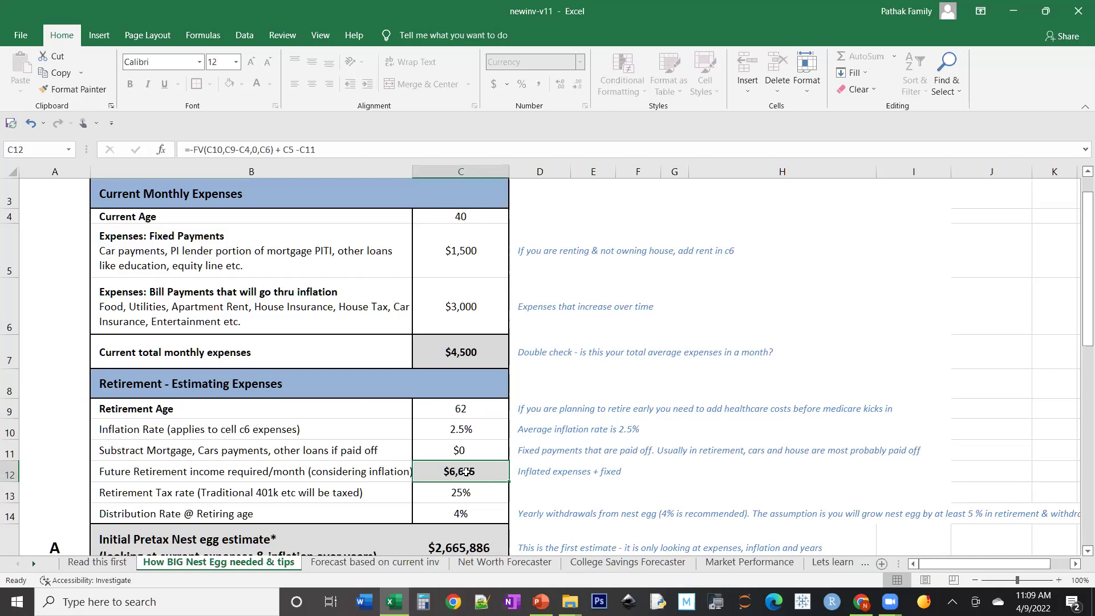
{"action": "left_click", "coordinate": [475, 351]}
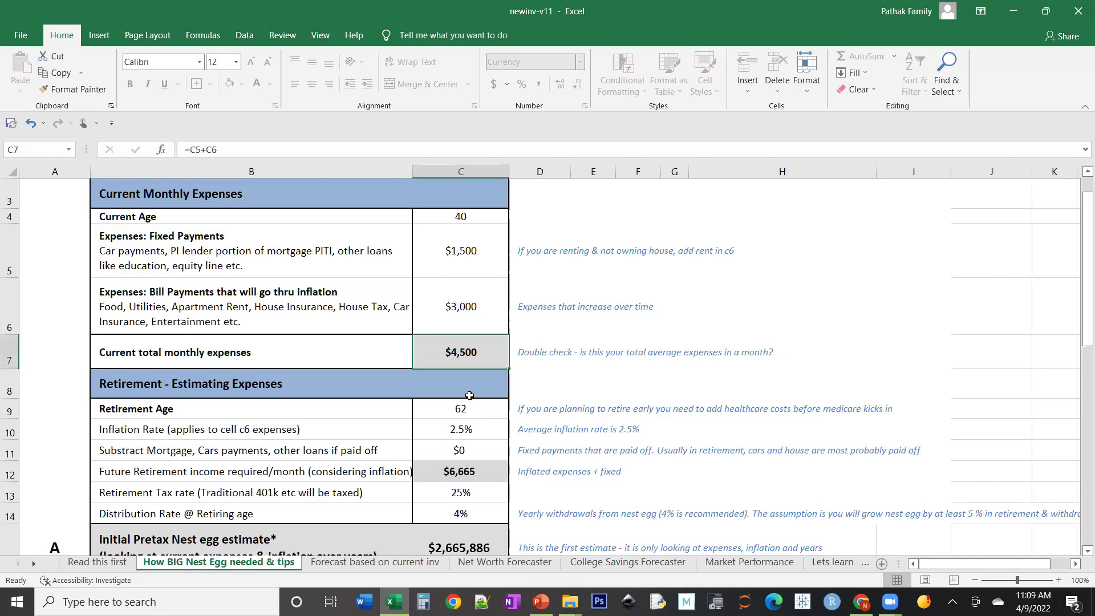
{"action": "left_click", "coordinate": [474, 443]}
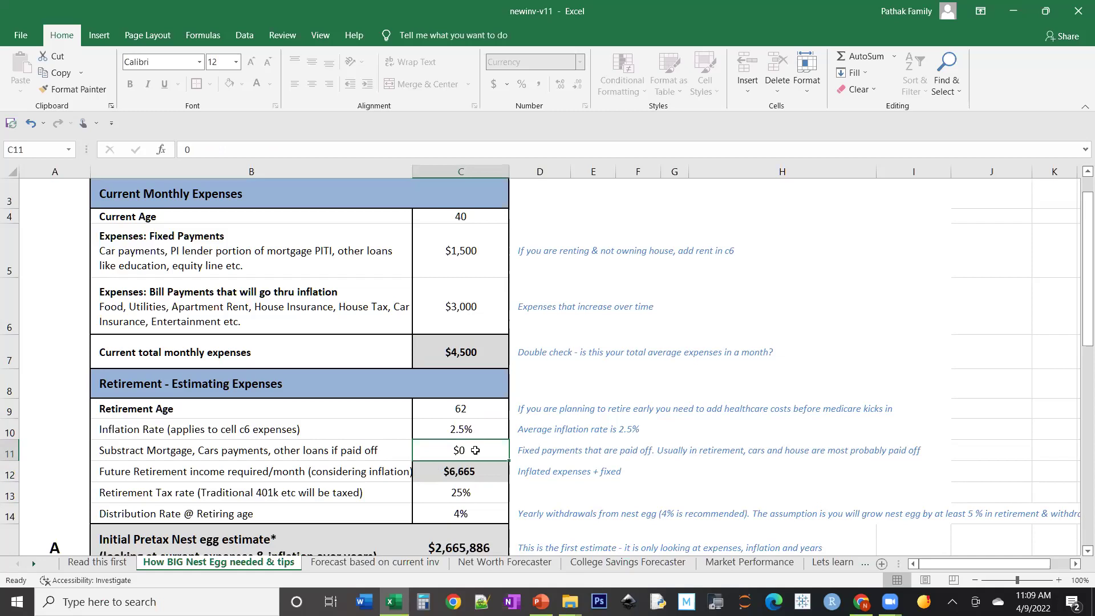
Step: Set the mortgage, car payments and other loans subtracted at retirement to $1,500, and check the future retirement income required per month
{"action": "type", "text": "1500"}
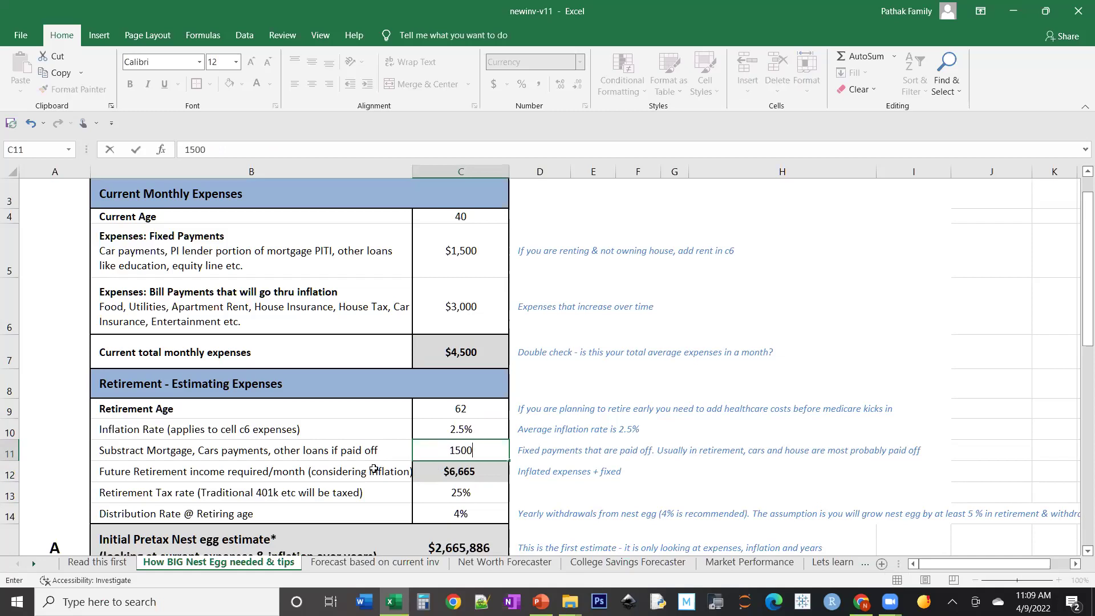
{"action": "left_click", "coordinate": [374, 468]}
{"action": "left_click", "coordinate": [450, 477]}
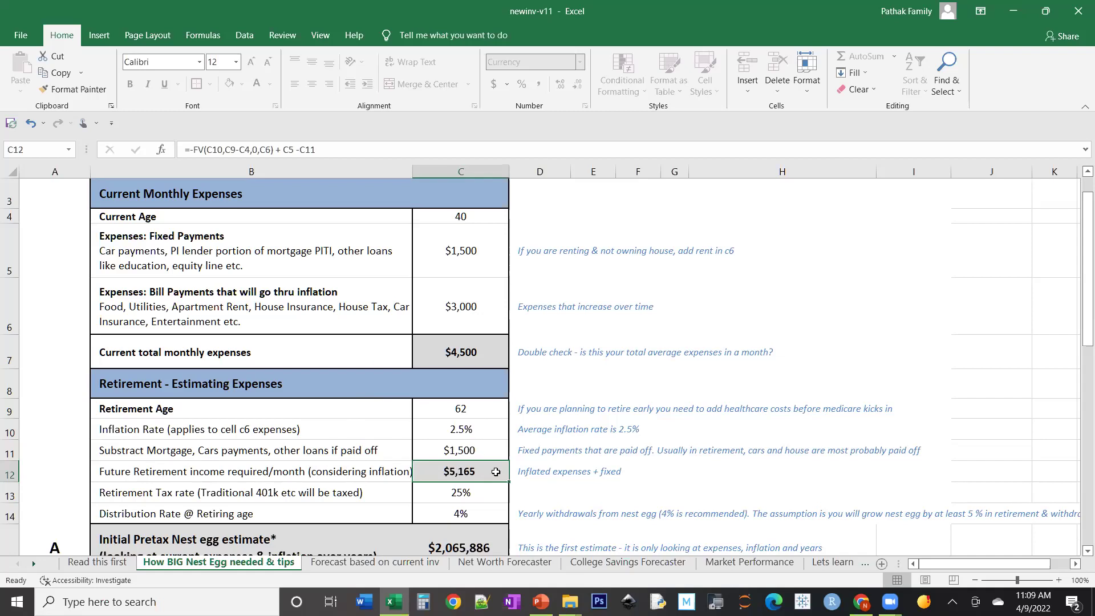
Step: Examine how the retirement tax rate, distribution rate and required monthly income lead to the initial pretax nest egg estimate
{"action": "key", "text": "Down"}
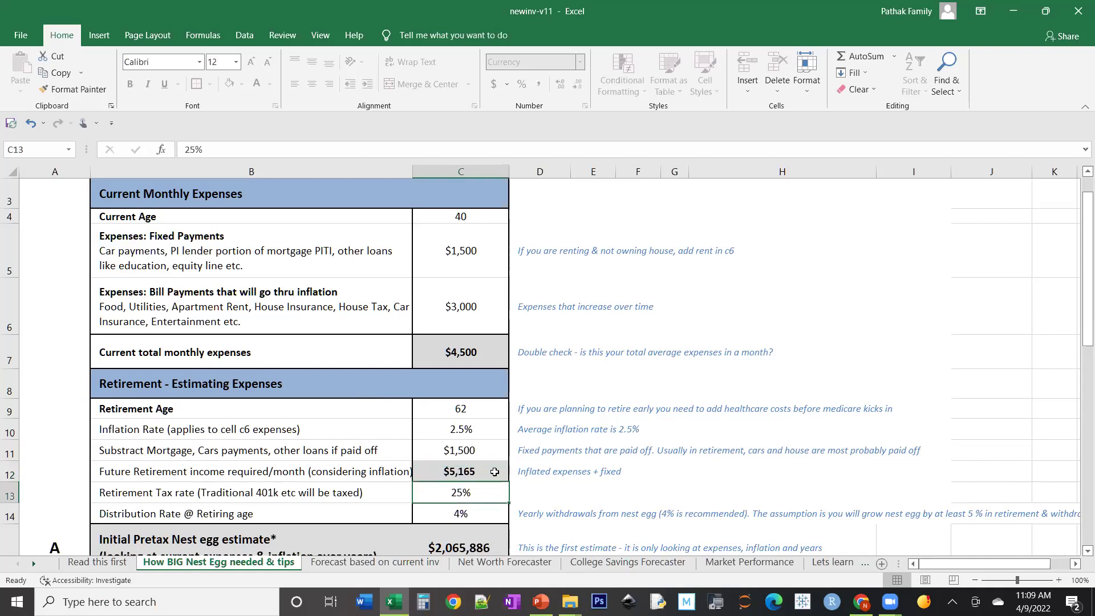
{"action": "key", "text": "Down"}
{"action": "key", "text": "Down"}
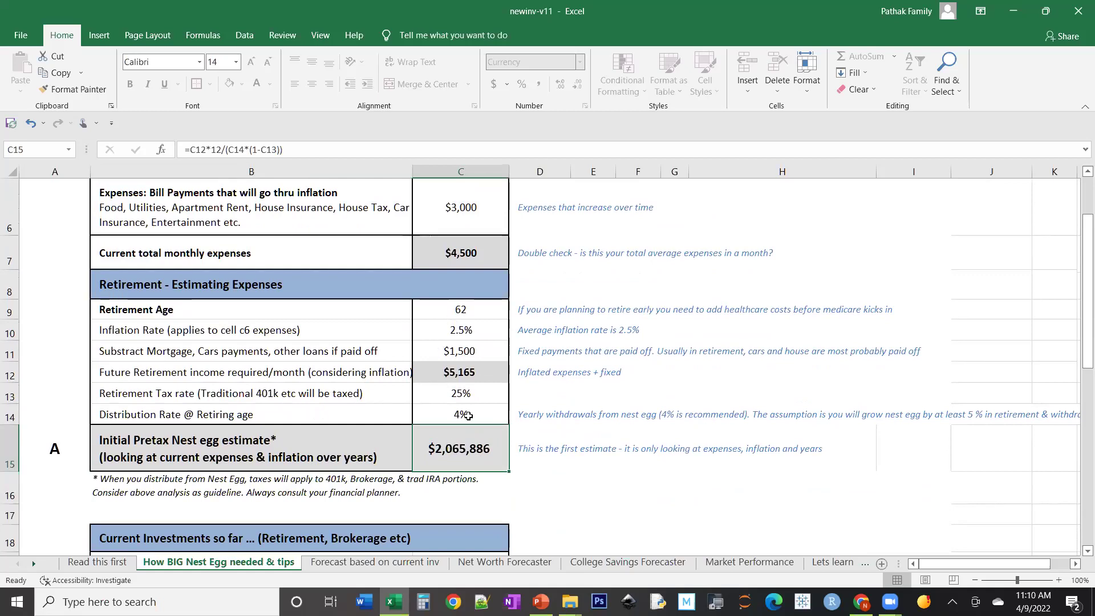
{"action": "key", "text": "Up"}
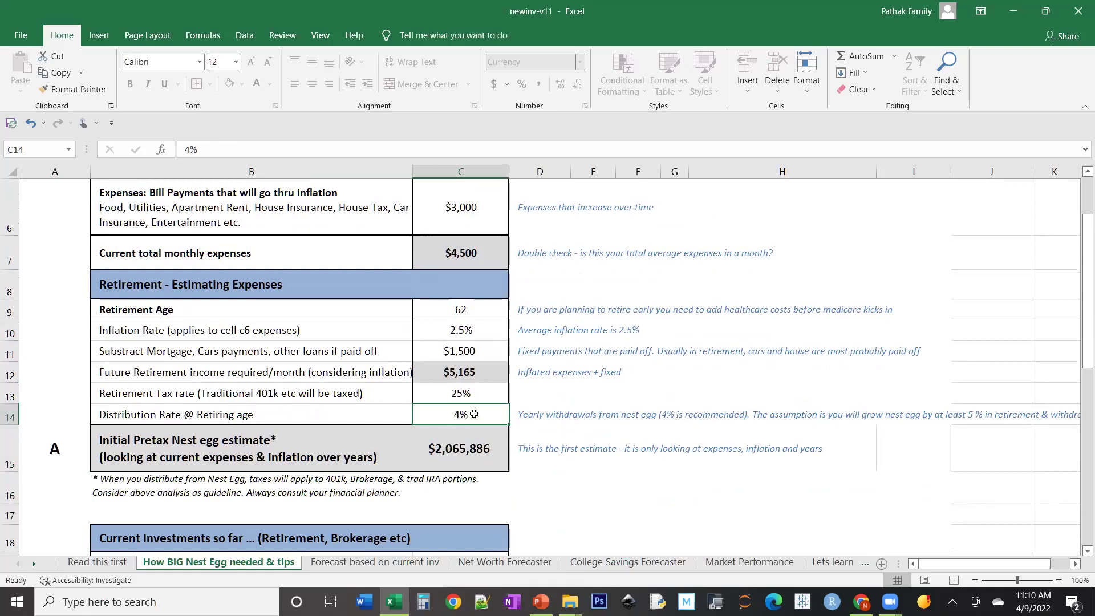
{"action": "left_click", "coordinate": [468, 393]}
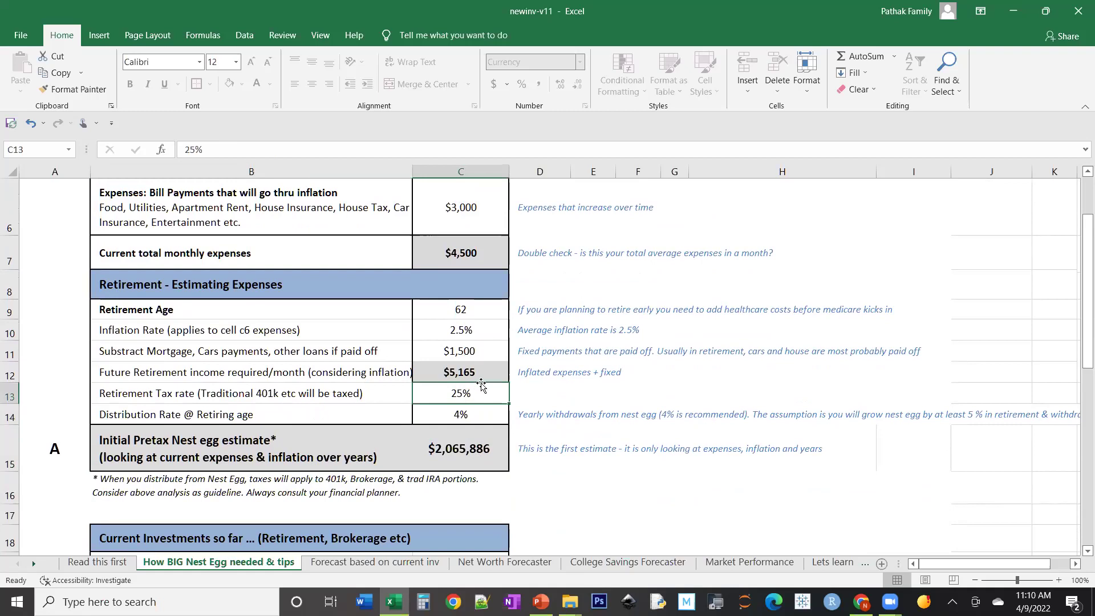
{"action": "left_click", "coordinate": [483, 374]}
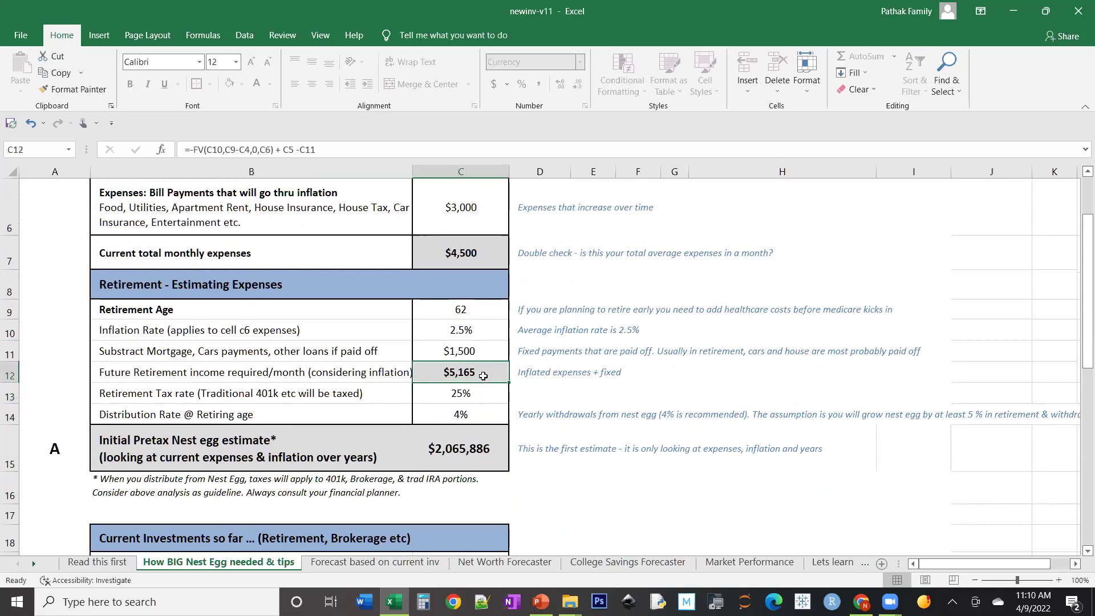
{"action": "left_click", "coordinate": [461, 450]}
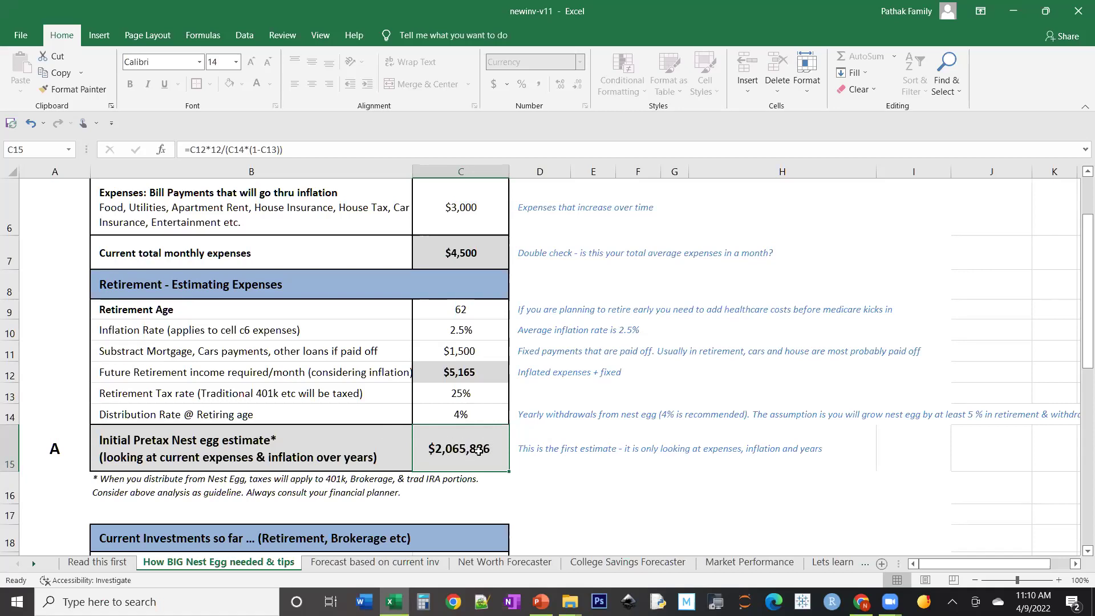
{"action": "left_click", "coordinate": [456, 259]}
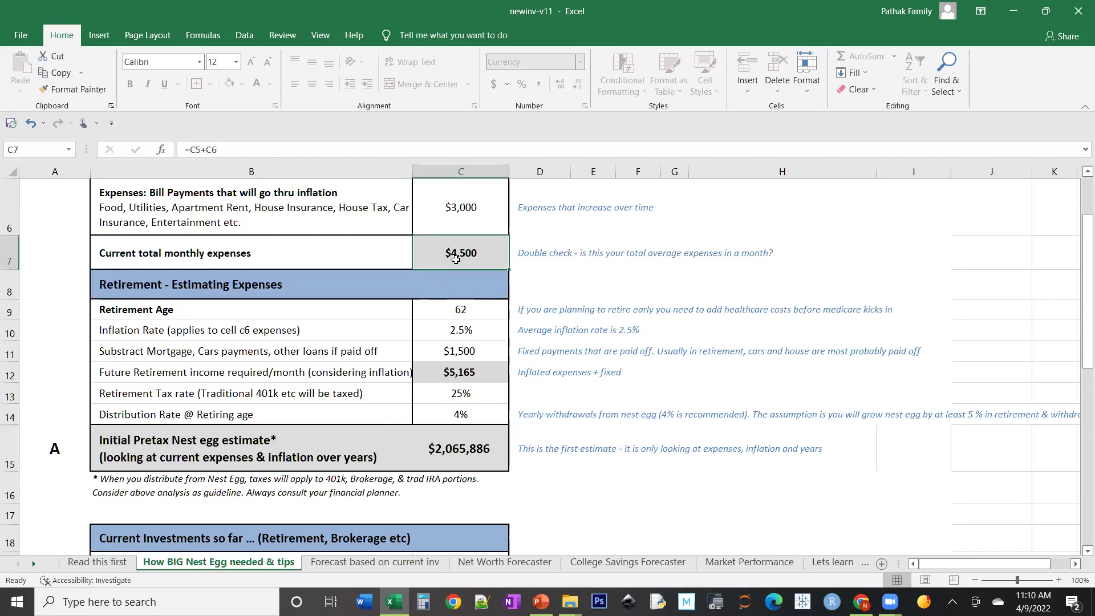
{"action": "left_click", "coordinate": [477, 461]}
Step: Review the total invested so far, expected yearly ROI and investment growth at age 62, comparing the growth with the initial nest egg estimate
{"action": "key", "text": "Down"}
{"action": "key", "text": "Down"}
{"action": "key", "text": "Down"}
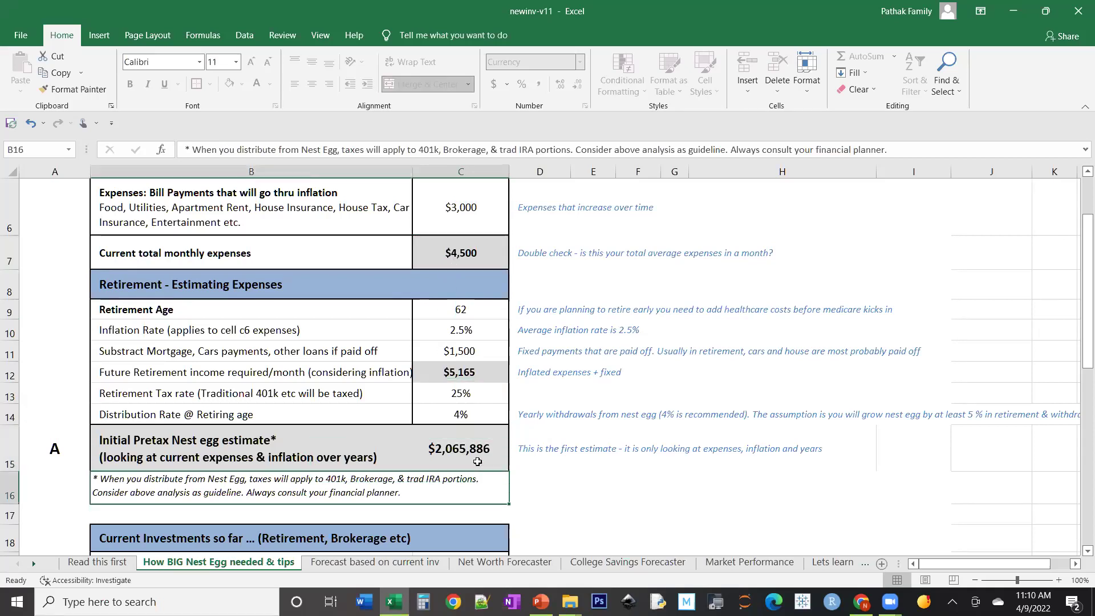
{"action": "key", "text": "Down"}
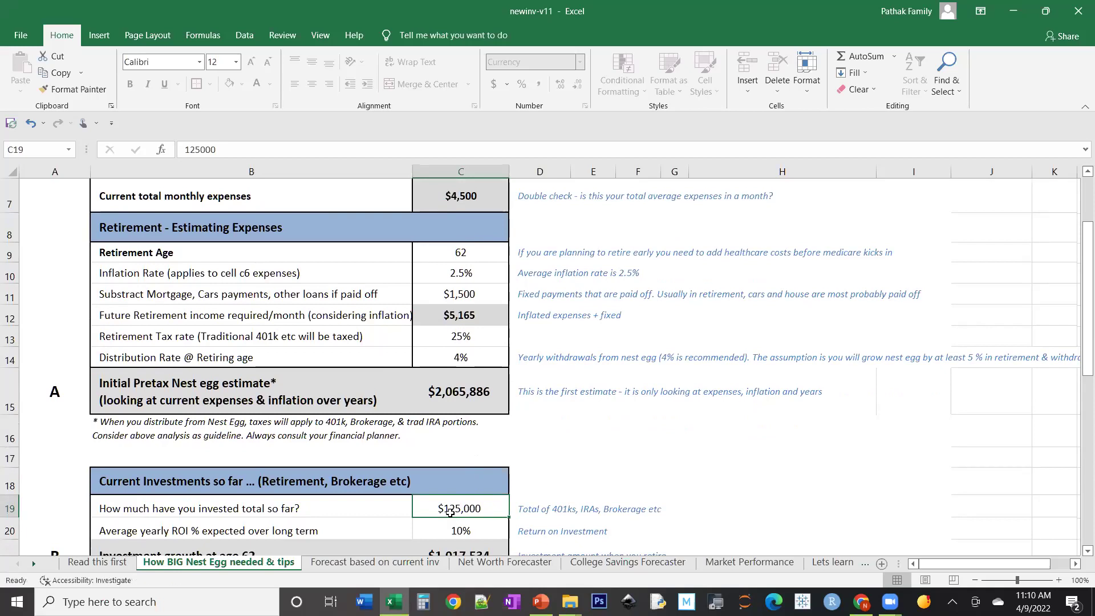
{"action": "key", "text": "Down"}
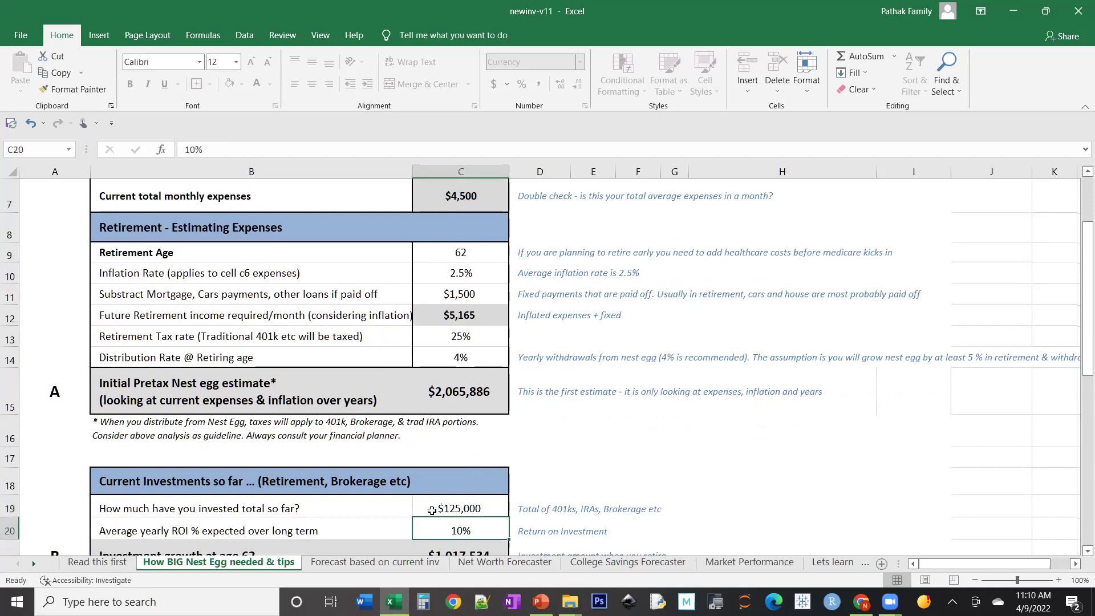
{"action": "key", "text": "Down"}
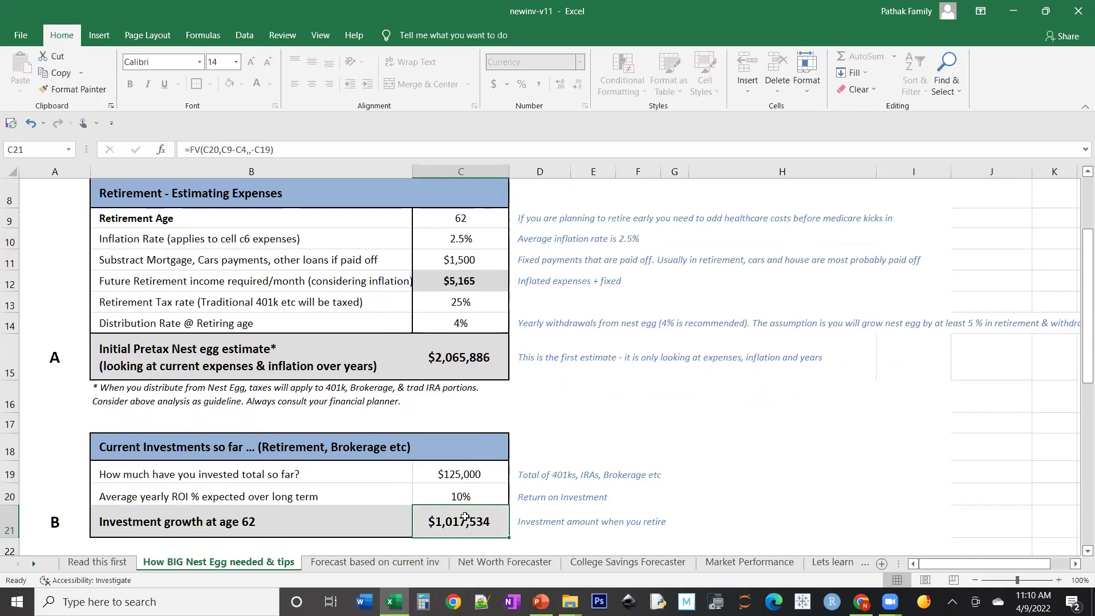
{"action": "left_click", "coordinate": [444, 474]}
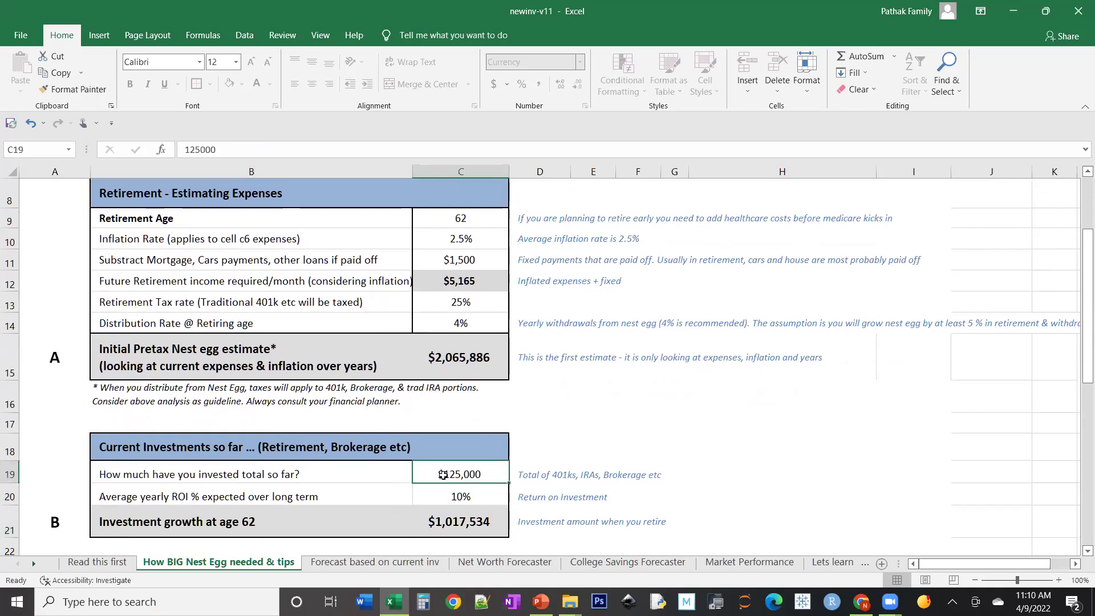
{"action": "left_click", "coordinate": [437, 524]}
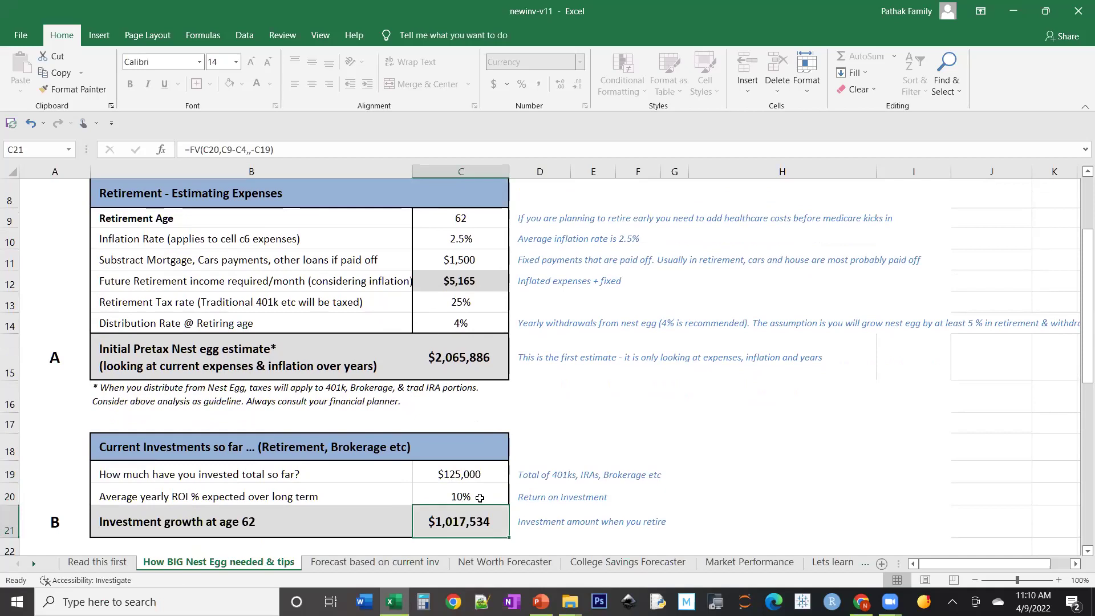
{"action": "left_click", "coordinate": [480, 498]}
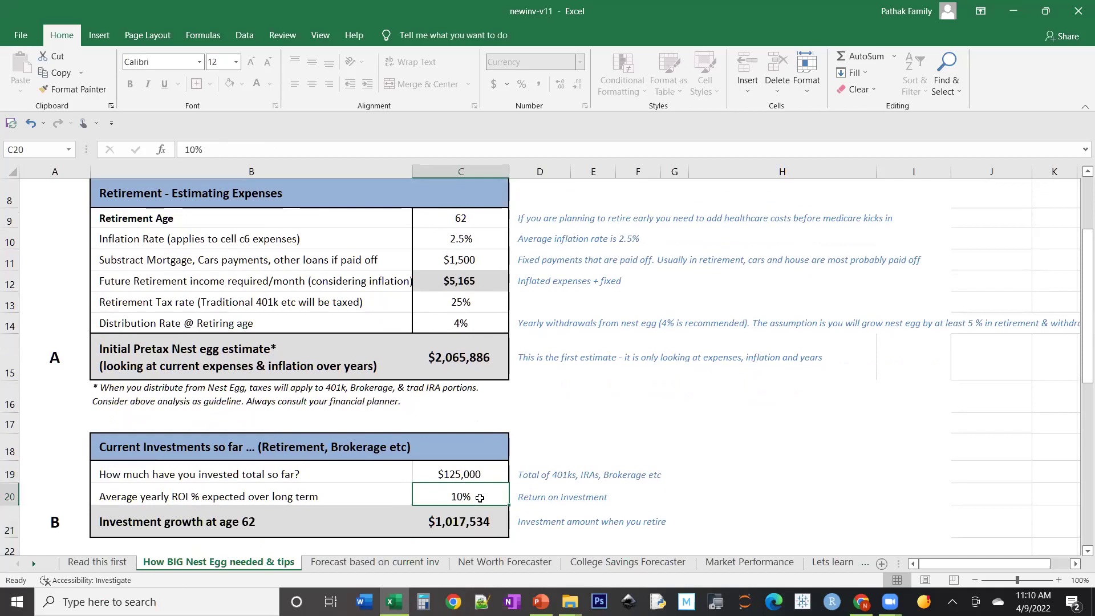
{"action": "left_click", "coordinate": [462, 526]}
{"action": "left_click", "coordinate": [467, 371]}
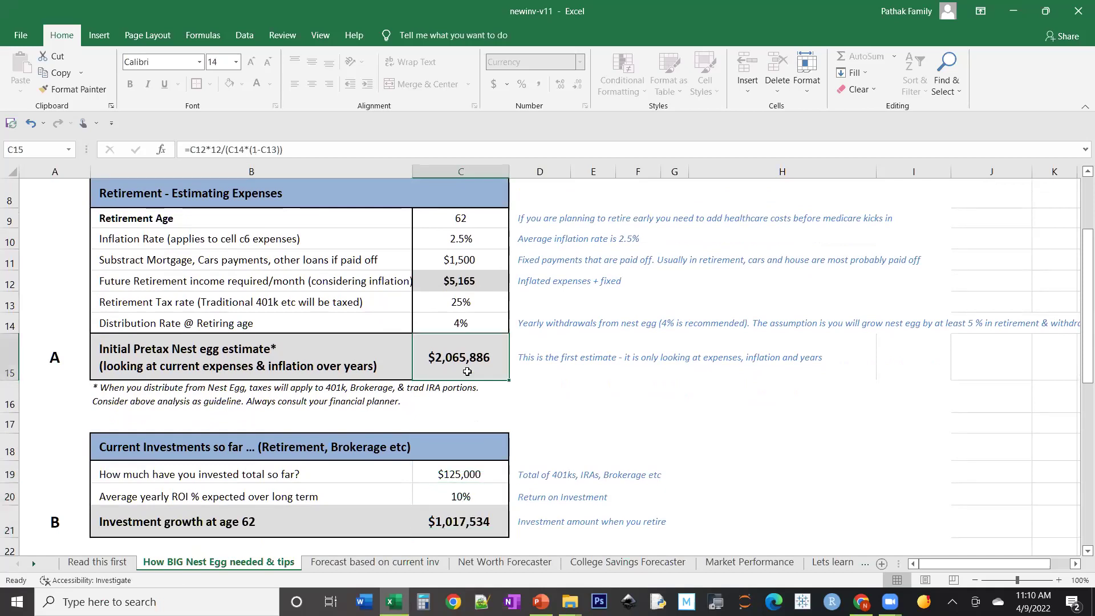
{"action": "left_click", "coordinate": [447, 525]}
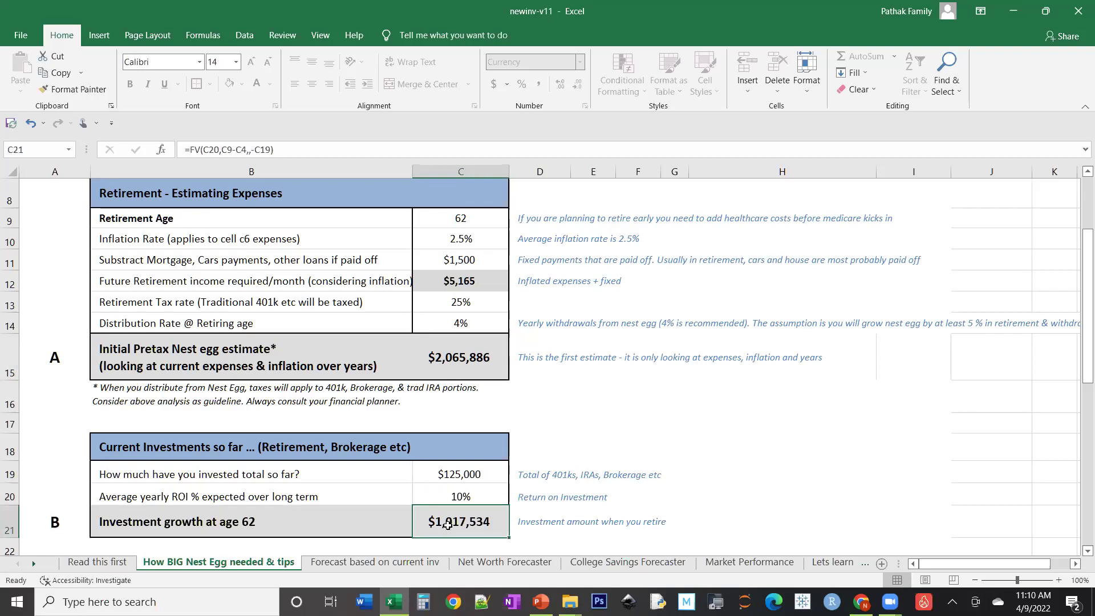
Step: Examine the nest egg gap calculation, the adjusted nest egg required and the monthly investments required until age 62
{"action": "key", "text": "Down"}
{"action": "key", "text": "Down"}
{"action": "key", "text": "Down"}
{"action": "key", "text": "Down"}
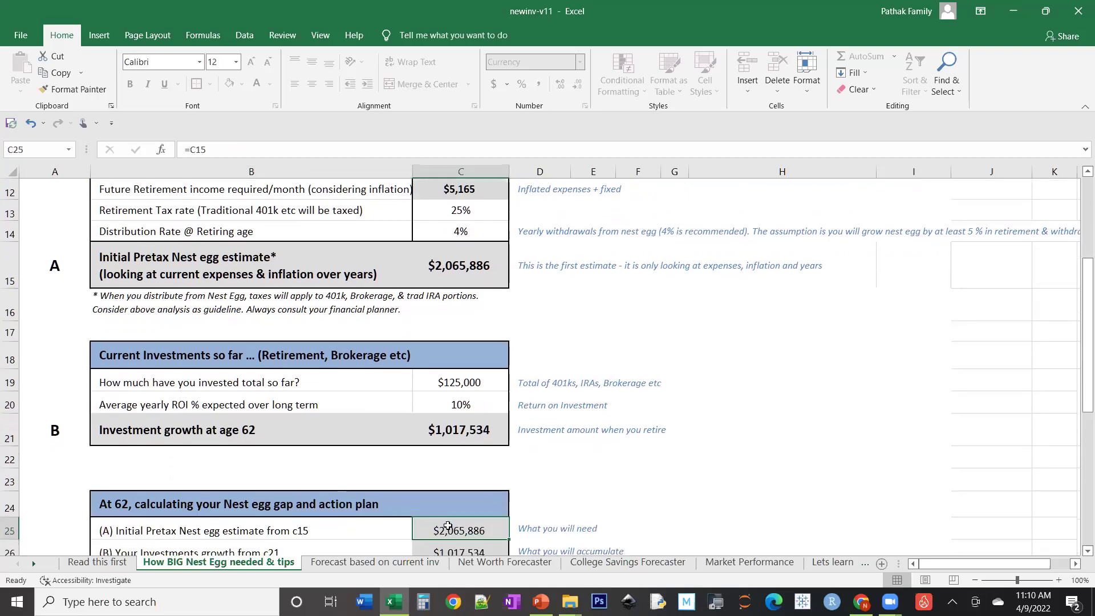
{"action": "key", "text": "Down"}
{"action": "key", "text": "Down"}
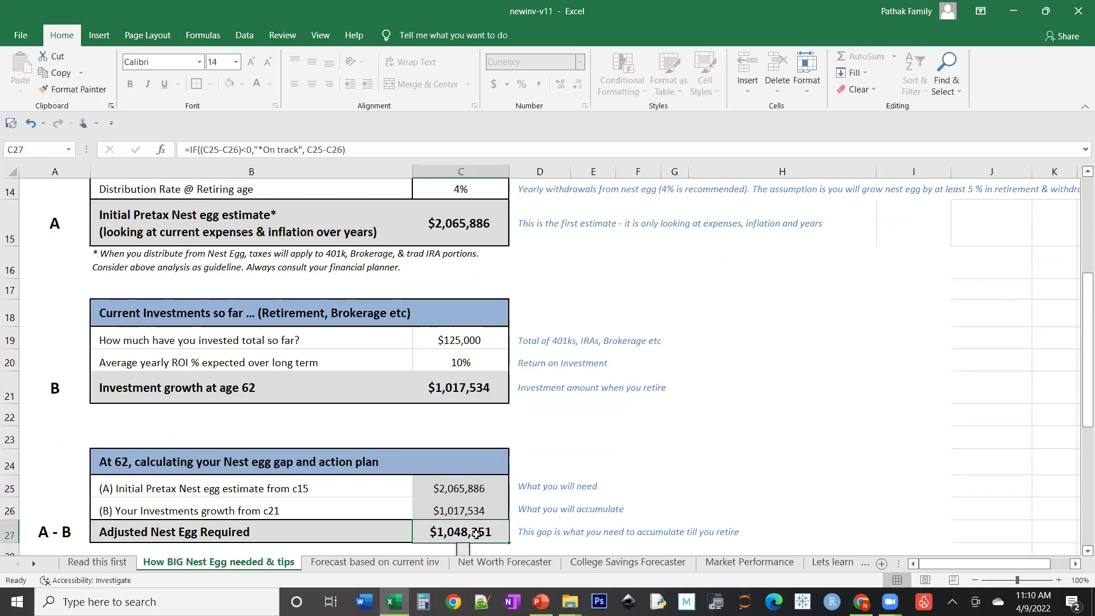
{"action": "key", "text": "Down"}
{"action": "key", "text": "Down"}
{"action": "key", "text": "Down"}
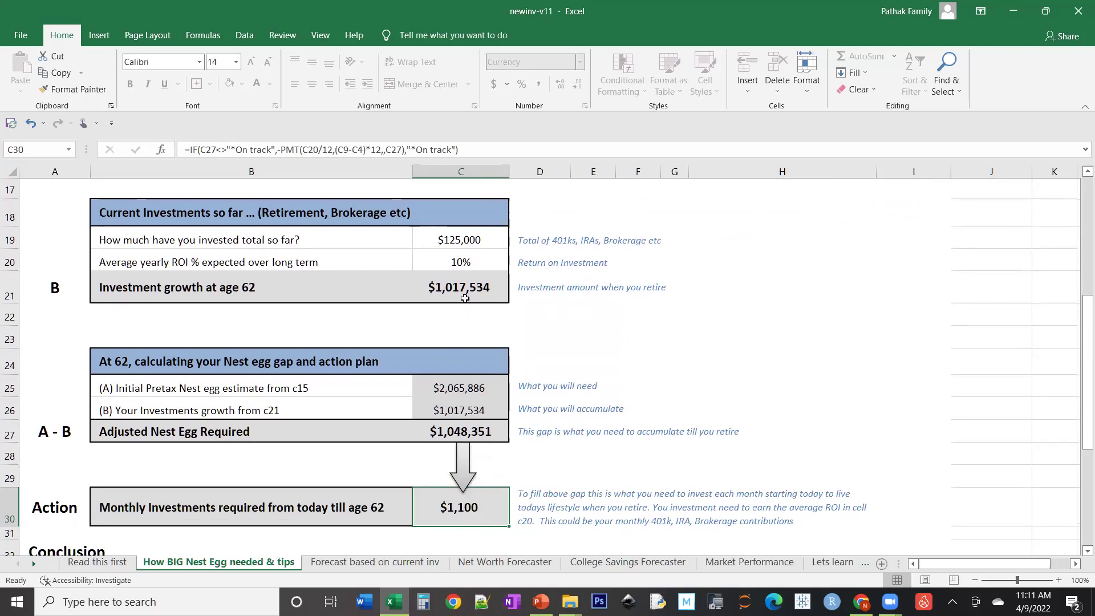
{"action": "left_click", "coordinate": [477, 250]}
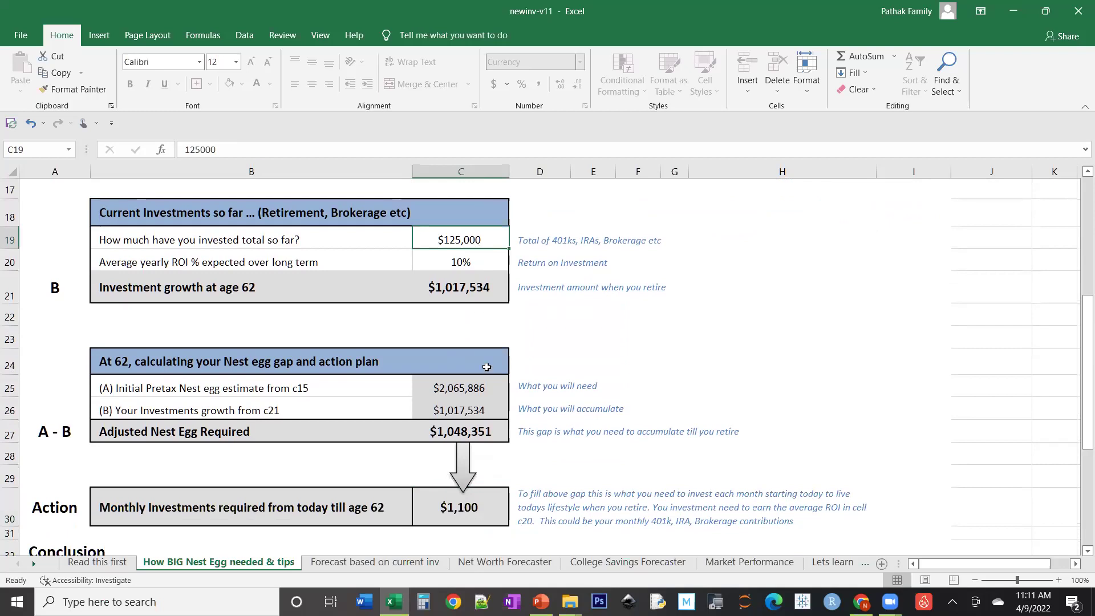
{"action": "left_click", "coordinate": [482, 507]}
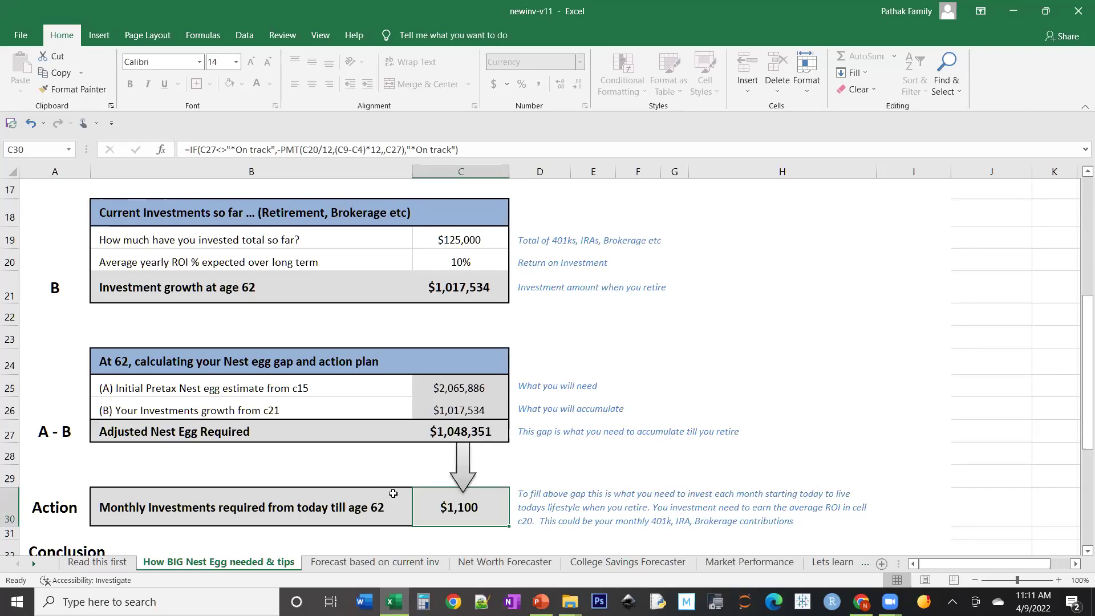
Step: Go back up to the start of the nest egg sheet and view the Forecast based on current inv sheet
{"action": "key", "text": "Down"}
{"action": "key", "text": "Down"}
{"action": "key", "text": "Down"}
{"action": "key", "text": "Up"}
{"action": "key", "text": "Up"}
{"action": "key", "text": "Up"}
{"action": "key", "text": "Up"}
{"action": "key", "text": "Up"}
{"action": "key", "text": "Up"}
{"action": "key", "text": "Up"}
{"action": "key", "text": "Up"}
{"action": "key", "text": "Up"}
{"action": "key", "text": "Up"}
{"action": "key", "text": "Up"}
{"action": "key", "text": "Up"}
{"action": "key", "text": "Up"}
{"action": "key", "text": "Up"}
{"action": "key", "text": "Up"}
{"action": "key", "text": "Up"}
{"action": "key", "text": "Up"}
{"action": "key", "text": "Up"}
{"action": "key", "text": "Up"}
{"action": "key", "text": "Up"}
{"action": "key", "text": "Up"}
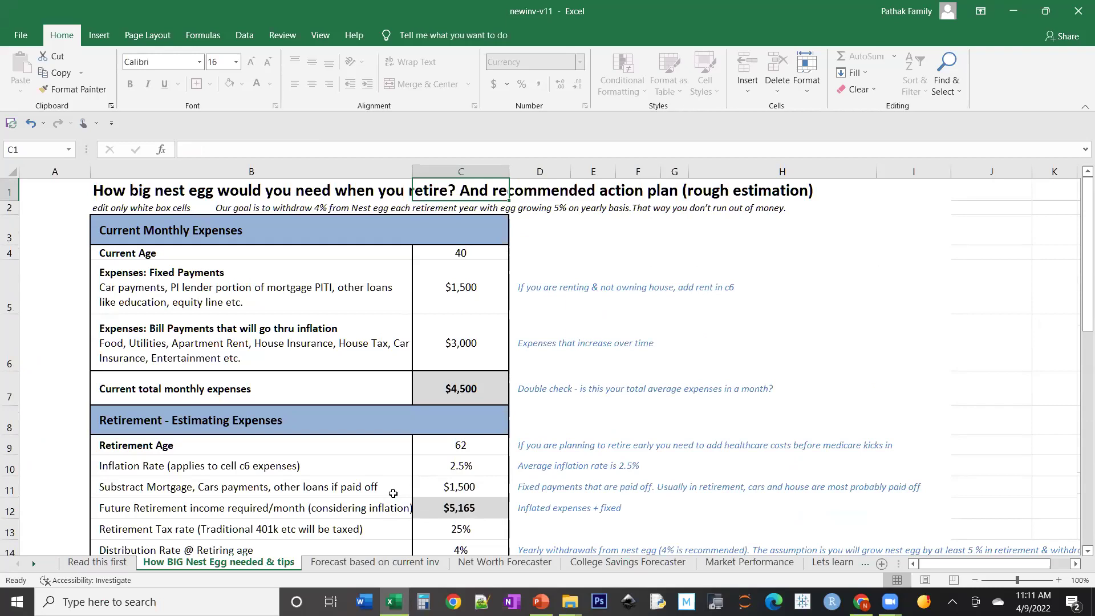
{"action": "left_click", "coordinate": [331, 569]}
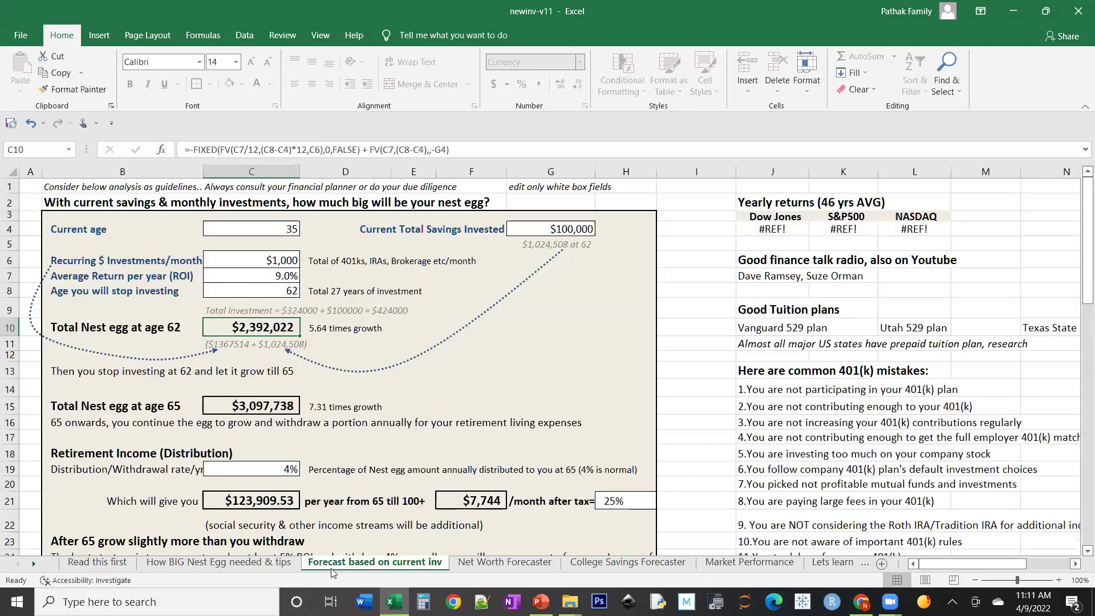
Step: Return to the How BIG Nest Egg needed & tips sheet and set the current age to 50
{"action": "left_click", "coordinate": [247, 567]}
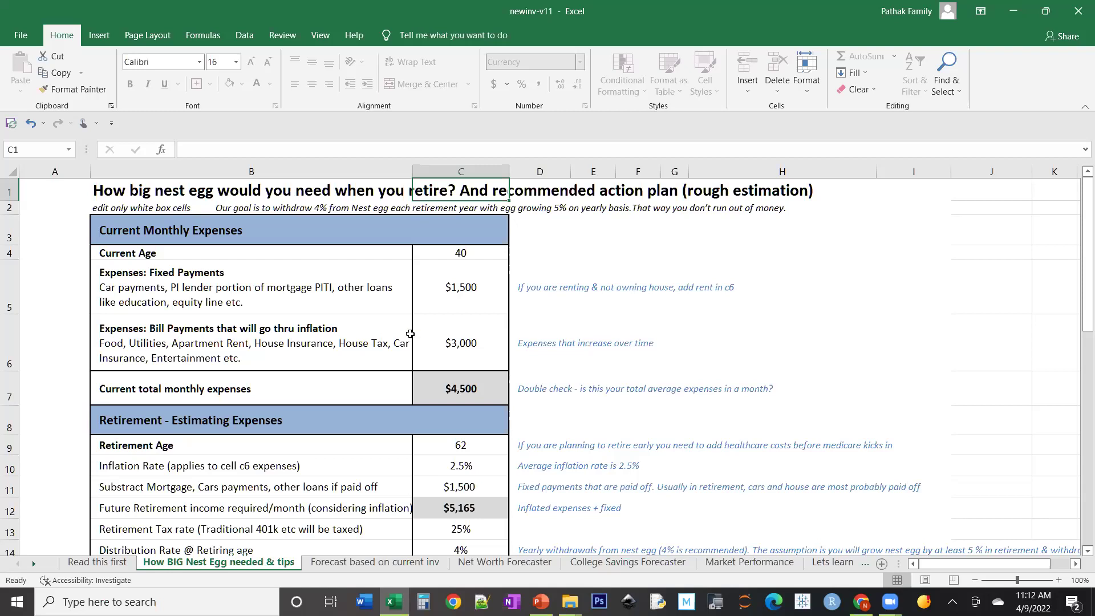
{"action": "double_click", "coordinate": [483, 256]}
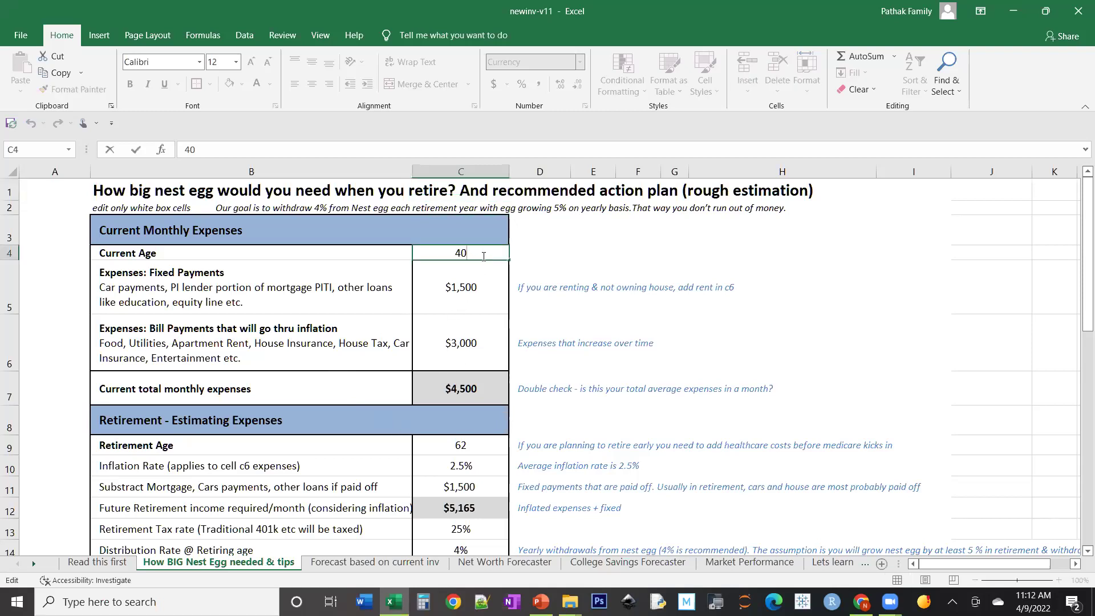
{"action": "key", "text": "BackSpace"}
{"action": "key", "text": "BackSpace"}
{"action": "type", "text": "50"}
{"action": "key", "text": "Return"}
{"action": "key", "text": "Down"}
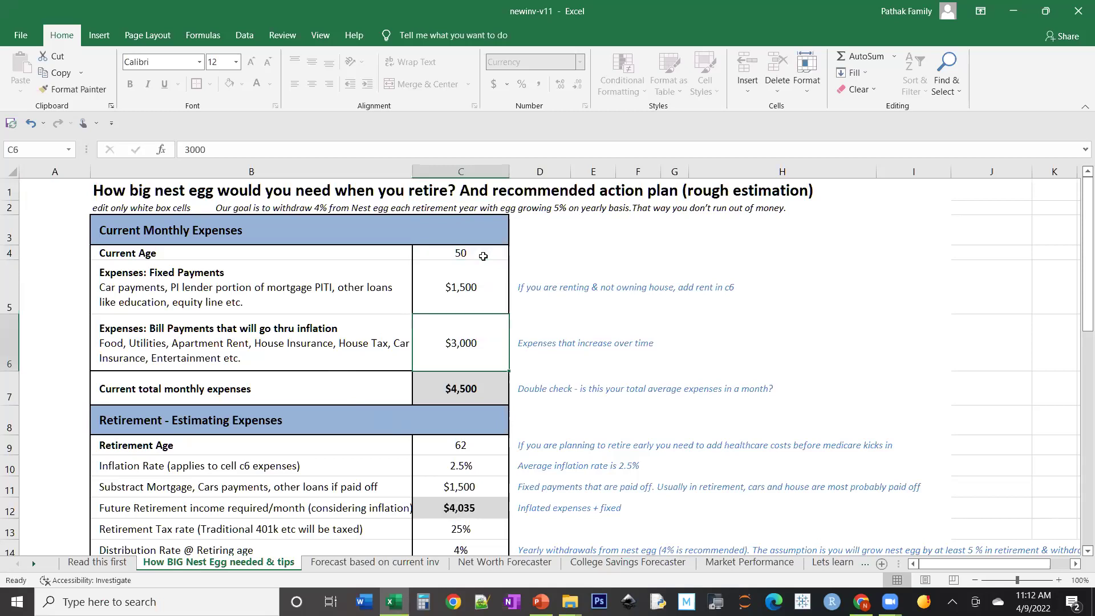
Step: Set the fixed payments expense to $2,500
{"action": "key", "text": "Up"}
{"action": "type", "text": "3"}
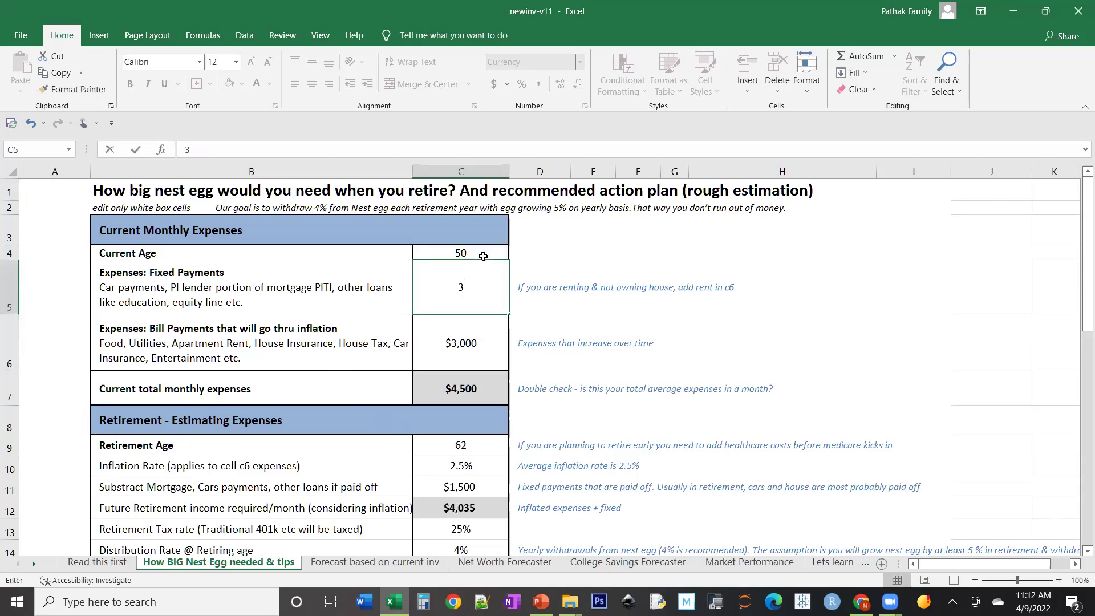
{"action": "type", "text": "500"}
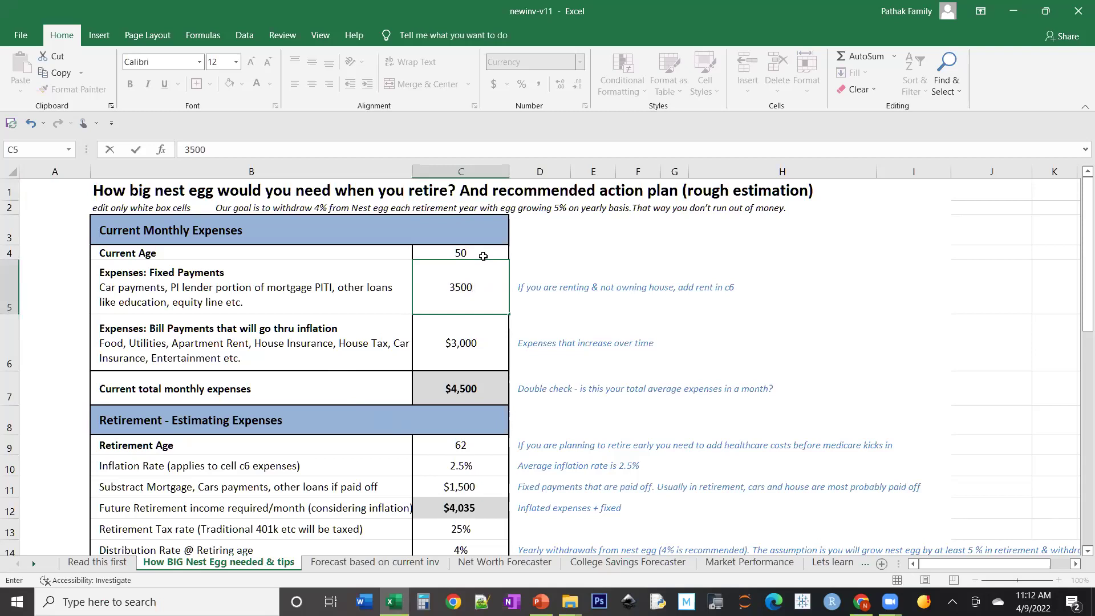
{"action": "key", "text": "BackSpace"}
{"action": "key", "text": "BackSpace"}
{"action": "key", "text": "BackSpace"}
{"action": "key", "text": "BackSpace"}
{"action": "type", "text": "2,500"}
{"action": "key", "text": "Return"}
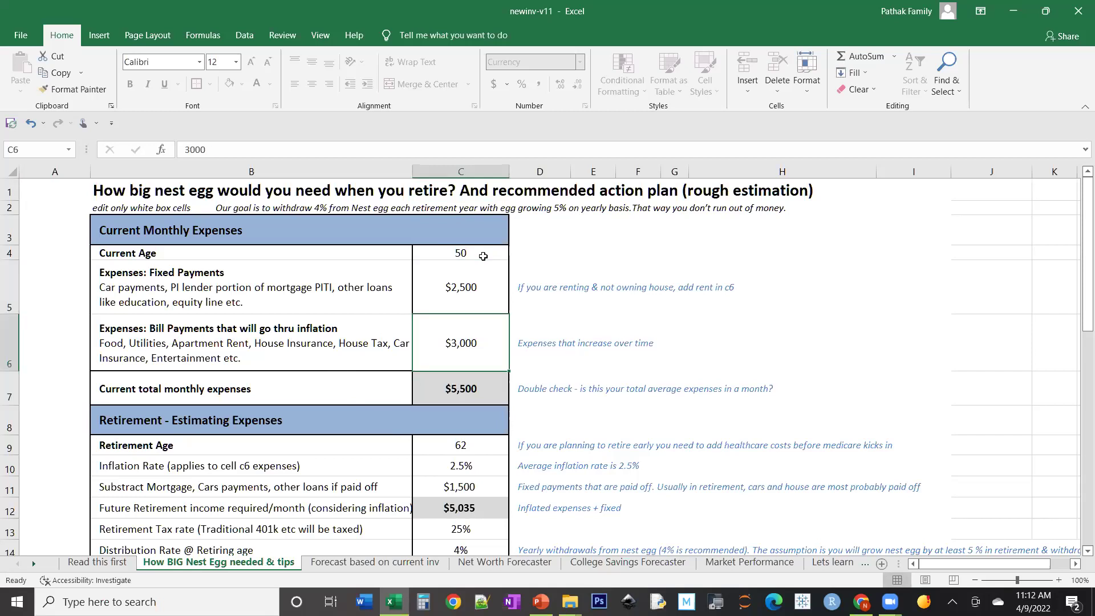
Step: Set the inflation-affected bill payments expense to $4,000
{"action": "type", "text": "4000"}
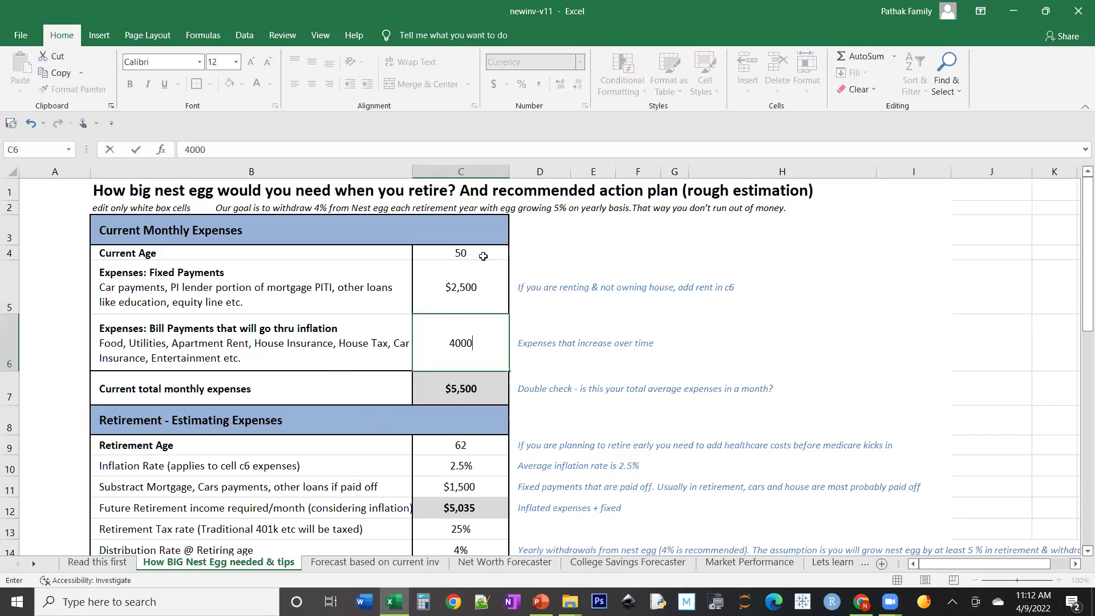
{"action": "key", "text": "Return"}
{"action": "key", "text": "Up"}
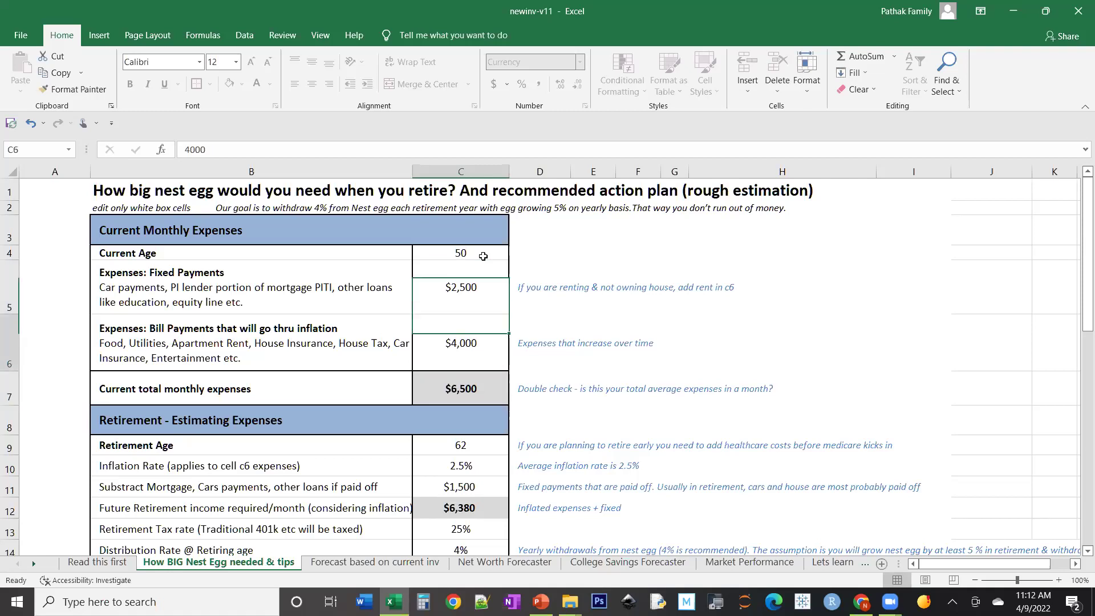
Step: Review the retirement expense estimates for the second scenario, down to the initial pretax nest egg estimate
{"action": "key", "text": "Down"}
{"action": "key", "text": "Down"}
{"action": "key", "text": "Down"}
{"action": "key", "text": "Down"}
{"action": "key", "text": "Down"}
{"action": "key", "text": "Down"}
{"action": "key", "text": "Down"}
{"action": "key", "text": "Down"}
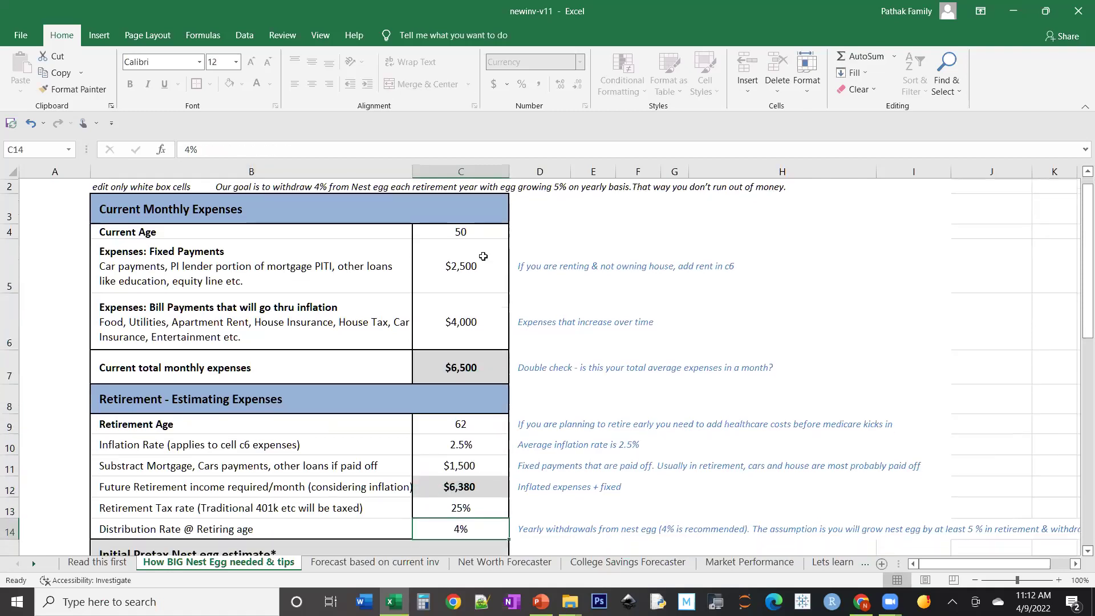
{"action": "key", "text": "Down"}
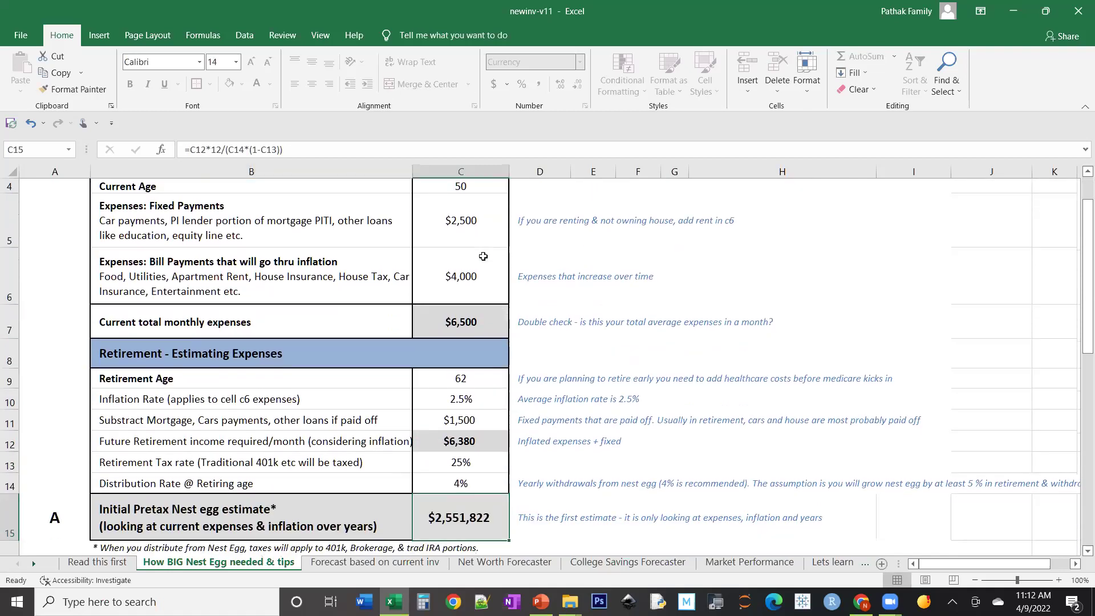
Step: Set the subtracted mortgage, car and other loan payments to $2,500 and go to the initial pretax nest egg estimate
{"action": "left_click", "coordinate": [483, 424]}
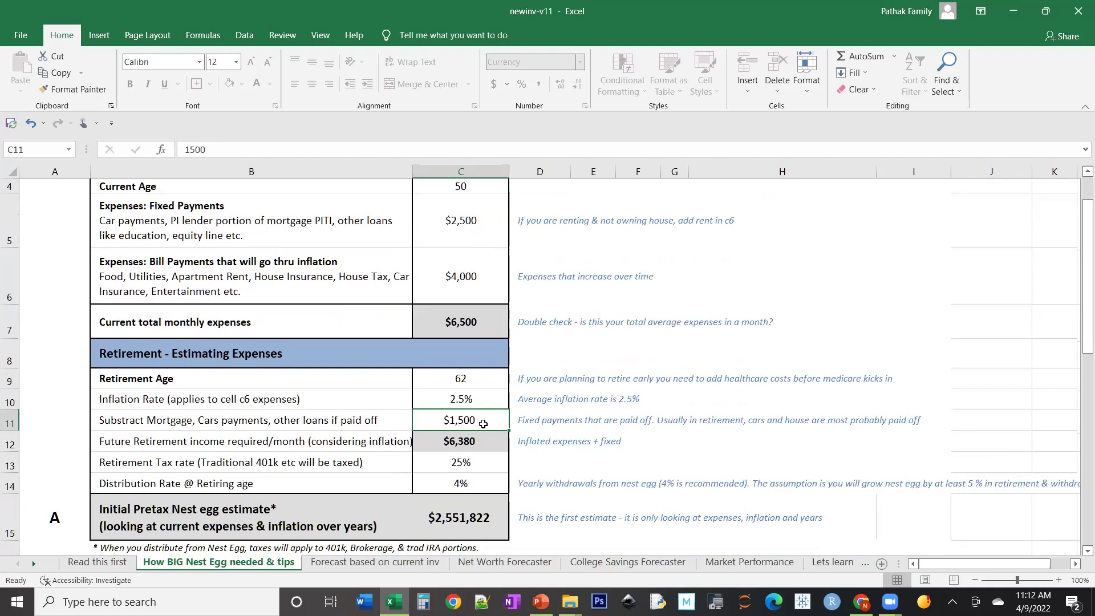
{"action": "type", "text": "2500"}
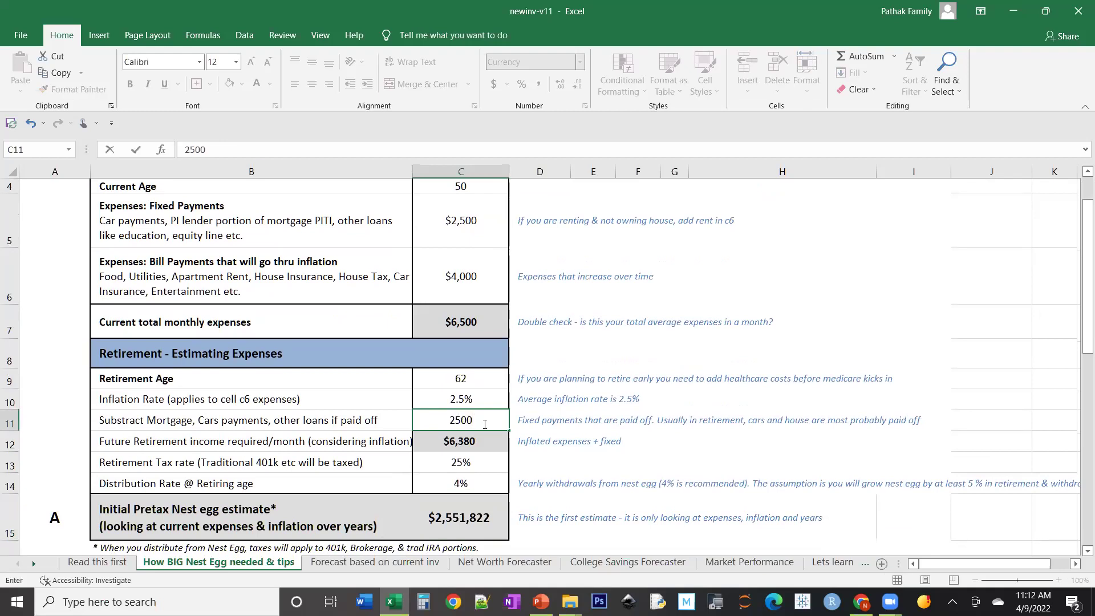
{"action": "key", "text": "Return"}
{"action": "key", "text": "Down"}
{"action": "key", "text": "Down"}
{"action": "key", "text": "Down"}
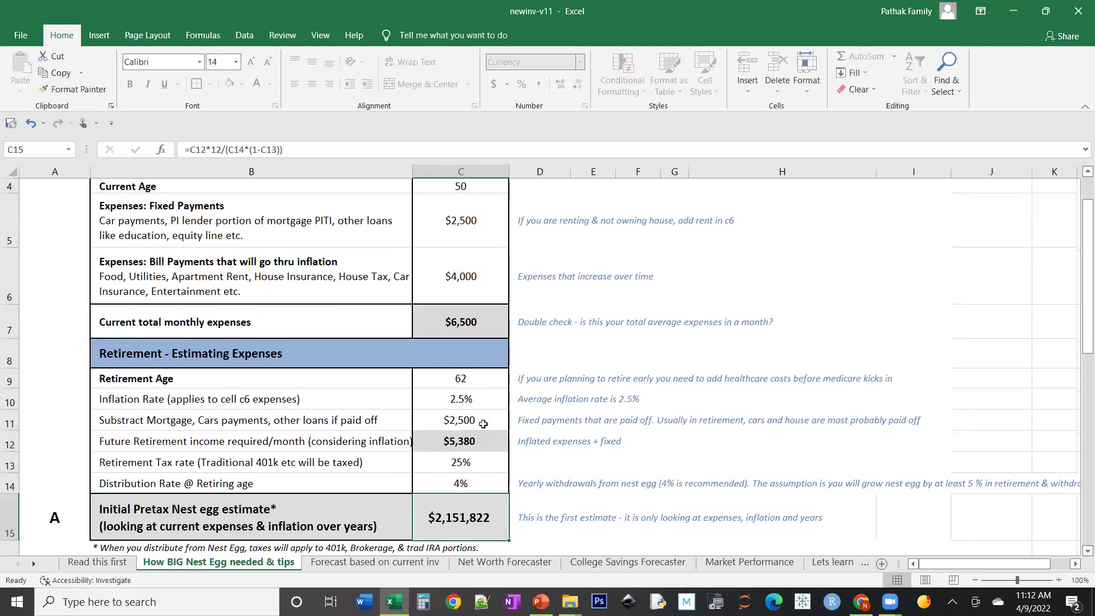
Step: Look through the current investments section and the start of the nest egg gap calculation for the age 50 scenario
{"action": "key", "text": "Down"}
{"action": "key", "text": "Up"}
{"action": "key", "text": "Up"}
{"action": "key", "text": "Down"}
{"action": "key", "text": "Down"}
{"action": "key", "text": "Down"}
{"action": "key", "text": "Down"}
{"action": "key", "text": "Down"}
{"action": "key", "text": "Down"}
{"action": "key", "text": "Down"}
{"action": "key", "text": "Down"}
{"action": "key", "text": "Up"}
{"action": "key", "text": "Down"}
{"action": "key", "text": "Down"}
{"action": "key", "text": "Down"}
{"action": "key", "text": "Down"}
{"action": "key", "text": "Down"}
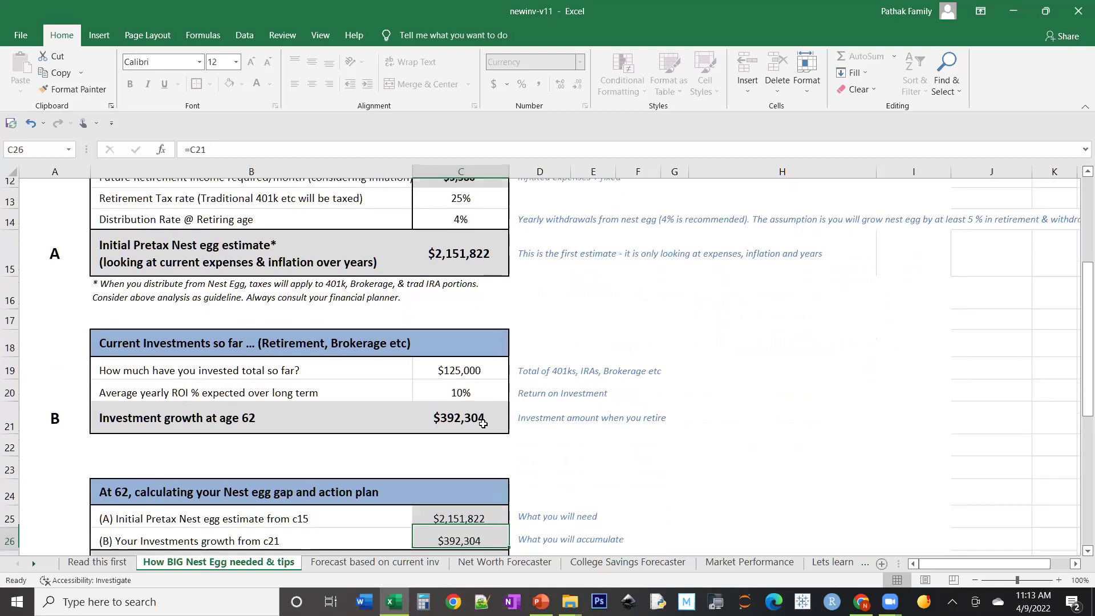
{"action": "key", "text": "Down"}
{"action": "key", "text": "Up"}
{"action": "key", "text": "Up"}
{"action": "key", "text": "Up"}
{"action": "key", "text": "Up"}
{"action": "key", "text": "Up"}
{"action": "key", "text": "Up"}
{"action": "key", "text": "Up"}
{"action": "key", "text": "Up"}
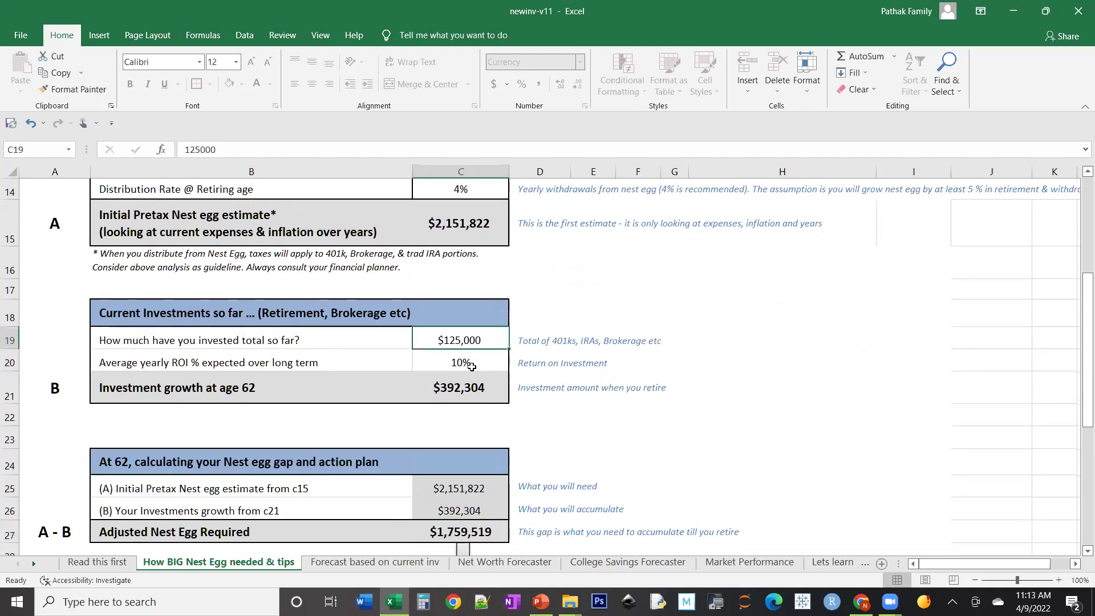
Step: Check the investment growth at age 62, the adjusted nest egg required and the monthly investments required
{"action": "left_click", "coordinate": [464, 391]}
{"action": "left_click", "coordinate": [476, 533]}
{"action": "key", "text": "Down"}
{"action": "key", "text": "Down"}
{"action": "key", "text": "Down"}
{"action": "key", "text": "Down"}
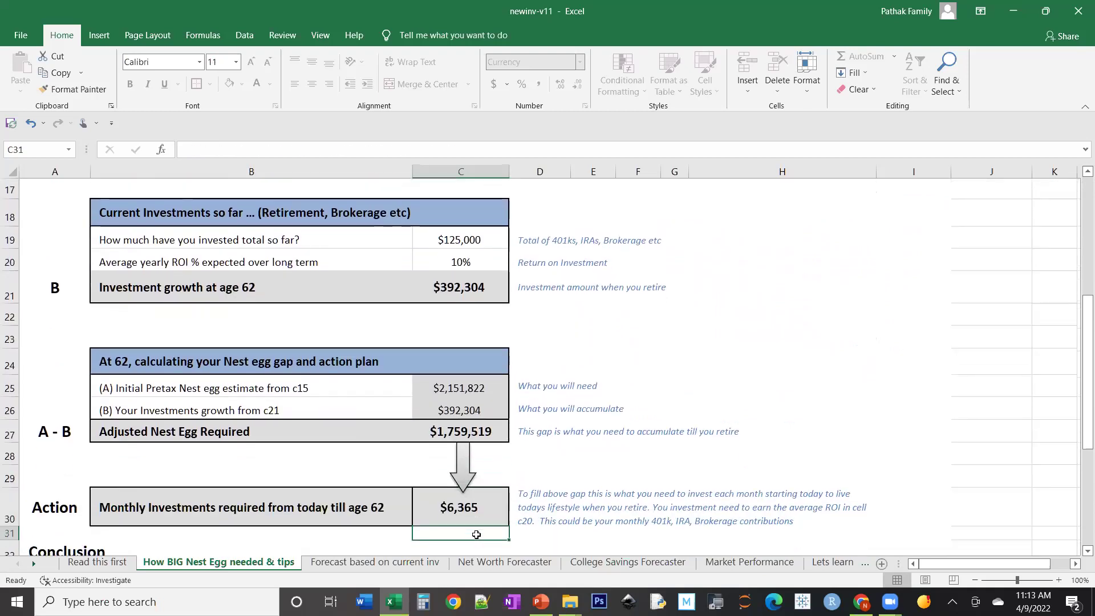
{"action": "left_click", "coordinate": [487, 519]}
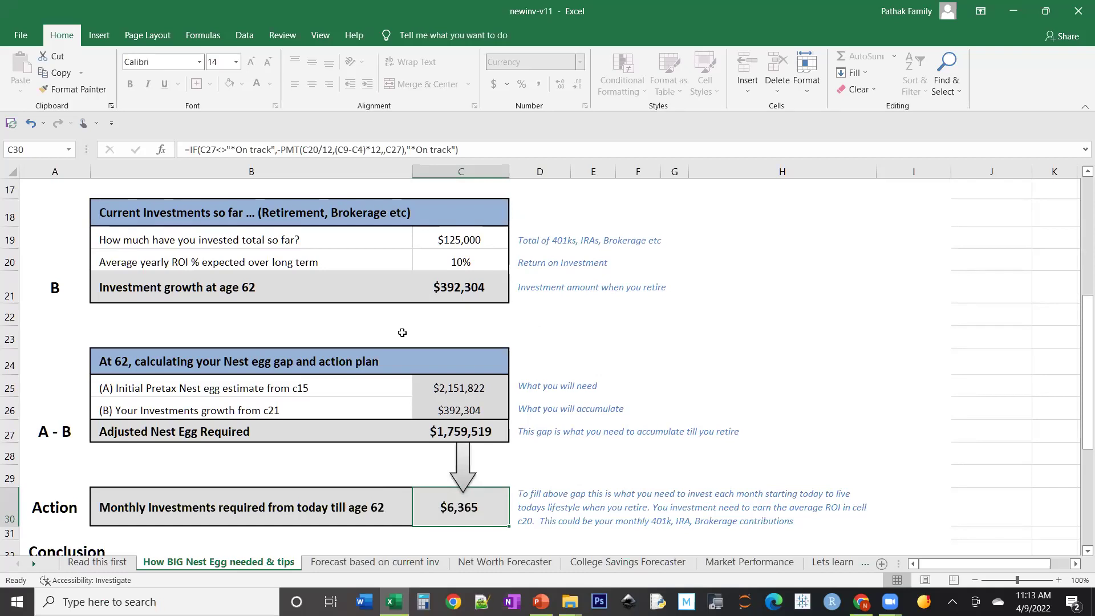
Step: Return to the current monthly expenses section and set the current age to 22
{"action": "key", "text": "Up"}
{"action": "key", "text": "Up"}
{"action": "key", "text": "Up"}
{"action": "key", "text": "Up"}
{"action": "key", "text": "Up"}
{"action": "key", "text": "Up"}
{"action": "key", "text": "Up"}
{"action": "key", "text": "Up"}
{"action": "key", "text": "Up"}
{"action": "key", "text": "Up"}
{"action": "key", "text": "Up"}
{"action": "key", "text": "Up"}
{"action": "key", "text": "Up"}
{"action": "key", "text": "Up"}
{"action": "key", "text": "Up"}
{"action": "key", "text": "Up"}
{"action": "key", "text": "Up"}
{"action": "key", "text": "Up"}
{"action": "key", "text": "Up"}
{"action": "key", "text": "Up"}
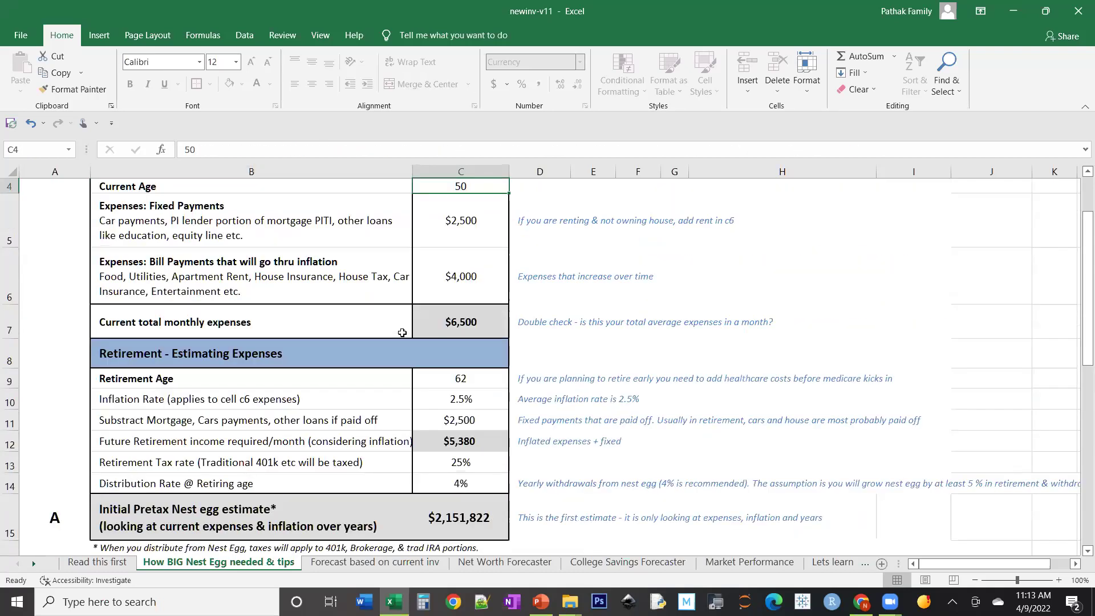
{"action": "key", "text": "Down"}
{"action": "key", "text": "Down"}
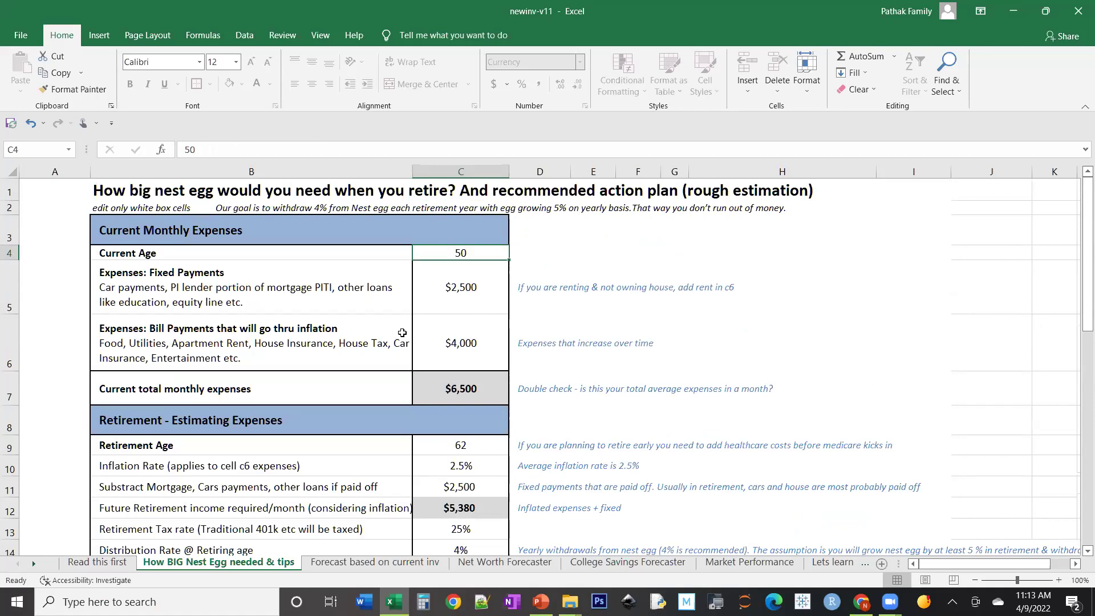
{"action": "type", "text": "22"}
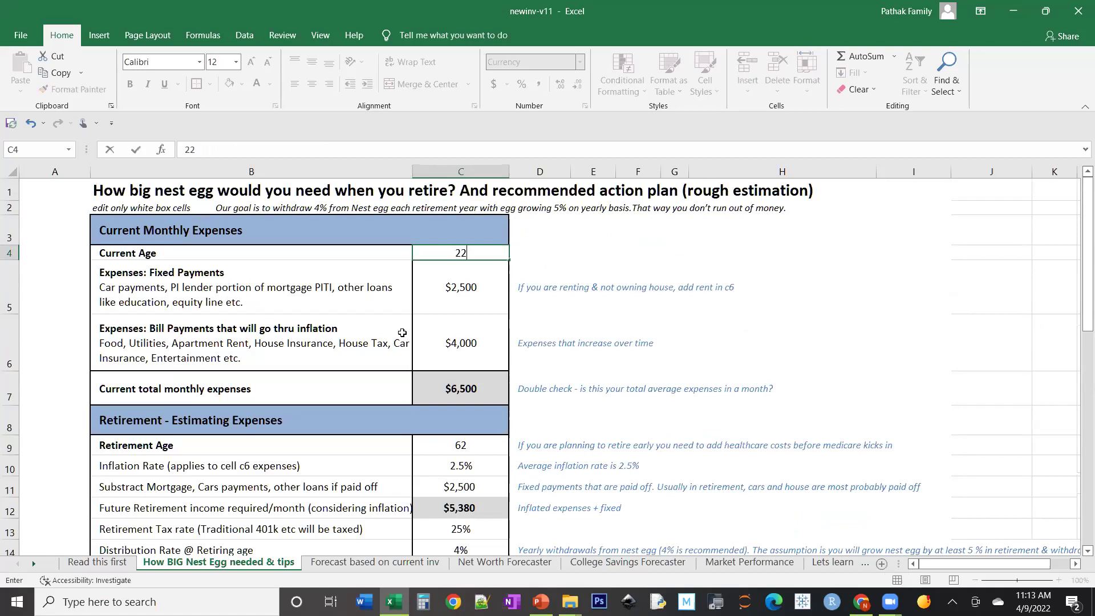
{"action": "key", "text": "Return"}
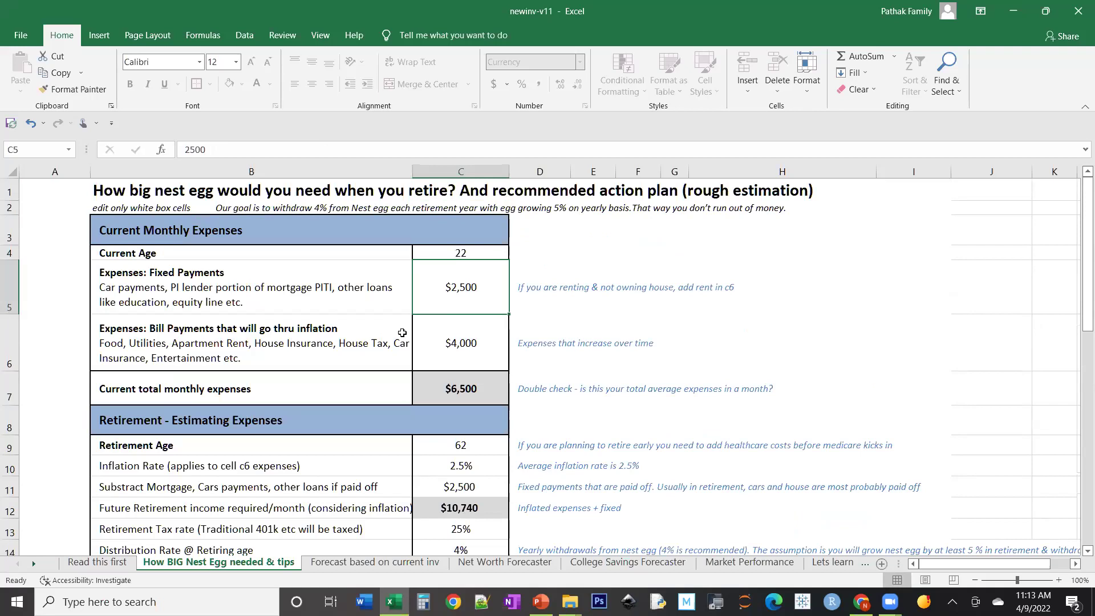
Step: Set the current age to 30 in the current monthly expenses section
{"action": "key", "text": "Up"}
{"action": "type", "text": "30"}
{"action": "key", "text": "Return"}
Step: Set the fixed payments expense to $1,500 and the inflation-affected bill payments expense to $2,500
{"action": "type", "text": "1"}
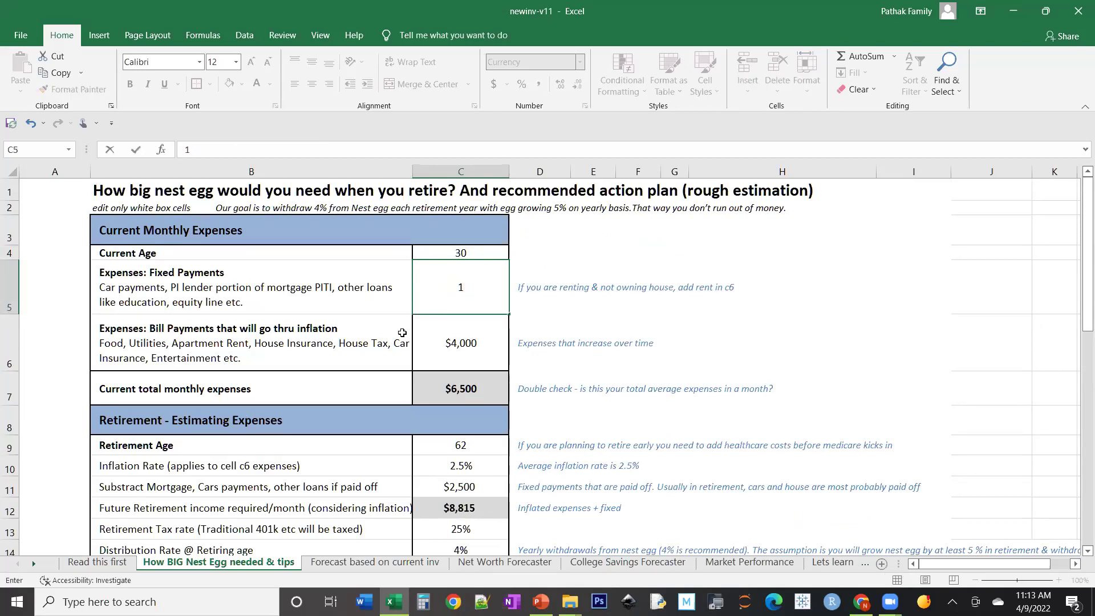
{"action": "type", "text": "500"}
{"action": "key", "text": "Return"}
{"action": "type", "text": "2"}
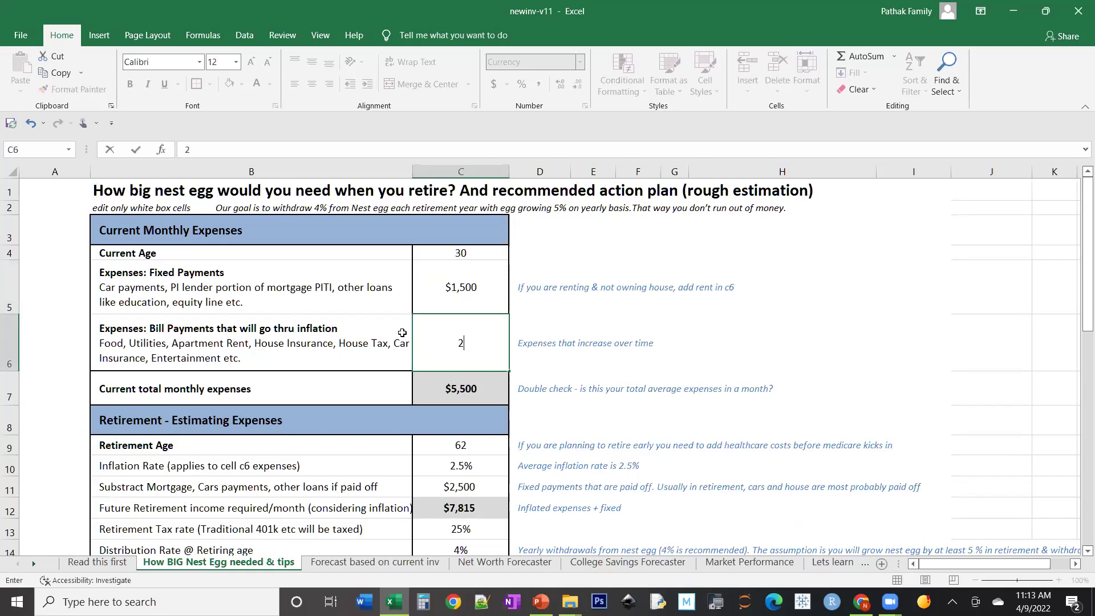
{"action": "type", "text": ",500"}
{"action": "key", "text": "Return"}
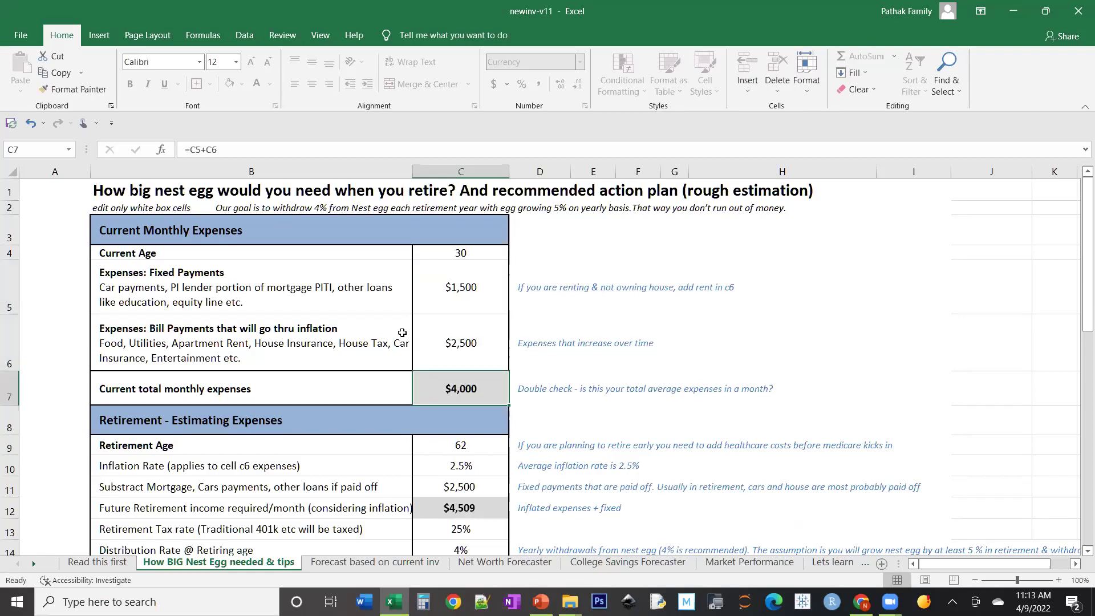
Step: Review the retirement expense estimates for the age 30 scenario, down to the initial pretax nest egg estimate
{"action": "key", "text": "Down"}
{"action": "key", "text": "Down"}
{"action": "key", "text": "Down"}
{"action": "key", "text": "Down"}
{"action": "key", "text": "Down"}
{"action": "key", "text": "Down"}
{"action": "key", "text": "Down"}
{"action": "key", "text": "Down"}
{"action": "key", "text": "Down"}
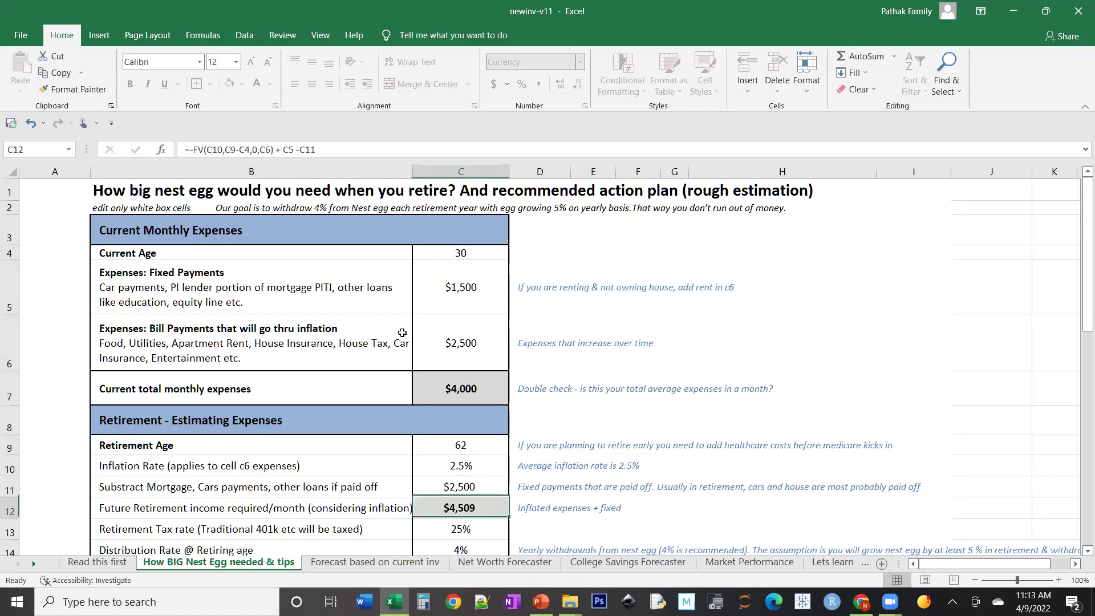
{"action": "key", "text": "Up"}
{"action": "key", "text": "Right"}
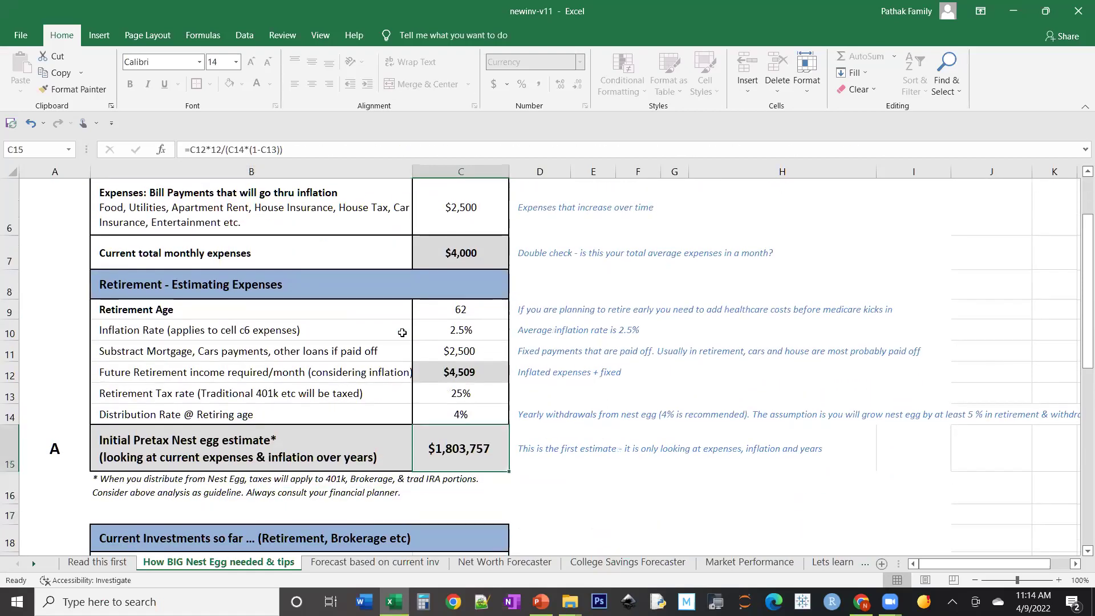
Step: Set the total amount invested so far to $50,000 in the current investments section
{"action": "key", "text": "Down"}
{"action": "key", "text": "Down"}
{"action": "key", "text": "Down"}
{"action": "key", "text": "Down"}
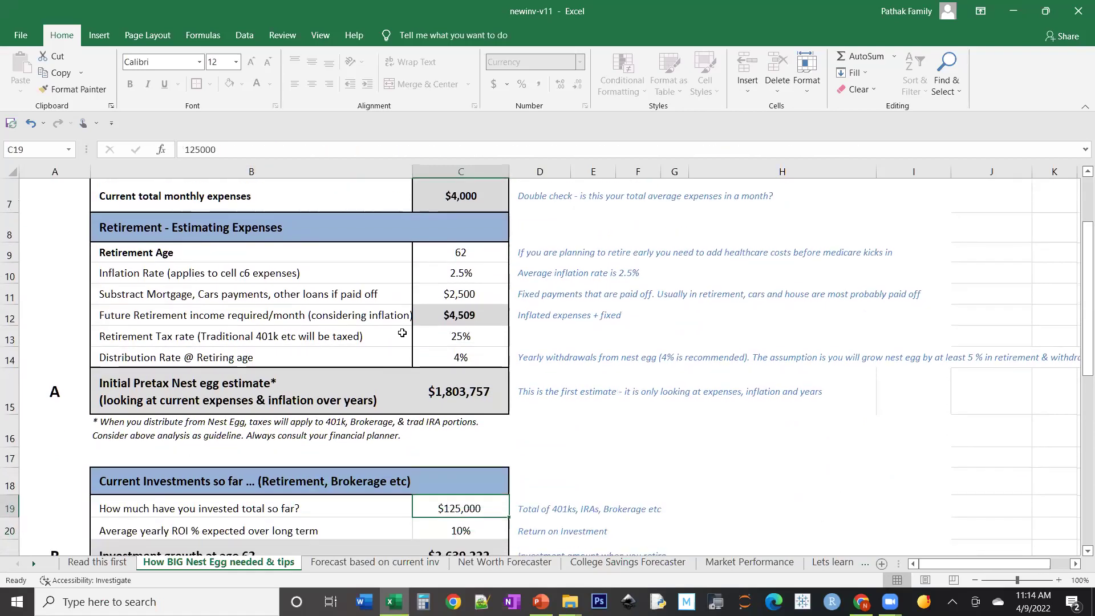
{"action": "type", "text": "50,000"}
{"action": "key", "text": "Return"}
Step: Examine the investment growth, the adjusted nest egg and the monthly investments required for the age 30 scenario
{"action": "key", "text": "Down"}
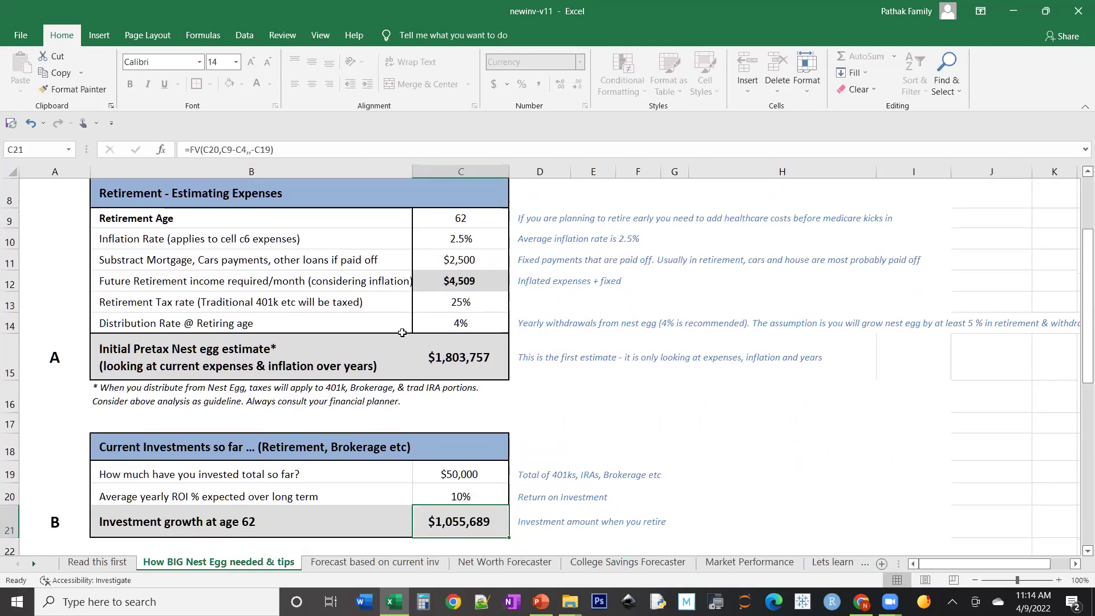
{"action": "key", "text": "Down"}
{"action": "key", "text": "Down"}
{"action": "key", "text": "Down"}
{"action": "key", "text": "Down"}
{"action": "key", "text": "Down"}
{"action": "key", "text": "Down"}
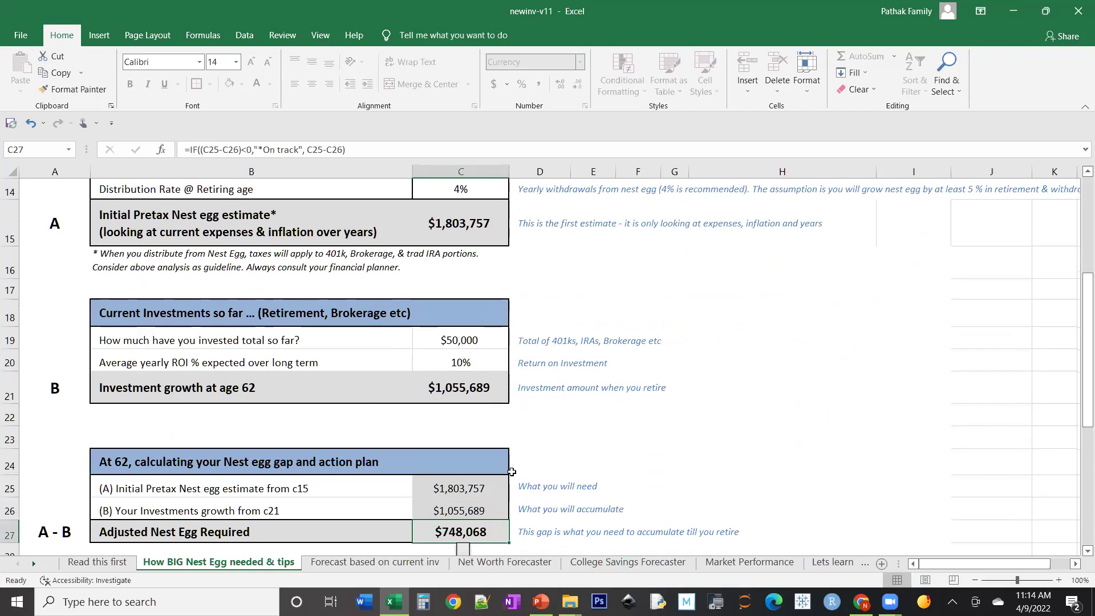
{"action": "key", "text": "Down"}
{"action": "key", "text": "Down"}
{"action": "key", "text": "Down"}
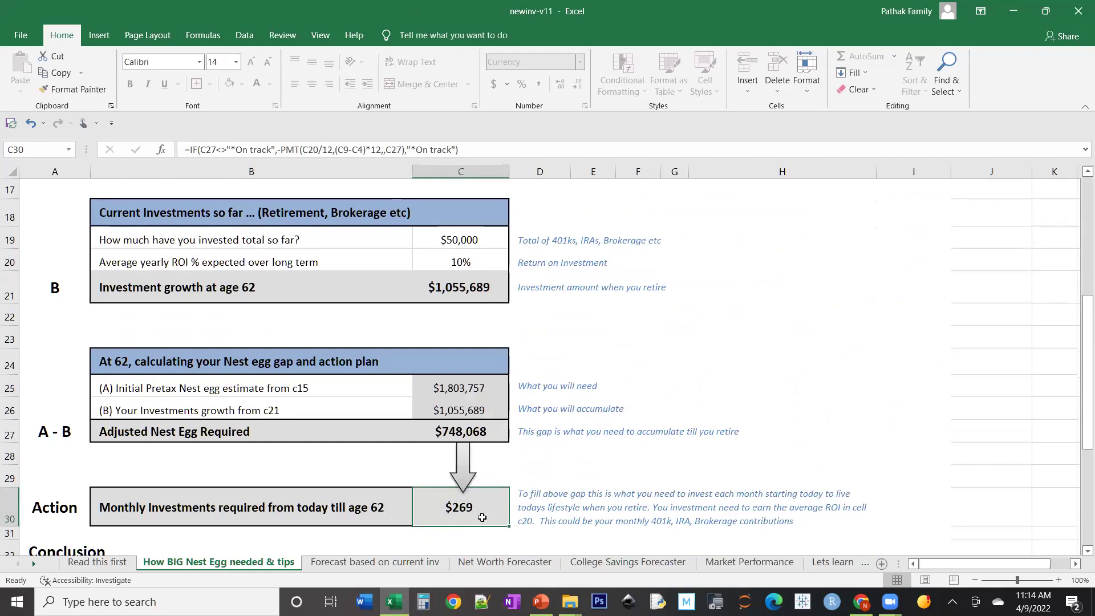
{"action": "key", "text": "Up"}
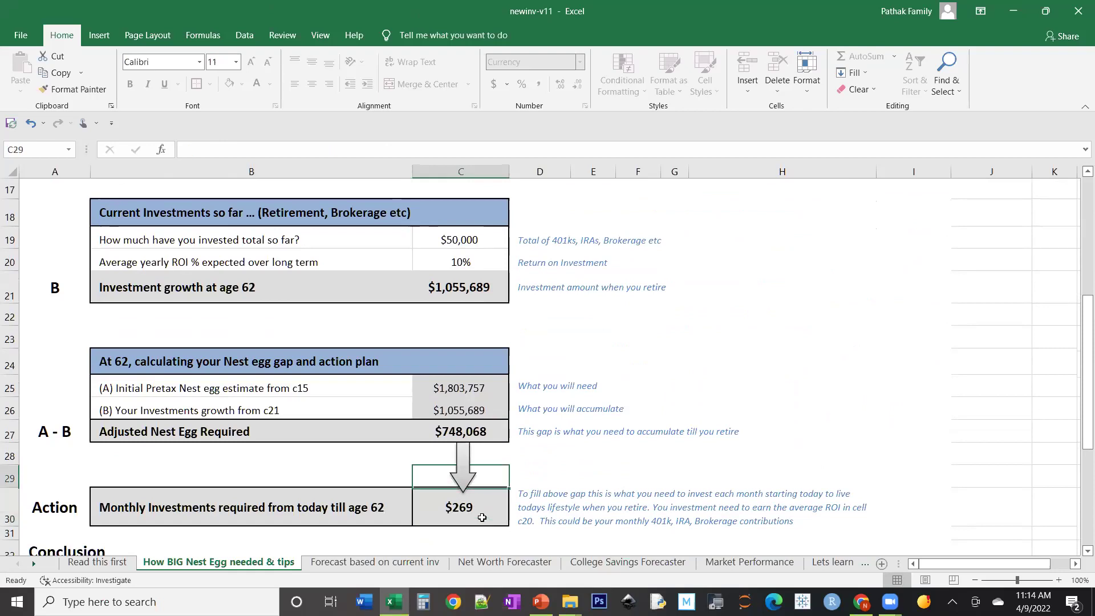
{"action": "key", "text": "Down"}
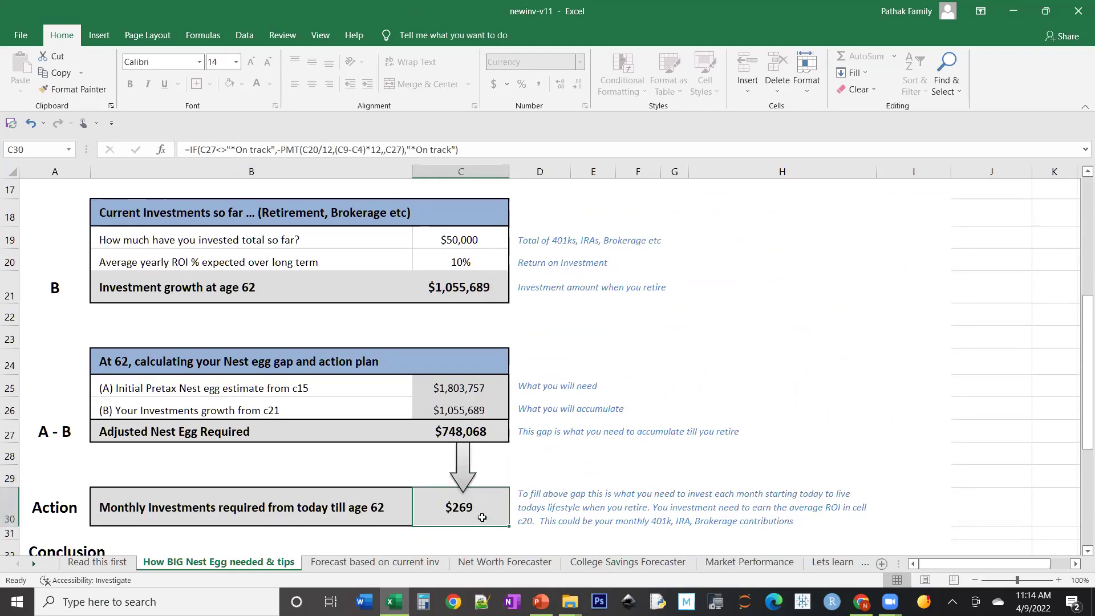
Step: On the Forecast based on current inv sheet, set the current age to 22 and the current total savings invested to $0
{"action": "left_click", "coordinate": [376, 564]}
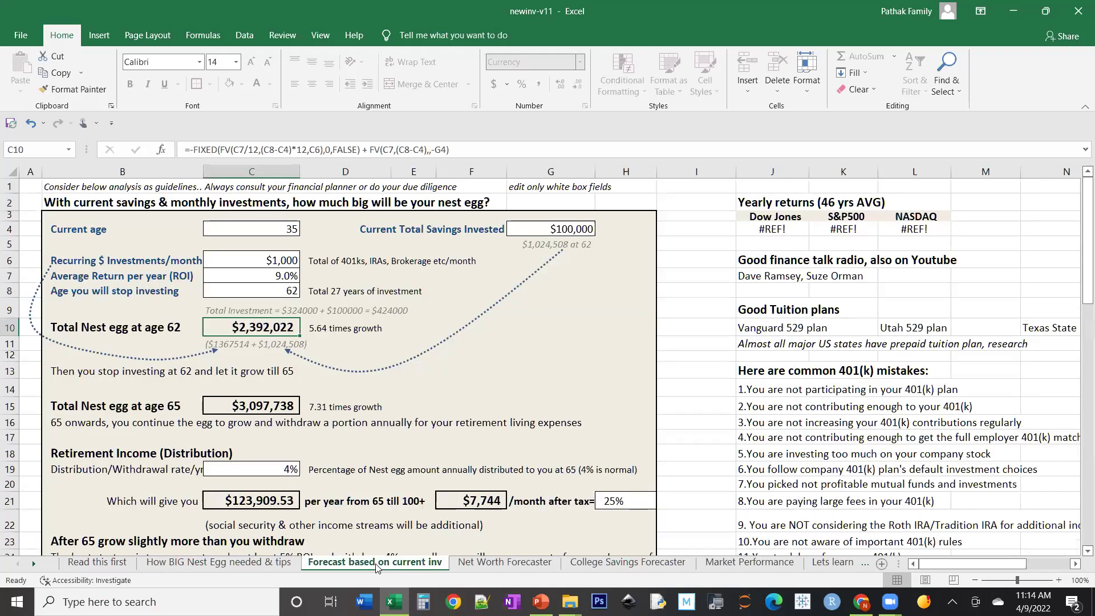
{"action": "left_click", "coordinate": [270, 235]}
{"action": "type", "text": "22"}
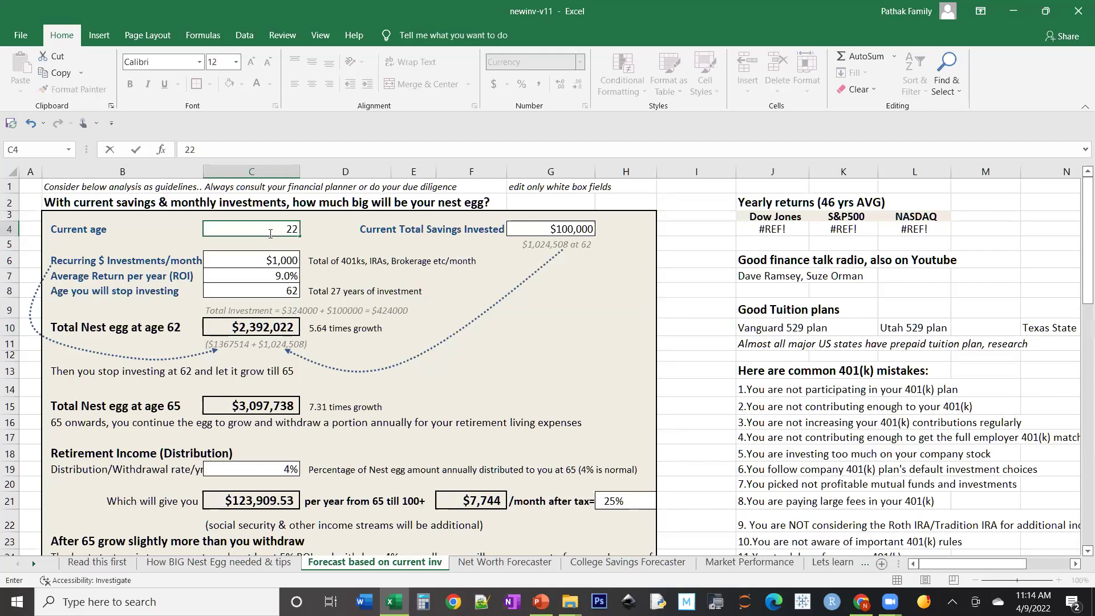
{"action": "key", "text": "Tab"}
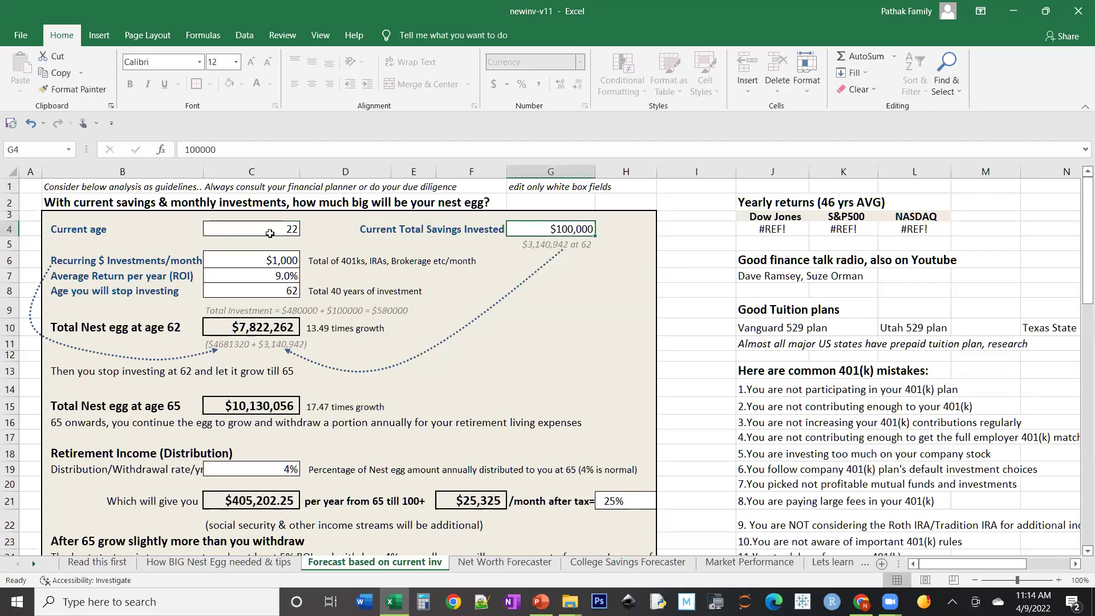
{"action": "type", "text": "0"}
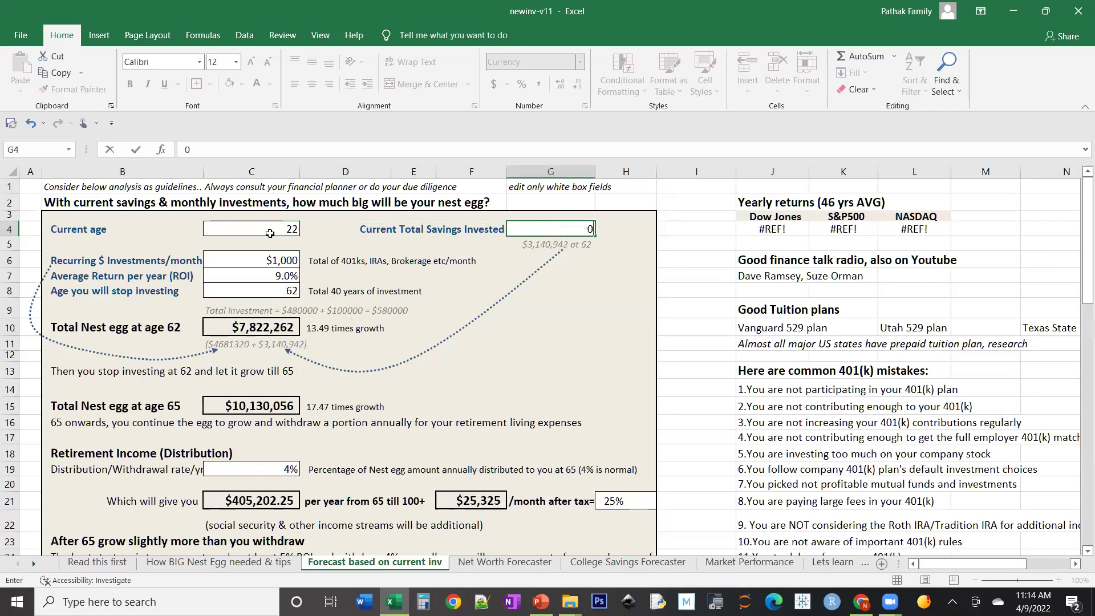
{"action": "left_click", "coordinate": [271, 233]}
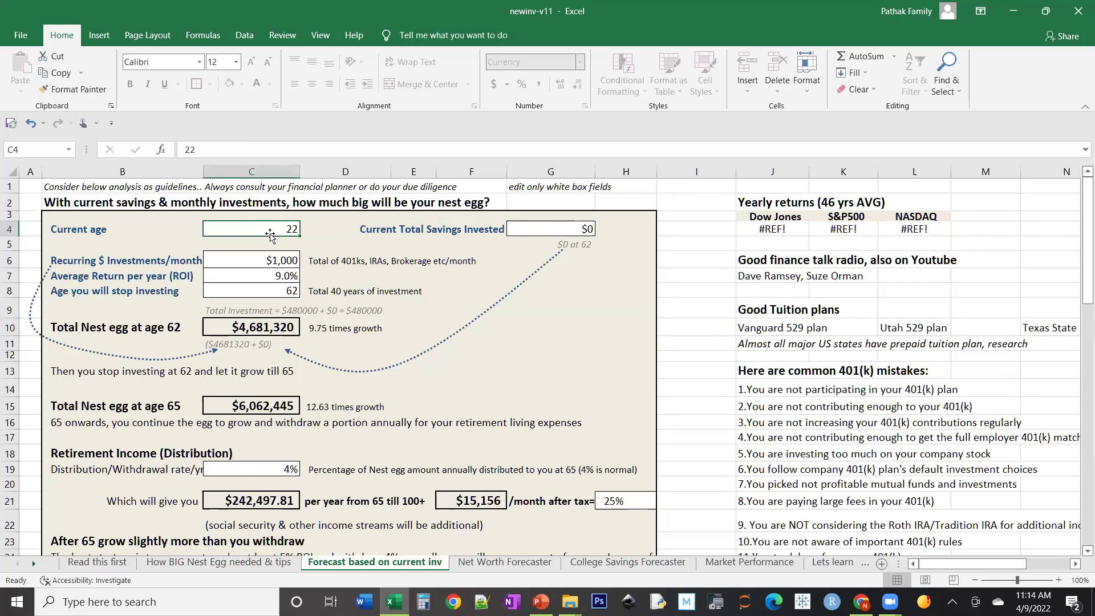
Step: Set the recurring monthly investment to $1,600 and check the total nest egg at age 62
{"action": "key", "text": "Down"}
{"action": "key", "text": "Down"}
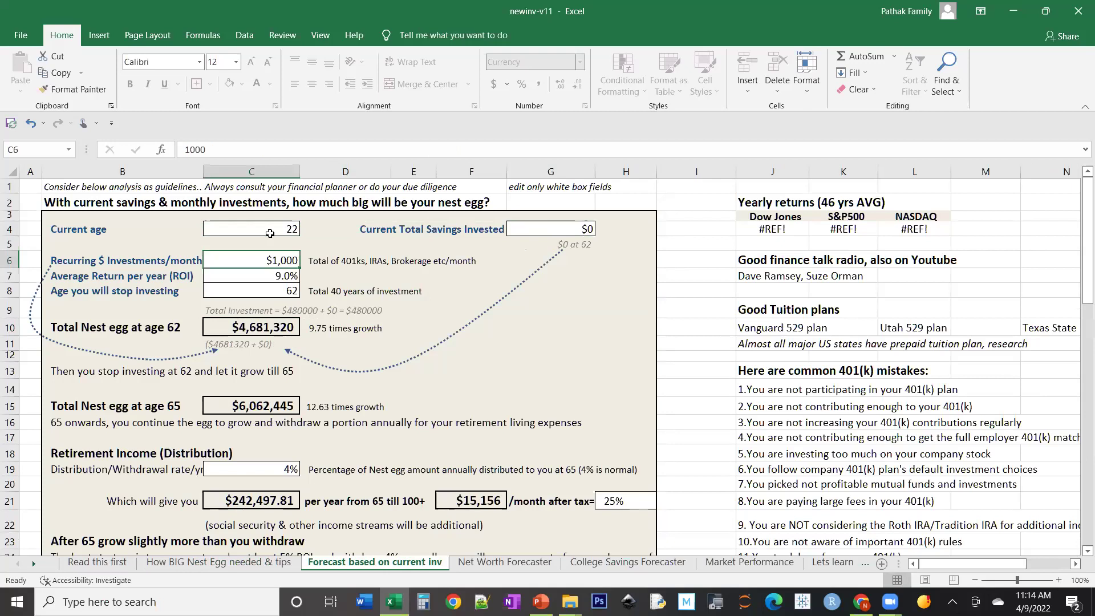
{"action": "type", "text": "1"}
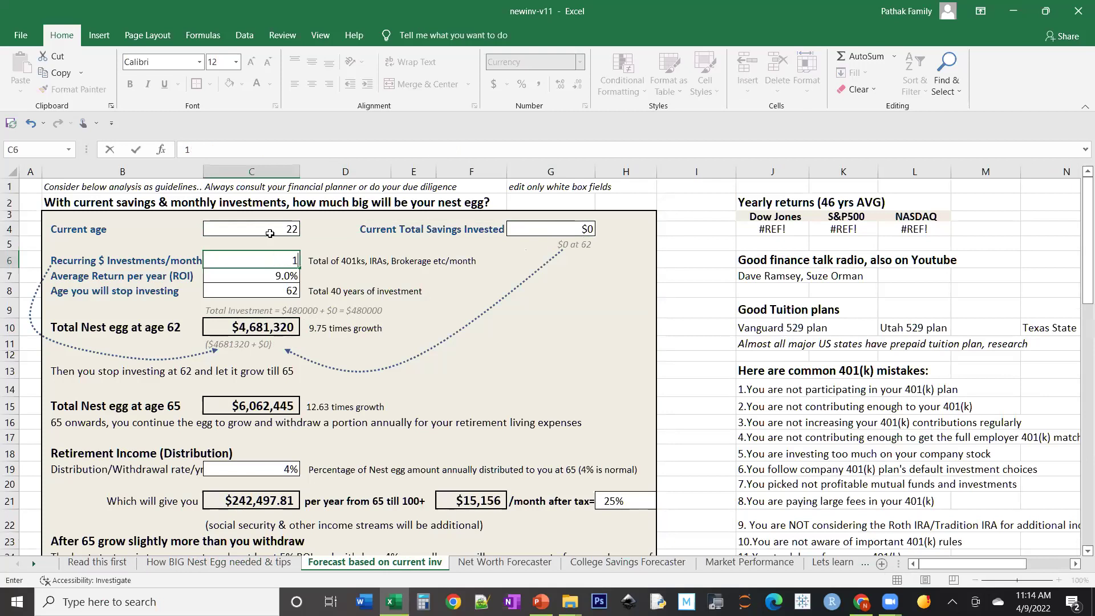
{"action": "type", "text": "600"}
{"action": "key", "text": "Return"}
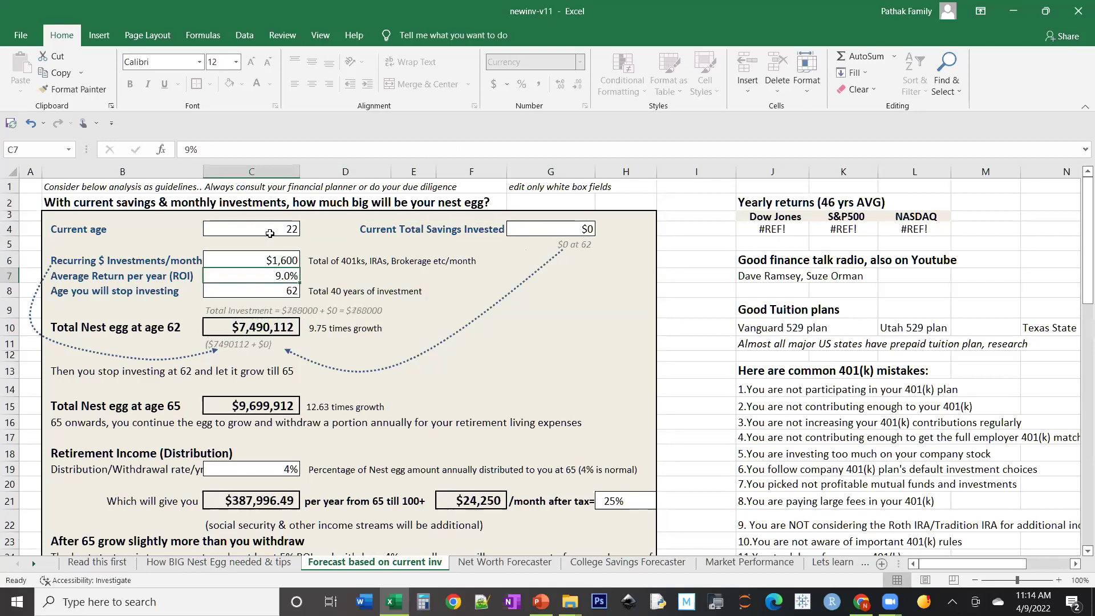
{"action": "key", "text": "Return"}
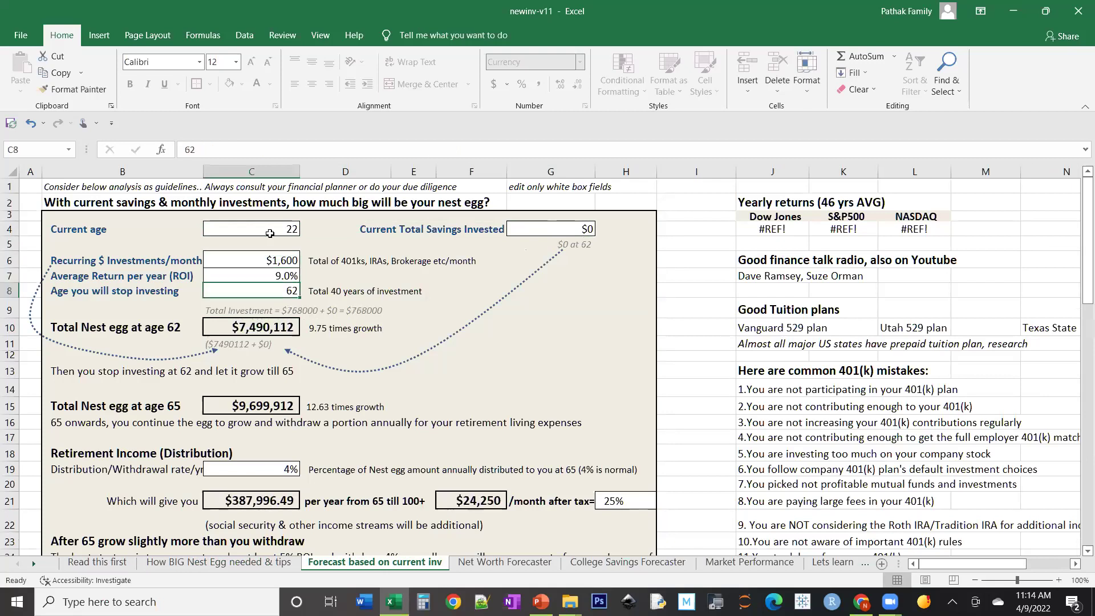
{"action": "left_click", "coordinate": [246, 326]}
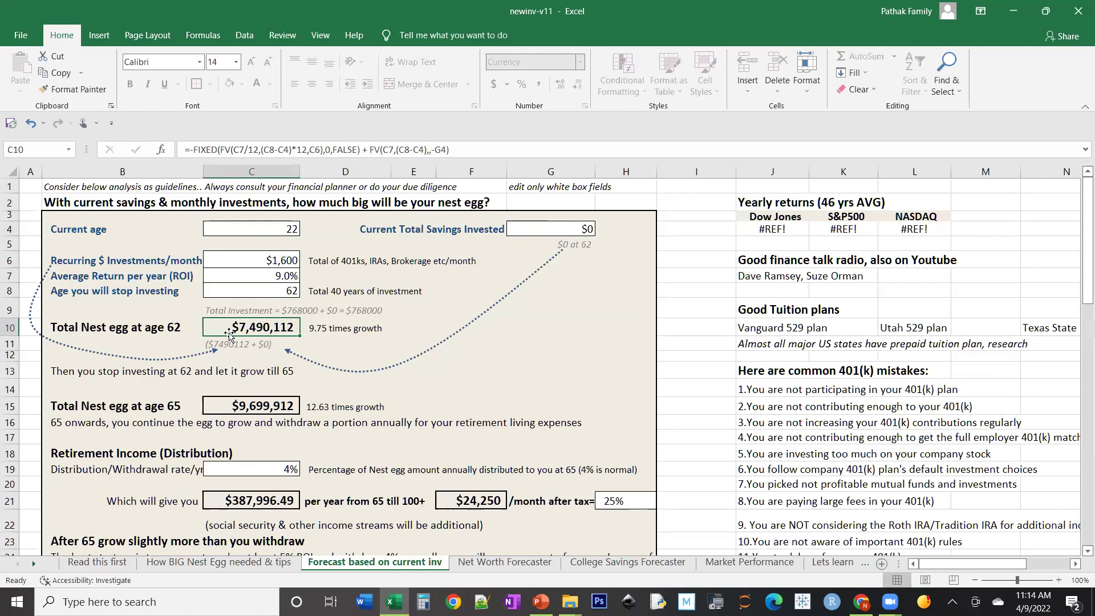
Step: Set the age to stop investing to 60 and check the total nest egg at age 65
{"action": "left_click", "coordinate": [278, 291]}
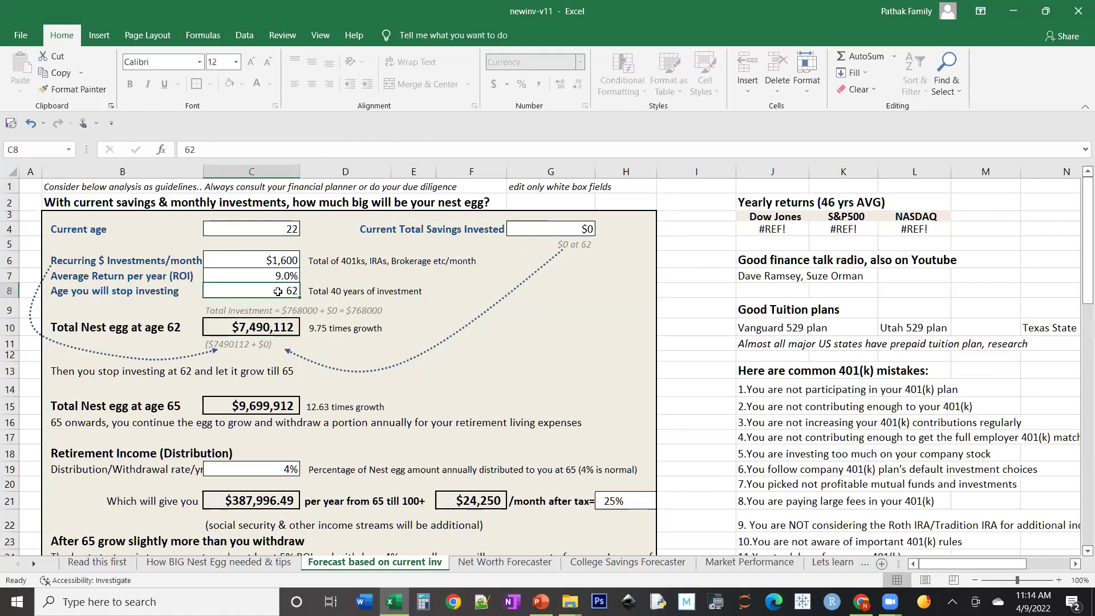
{"action": "type", "text": "60"}
{"action": "key", "text": "Return"}
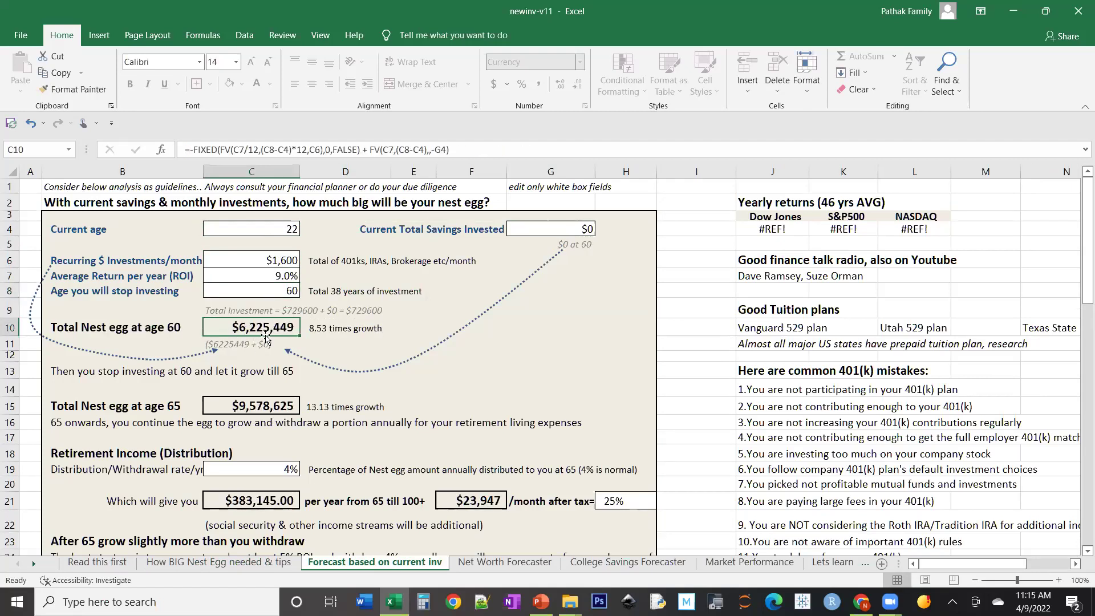
{"action": "left_click", "coordinate": [263, 406]}
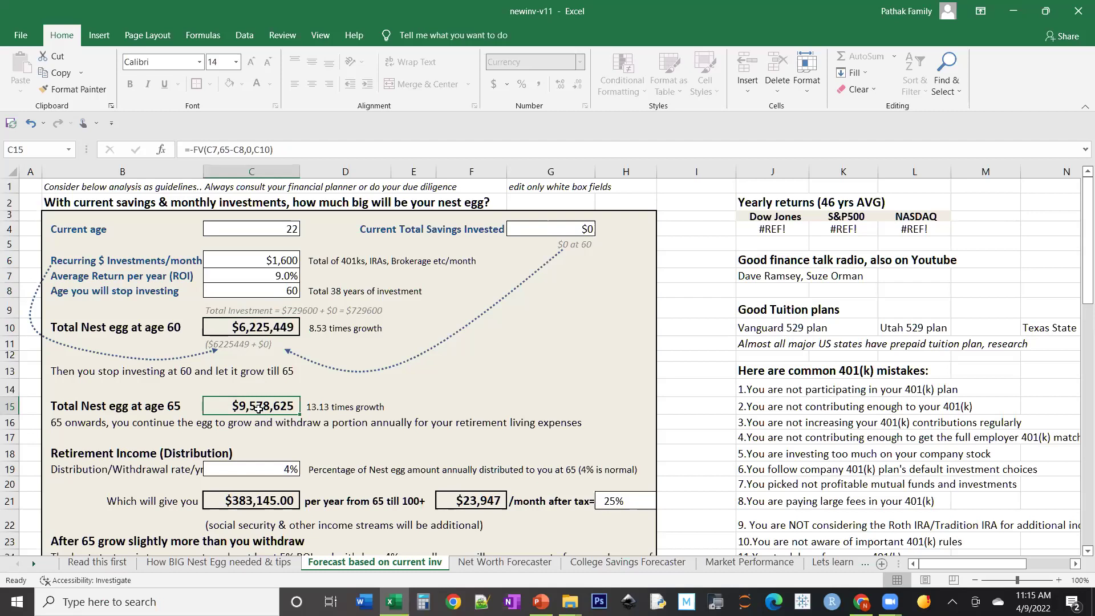
Step: Set the age to stop investing to 40 and check the total nest egg at ages 40 and 65
{"action": "left_click", "coordinate": [280, 261]}
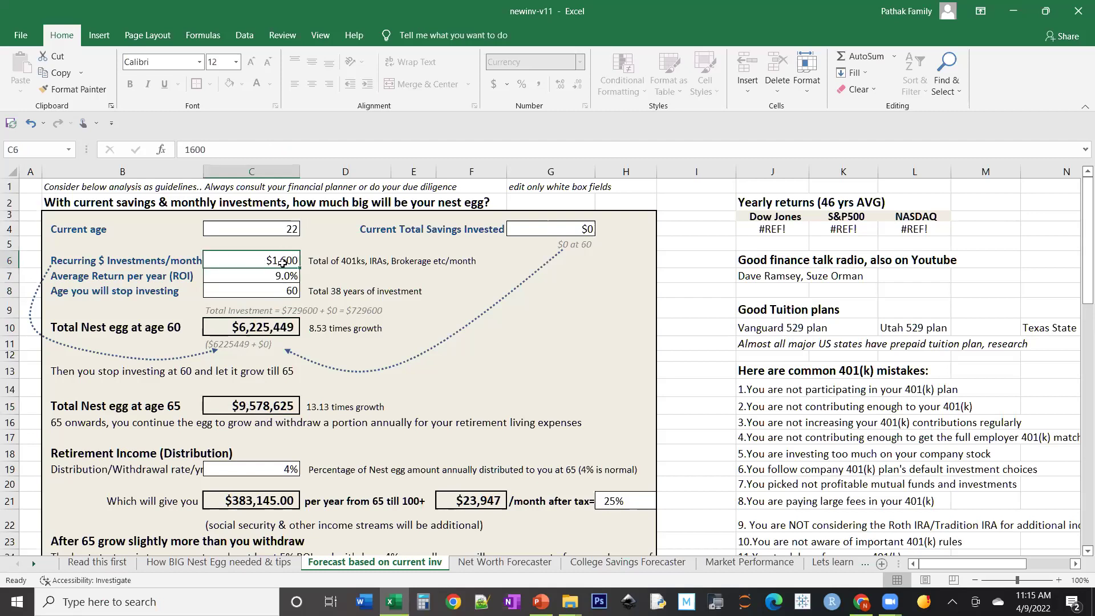
{"action": "left_click", "coordinate": [292, 290]}
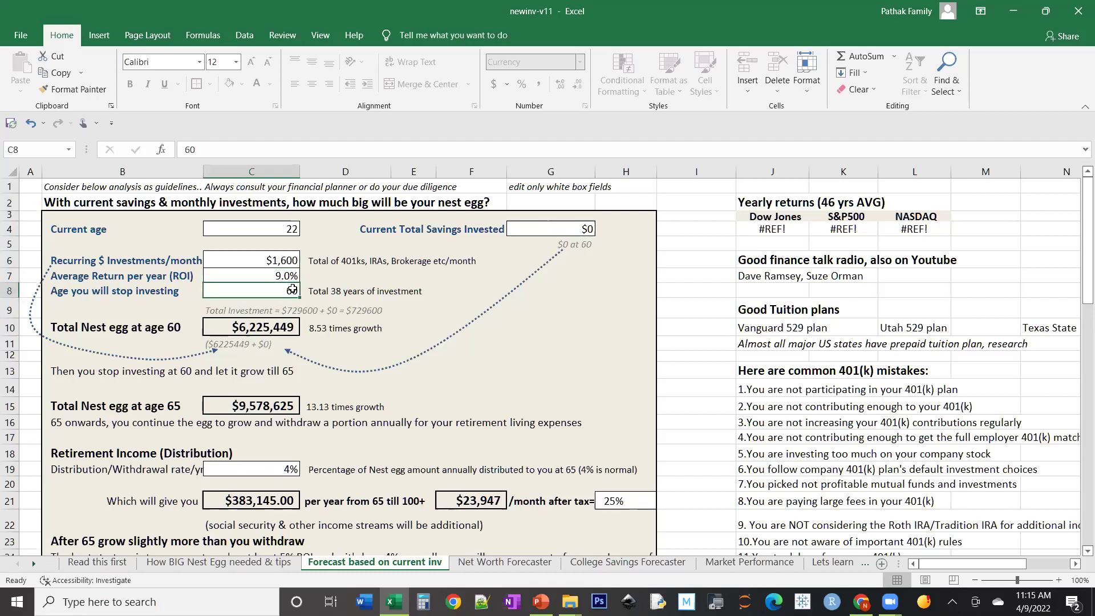
{"action": "type", "text": "40"}
{"action": "key", "text": "Return"}
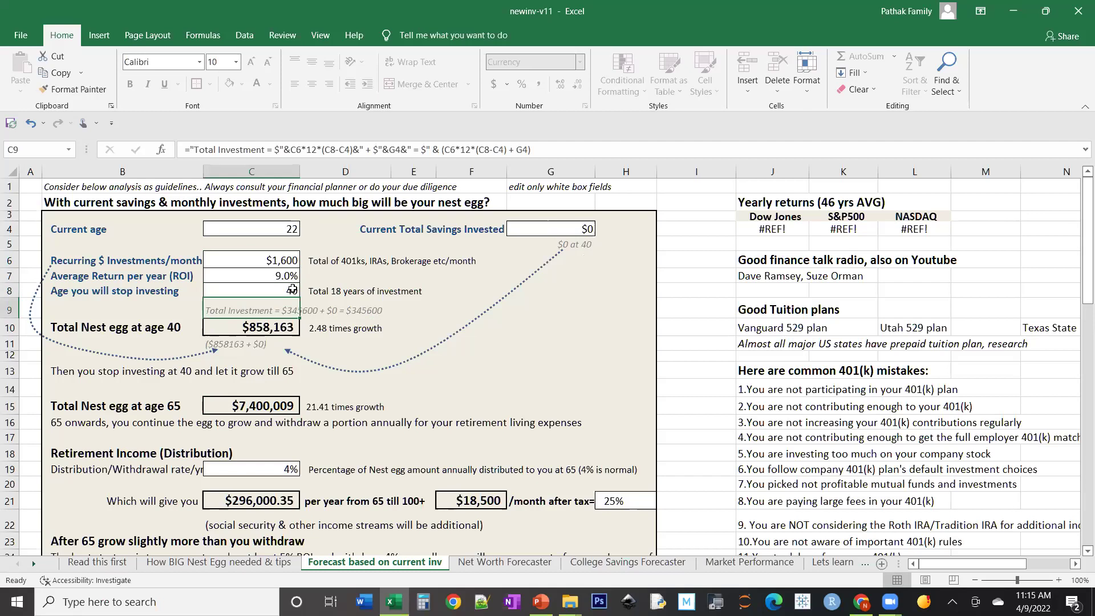
{"action": "left_click", "coordinate": [288, 255]}
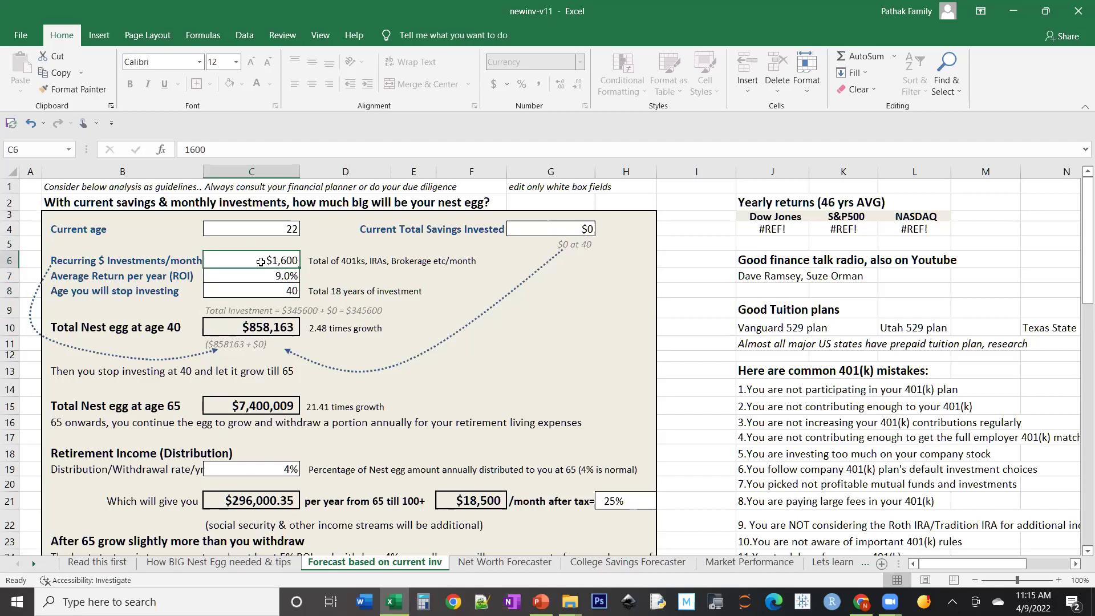
{"action": "left_click", "coordinate": [262, 273]}
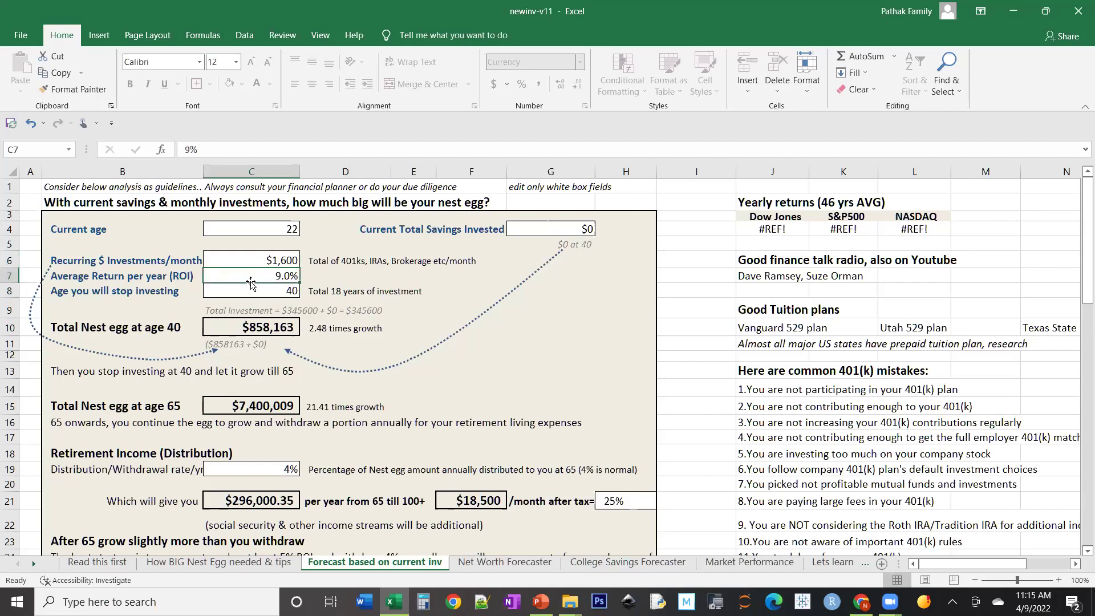
{"action": "left_click", "coordinate": [266, 330]}
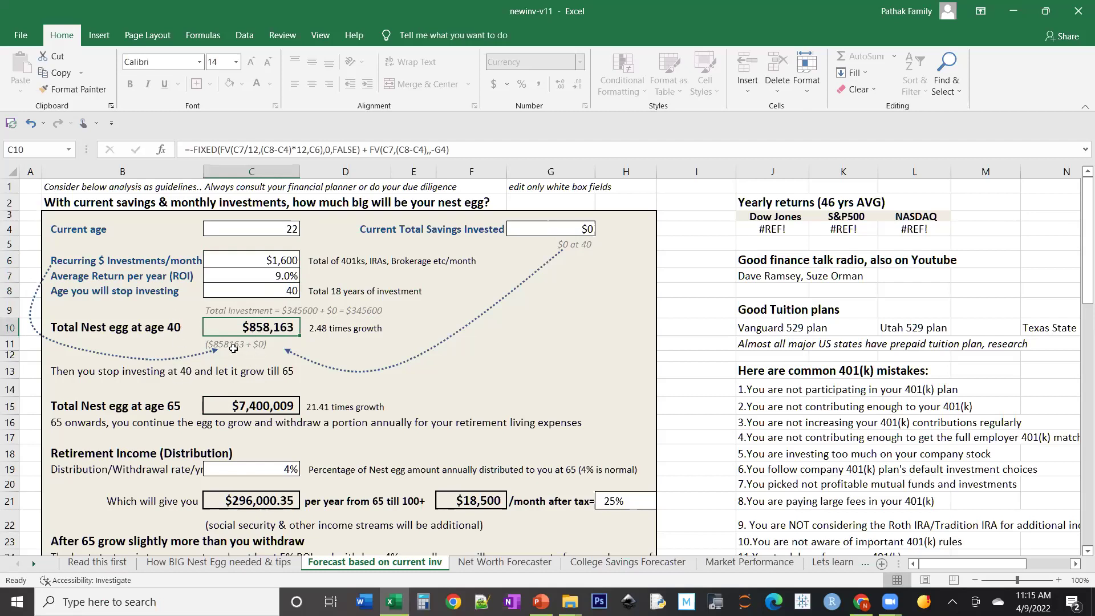
{"action": "left_click", "coordinate": [286, 260]}
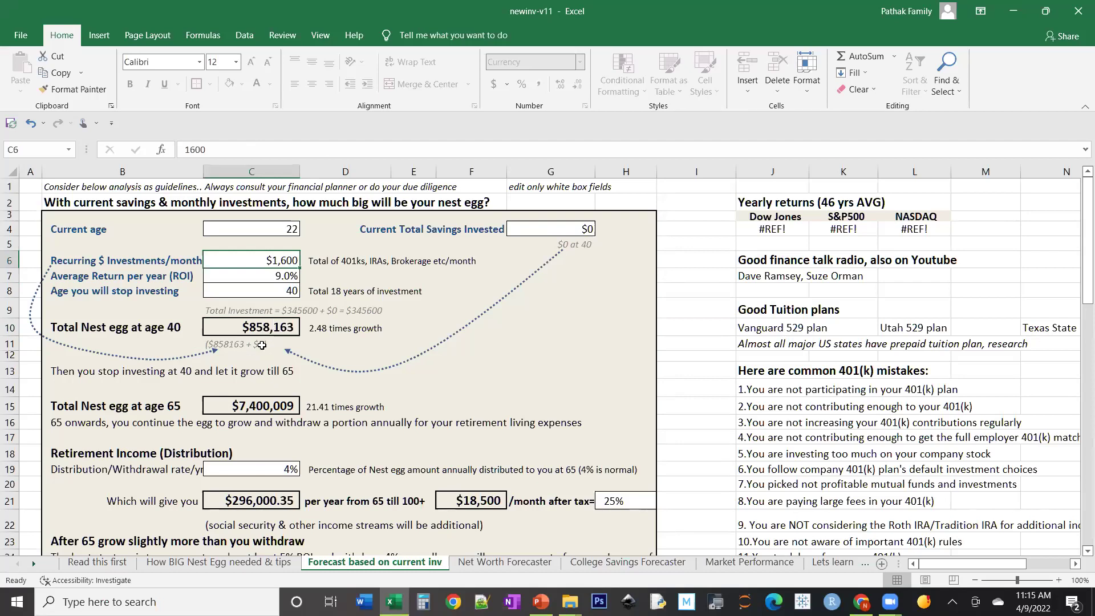
{"action": "left_click", "coordinate": [254, 409]}
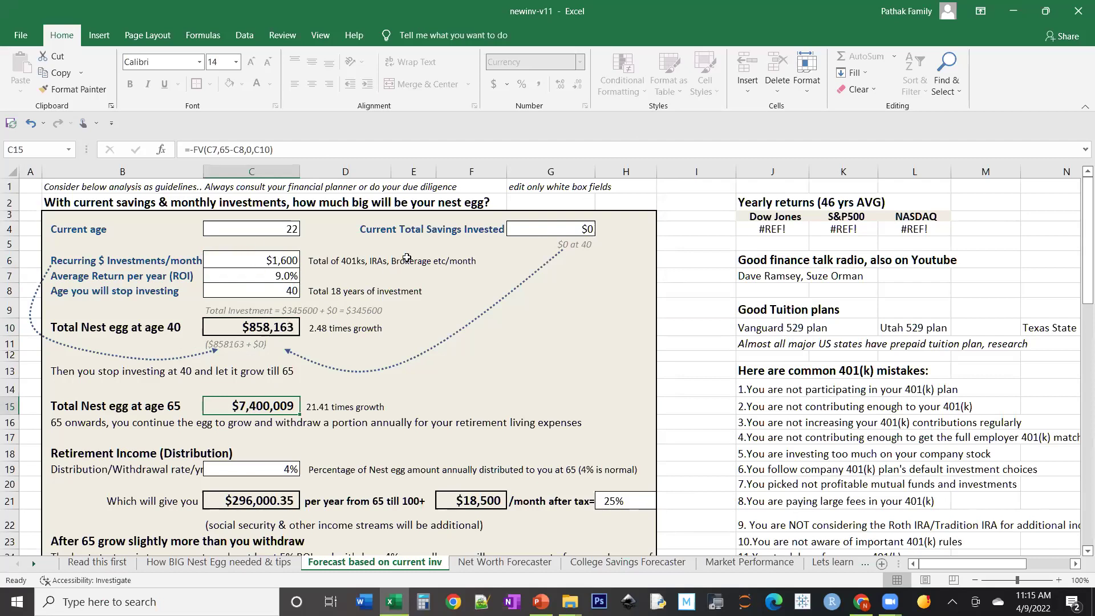
Step: Set the current total savings invested to $100,000 and check the total nest egg at age 65
{"action": "left_click", "coordinate": [583, 229]}
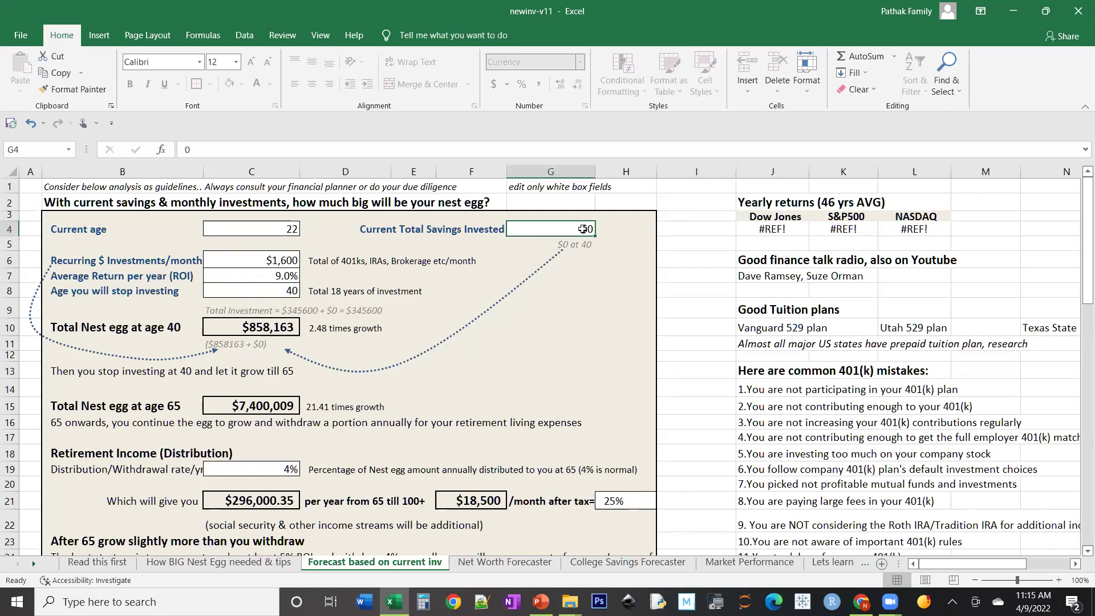
{"action": "type", "text": "100000"}
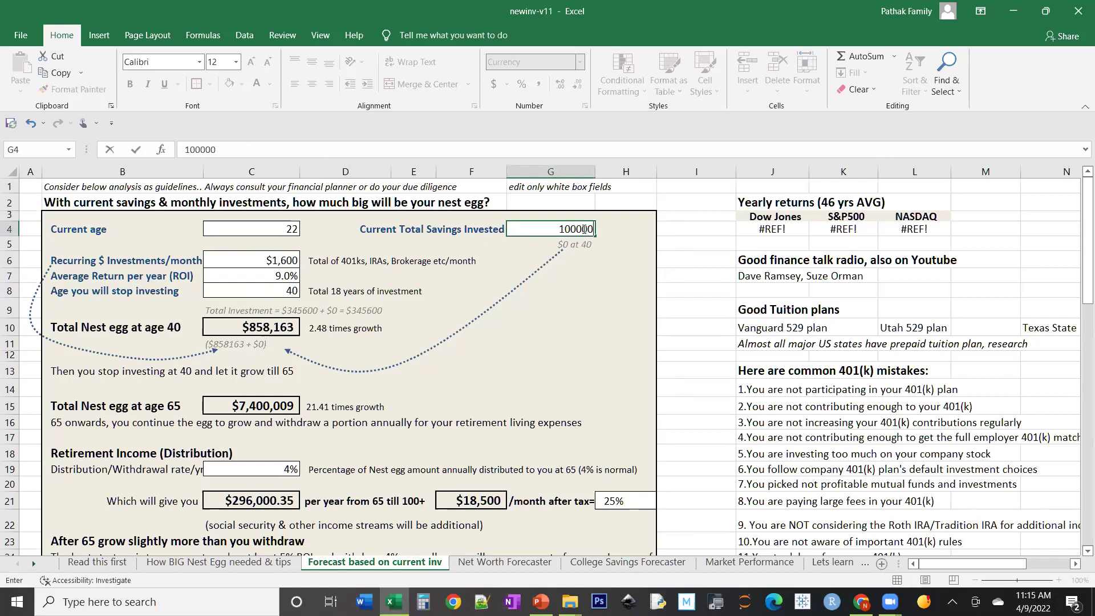
{"action": "key", "text": "Return"}
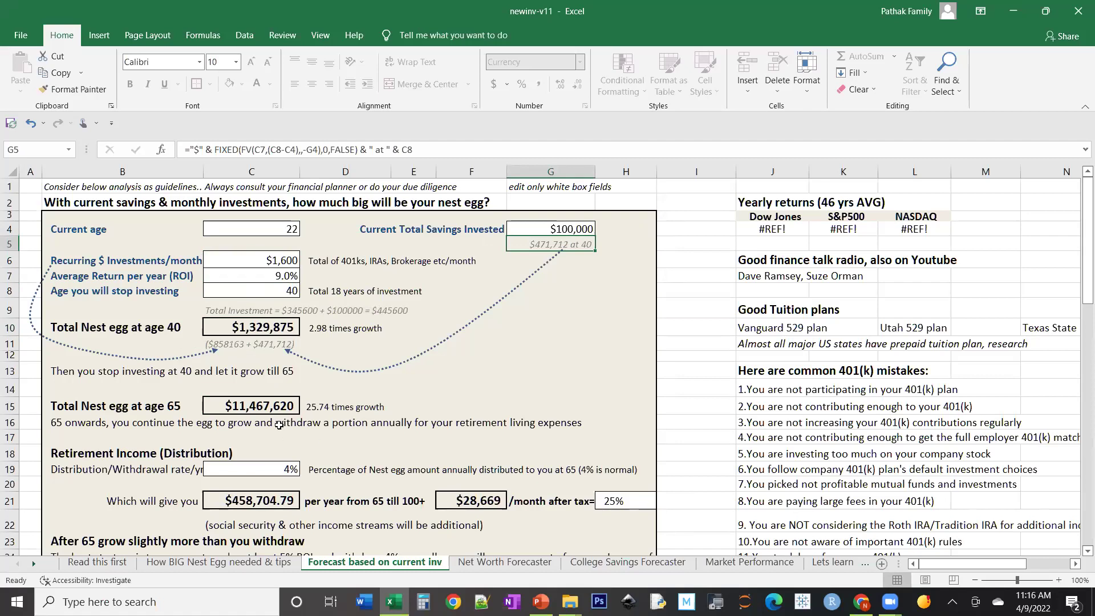
{"action": "left_click", "coordinate": [264, 404]}
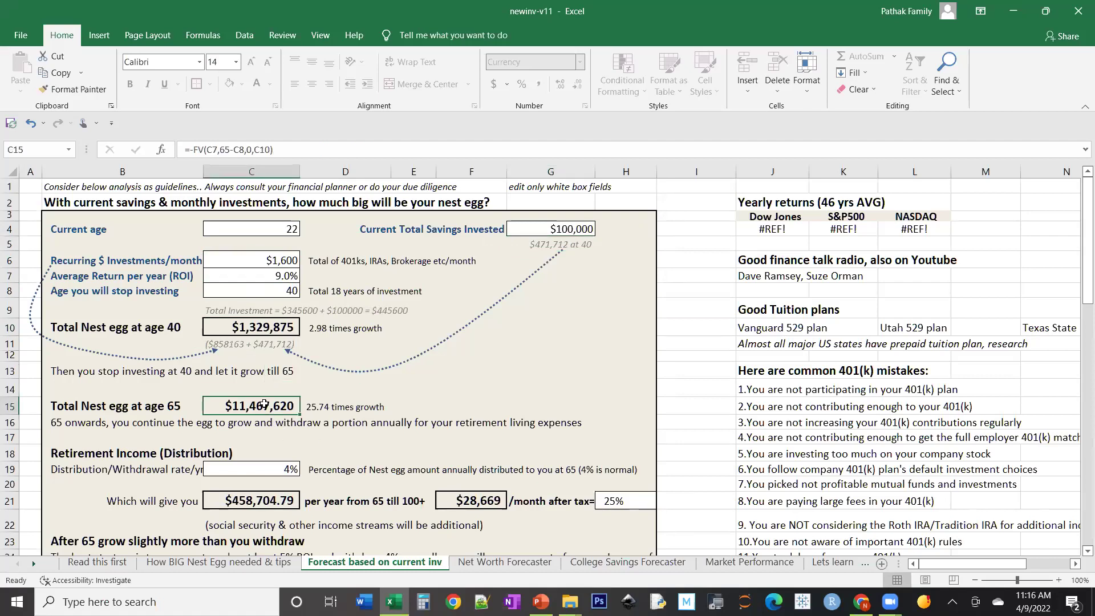